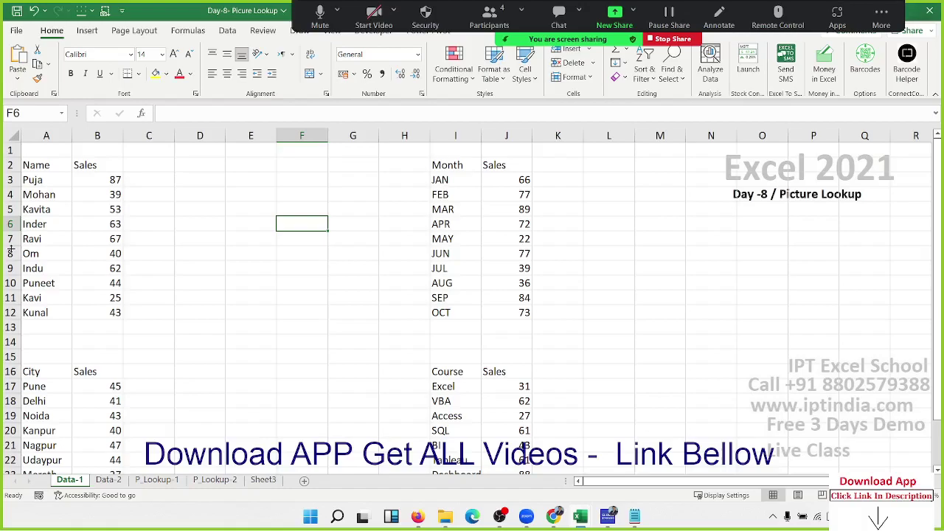
# Step: Fill the Name/Sales headers grey-blue and give the table A2:B12 all borders
pyautogui.scroll(-3, 11, 249)
pyautogui.scroll(-1, 11, 249)
pyautogui.scroll(4, 29, 192)
pyautogui.moveTo(42, 162); pyautogui.dragTo(93, 163)
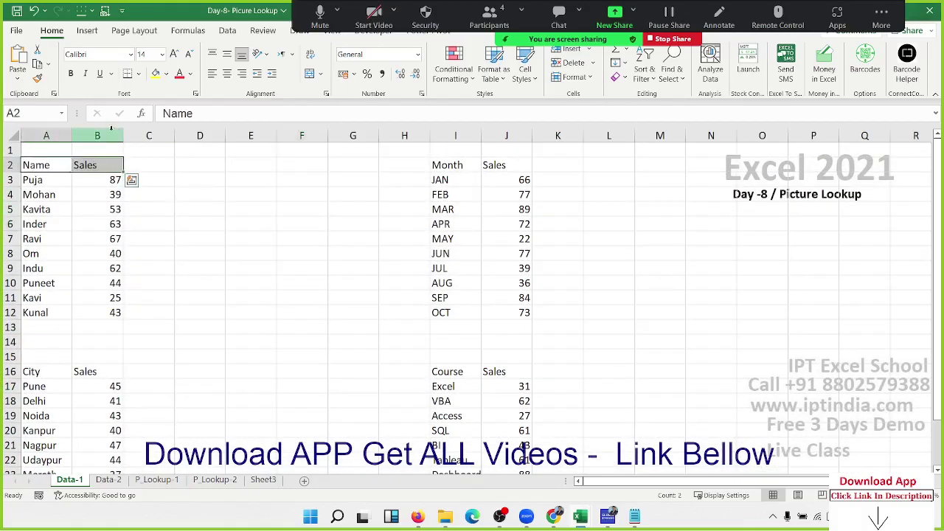
pyautogui.click(167, 73)
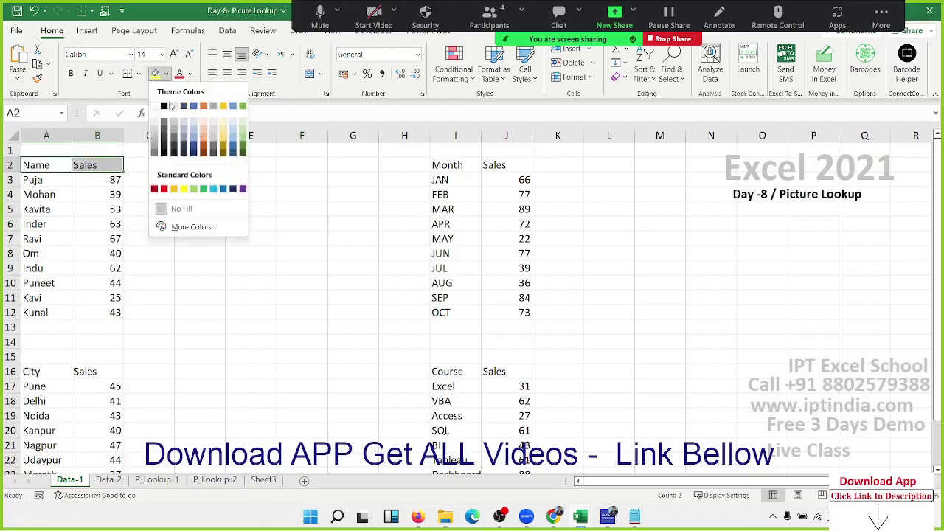
pyautogui.click(193, 128)
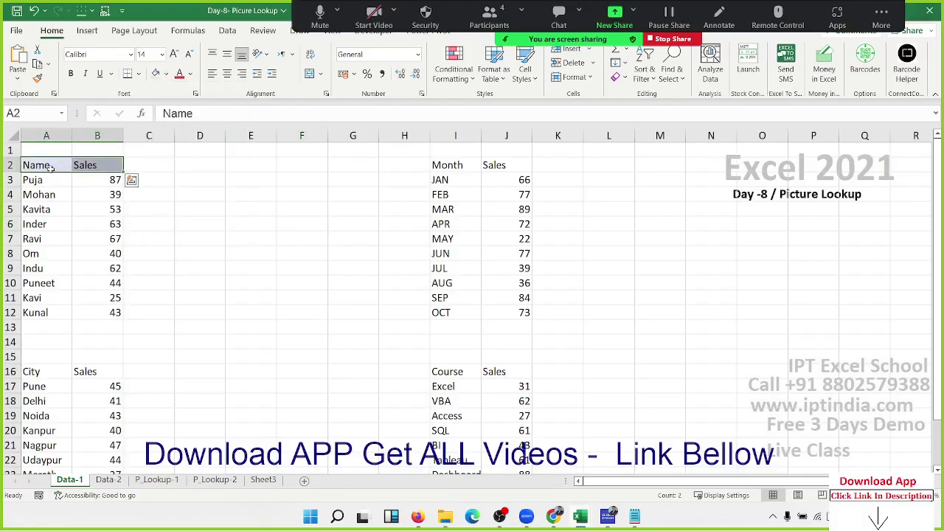
pyautogui.moveTo(51, 168); pyautogui.dragTo(111, 310)
pyautogui.click(139, 73)
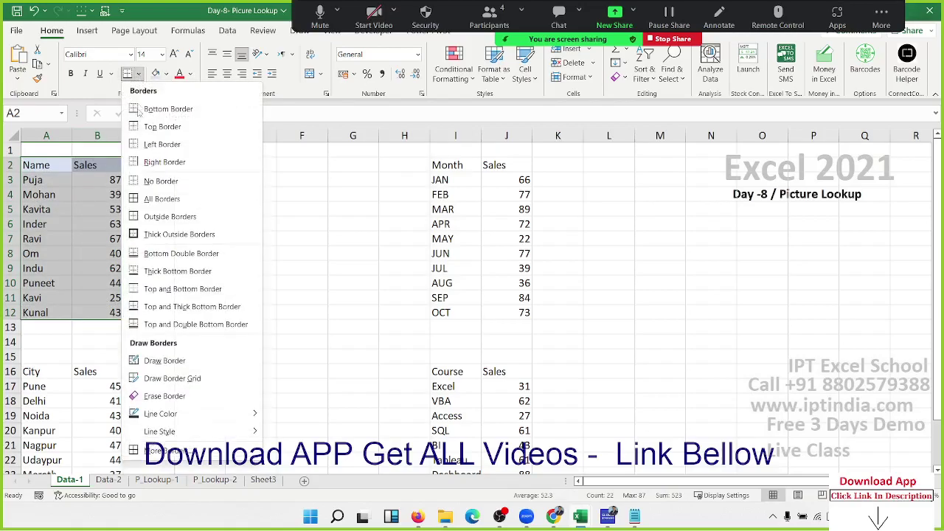
pyautogui.click(137, 194)
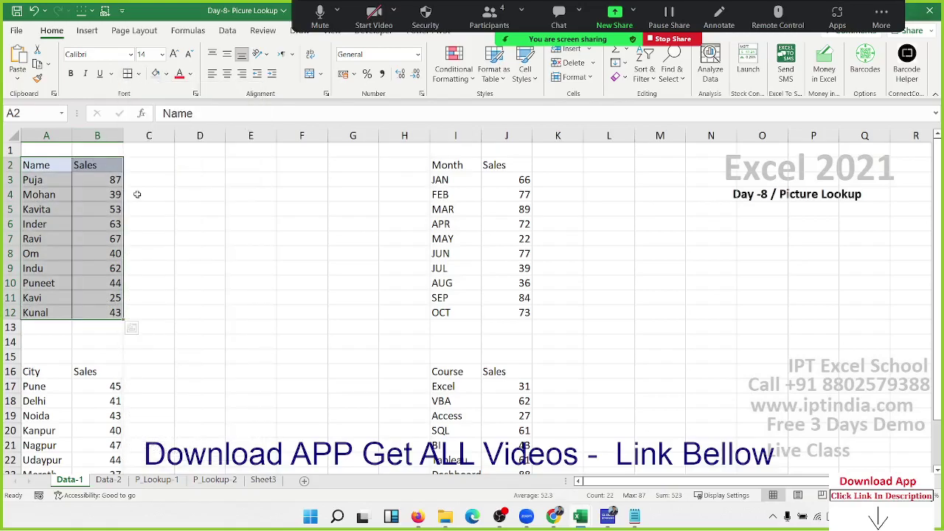
# Step: Insert a clustered column chart of the sales and fit it beside the table in C2:G13
pyautogui.click(87, 30)
pyautogui.click(334, 50)
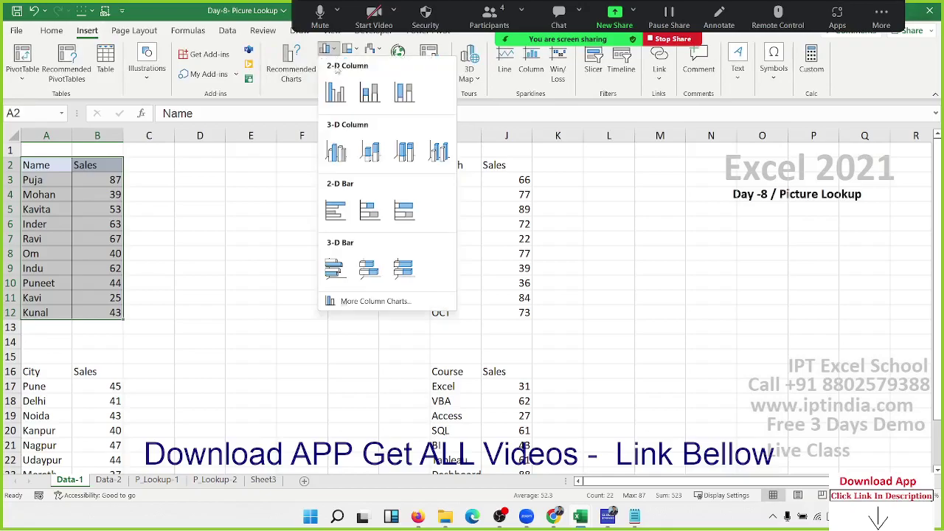
pyautogui.click(342, 90)
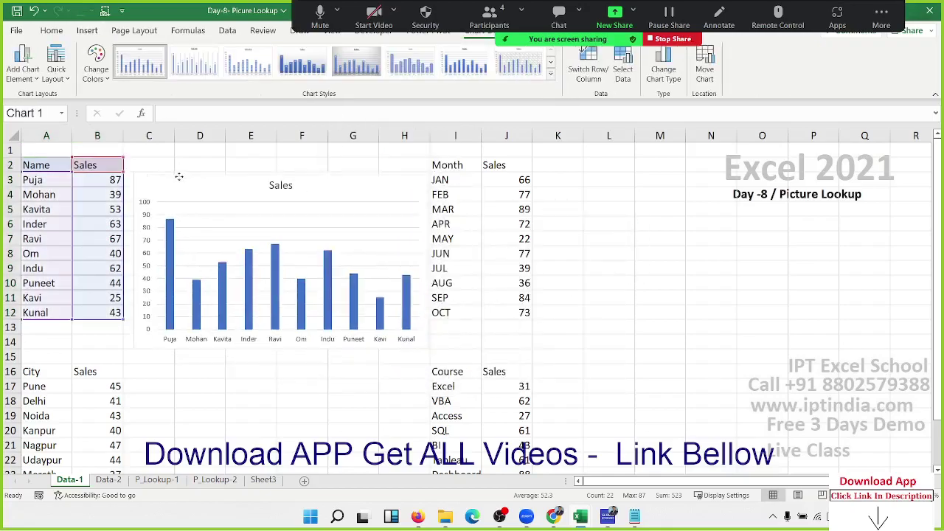
pyautogui.moveTo(375, 223); pyautogui.dragTo(171, 175)
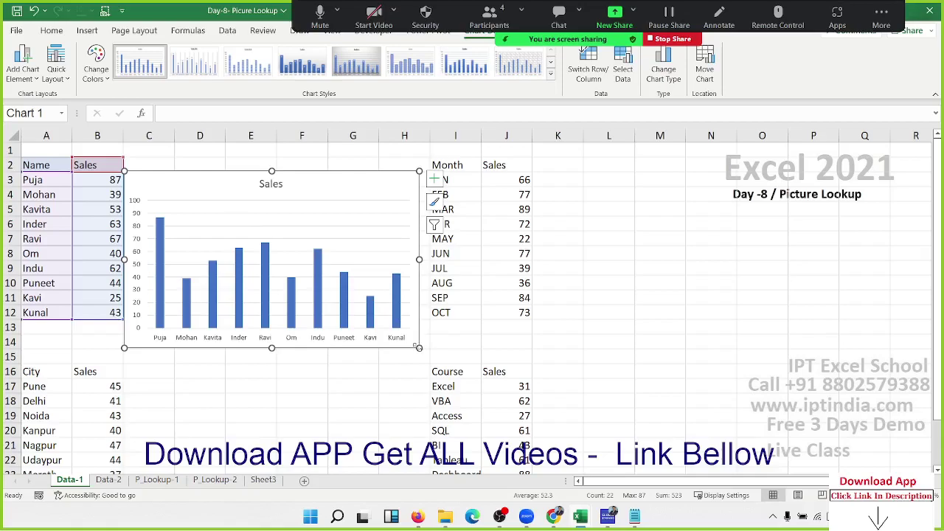
pyautogui.moveTo(417, 347); pyautogui.dragTo(365, 320)
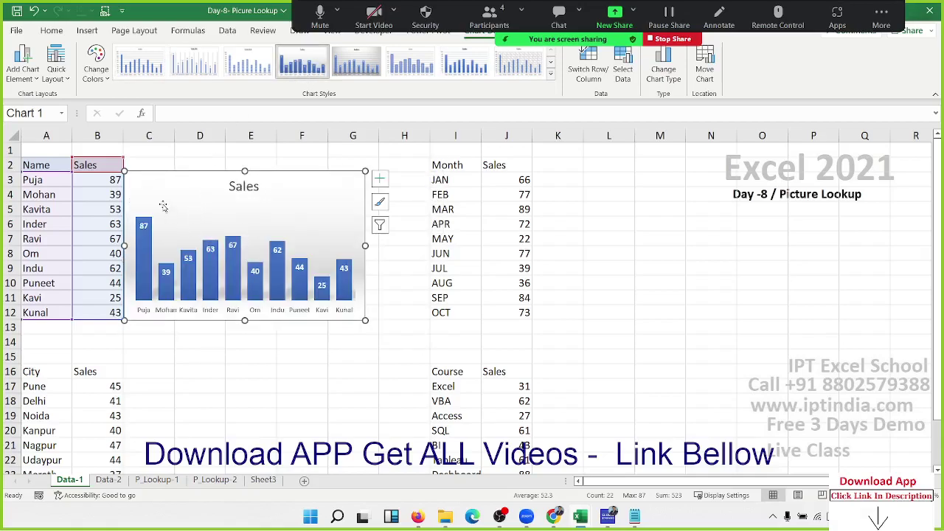
# Step: Put borders on the Month/Sales table I2:J12, undoing a trial bluish fill
pyautogui.click(483, 219)
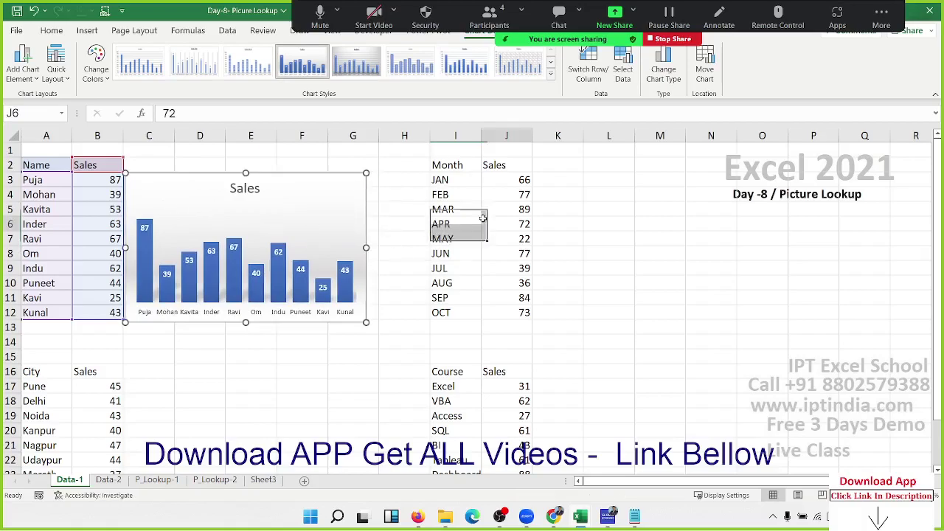
pyautogui.moveTo(447, 166); pyautogui.dragTo(502, 311)
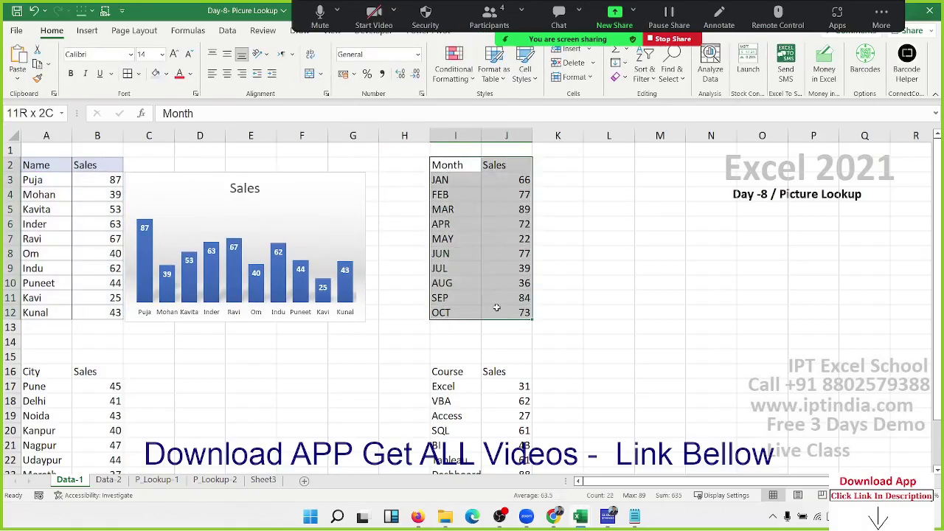
pyautogui.click(127, 73)
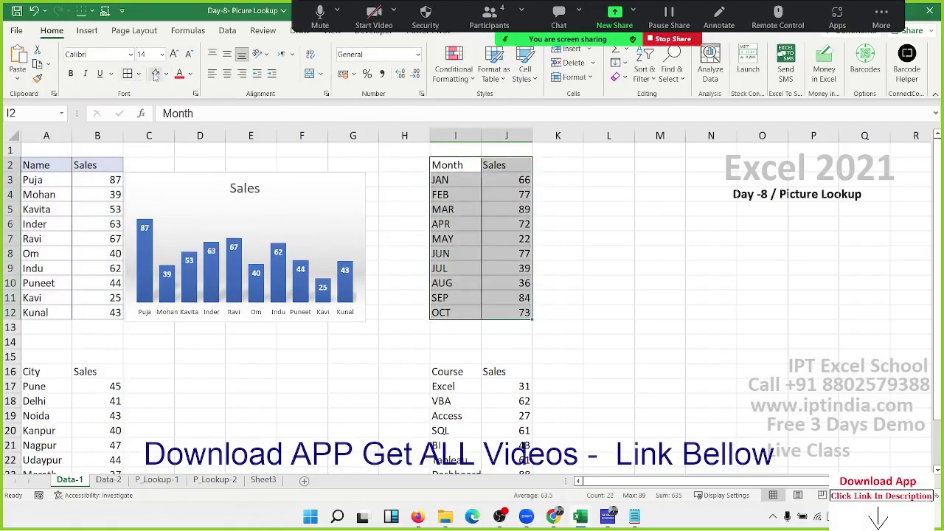
pyautogui.click(155, 75)
pyautogui.hotkey('ctrl', 'z')
# Step: Insert a clustered column chart of monthly sales and fill the Month/Sales headers orange
pyautogui.click(87, 30)
pyautogui.click(325, 49)
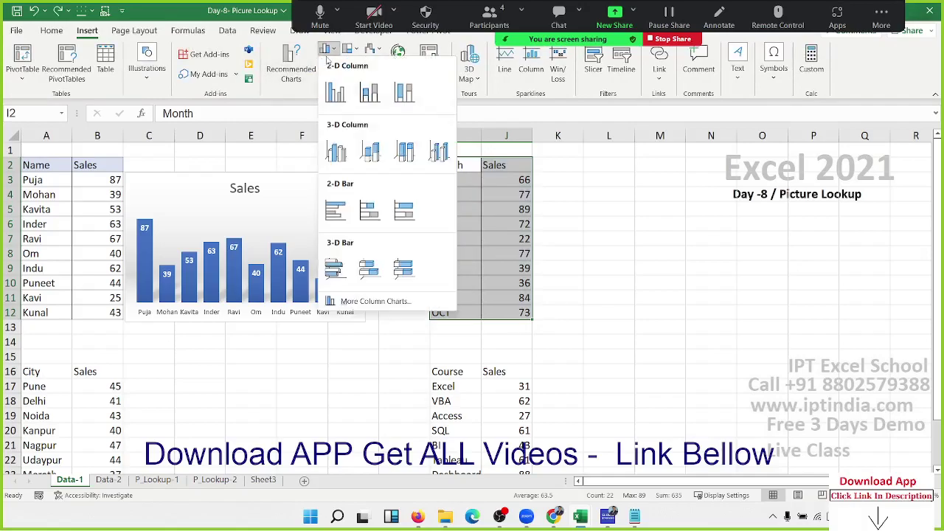
pyautogui.click(335, 92)
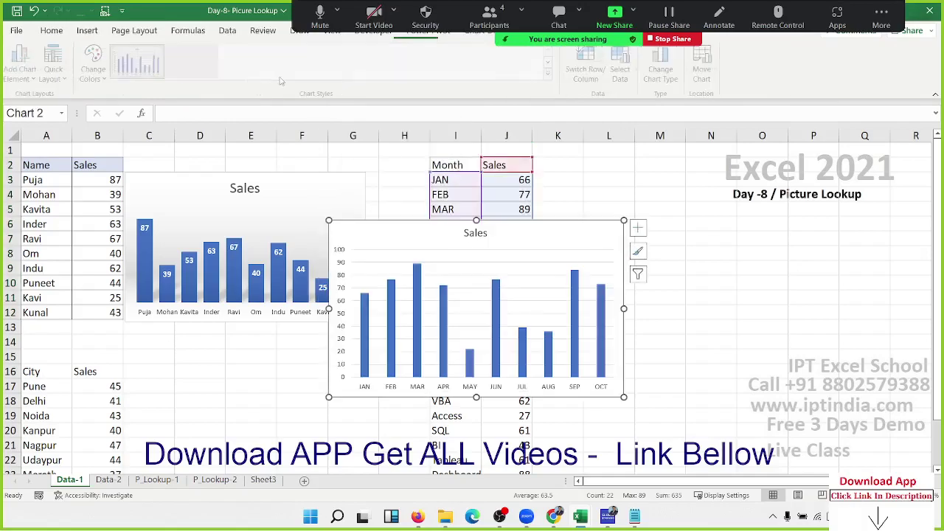
pyautogui.moveTo(453, 162); pyautogui.dragTo(506, 164)
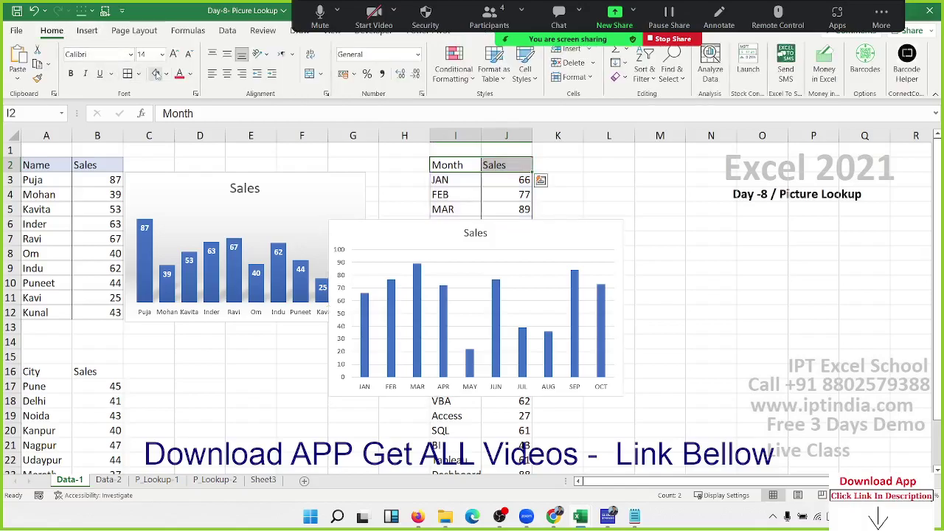
pyautogui.click(168, 75)
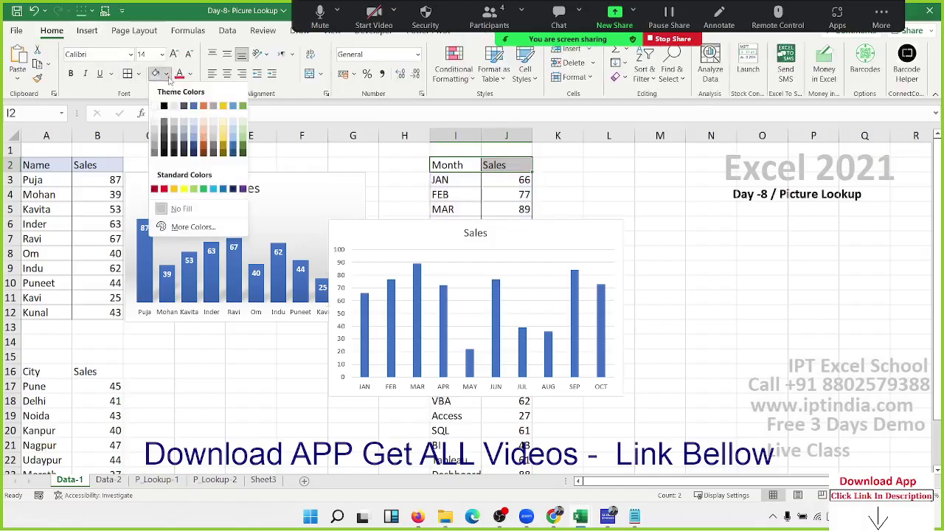
pyautogui.click(172, 191)
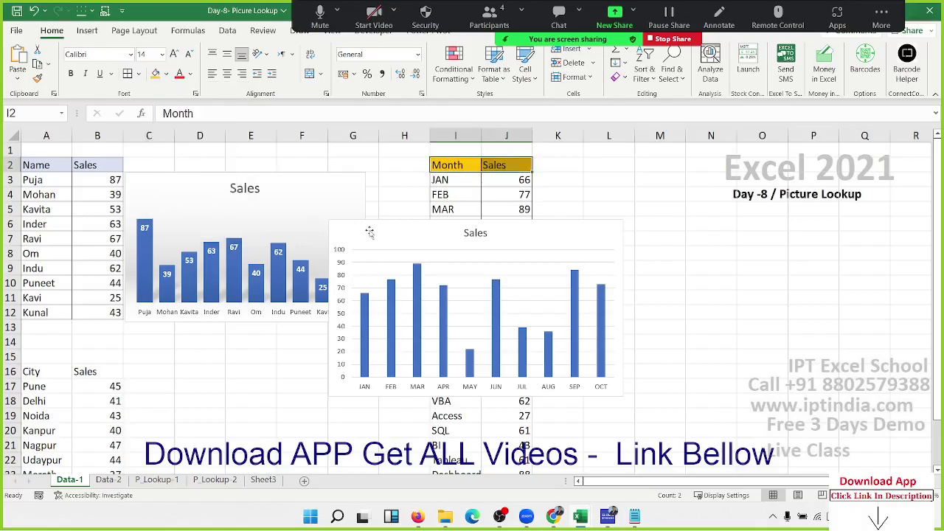
# Step: Move and resize the monthly chart to sit beside its table in K2:N12
pyautogui.moveTo(369, 233)
pyautogui.mouseDown()
pyautogui.moveTo(597, 174)
pyautogui.moveTo(594, 163)
pyautogui.mouseUp()
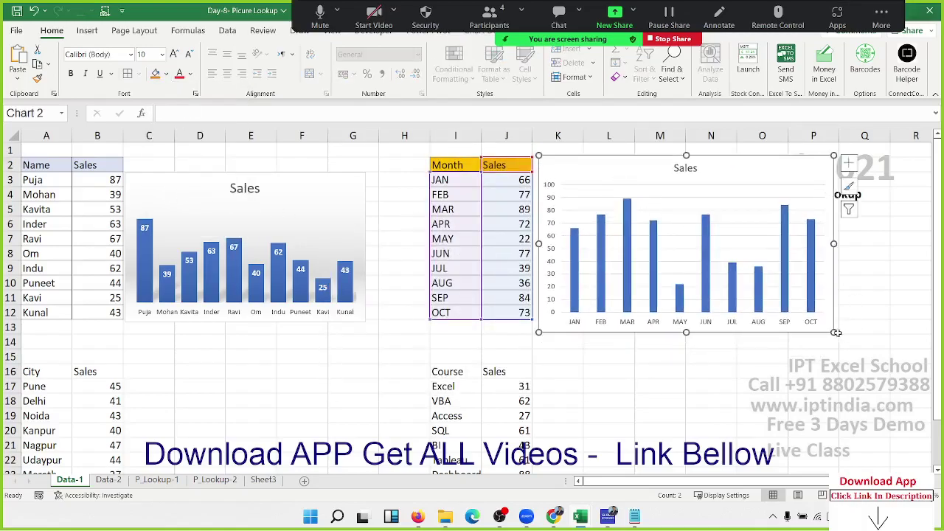
pyautogui.moveTo(833, 332); pyautogui.dragTo(682, 287)
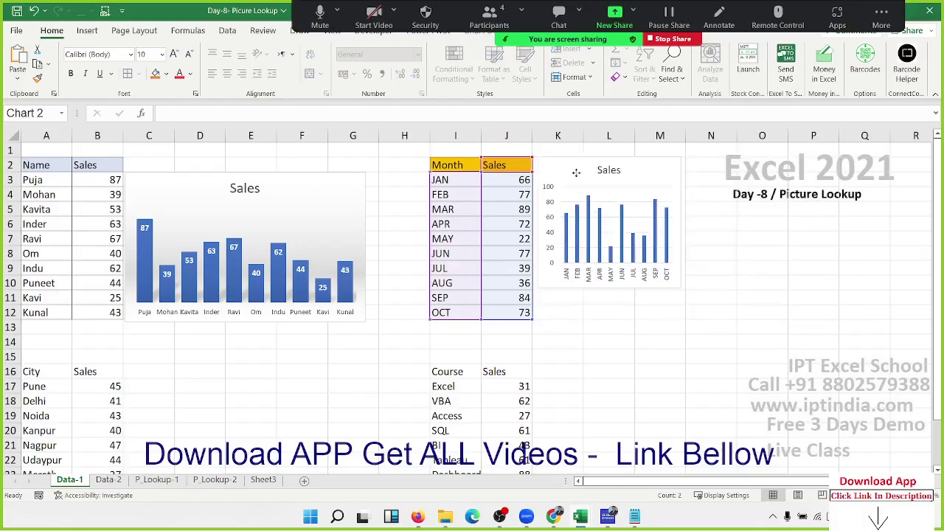
pyautogui.moveTo(588, 182); pyautogui.dragTo(585, 200)
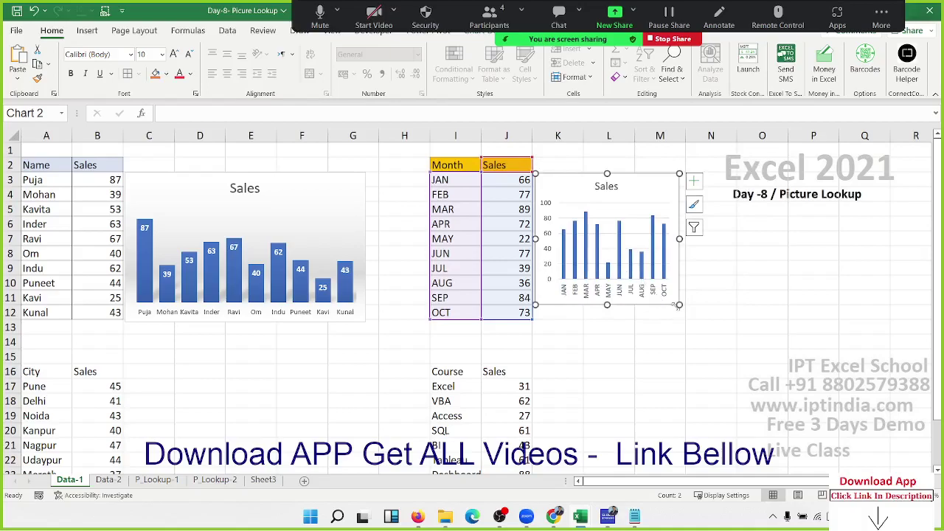
pyautogui.moveTo(677, 306); pyautogui.dragTo(685, 318)
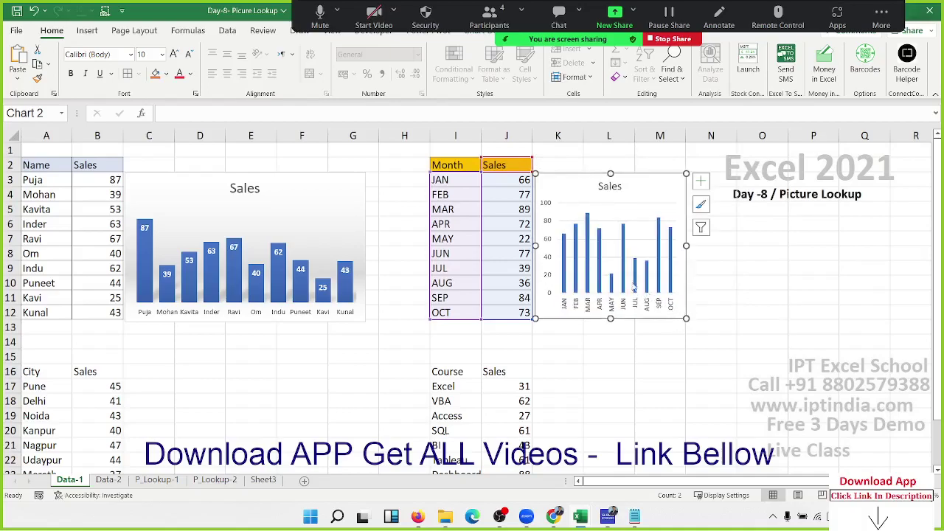
# Step: Change the Sales series to a clustered bar chart with varied bar colours
pyautogui.rightClick(660, 237)
pyautogui.click(696, 283)
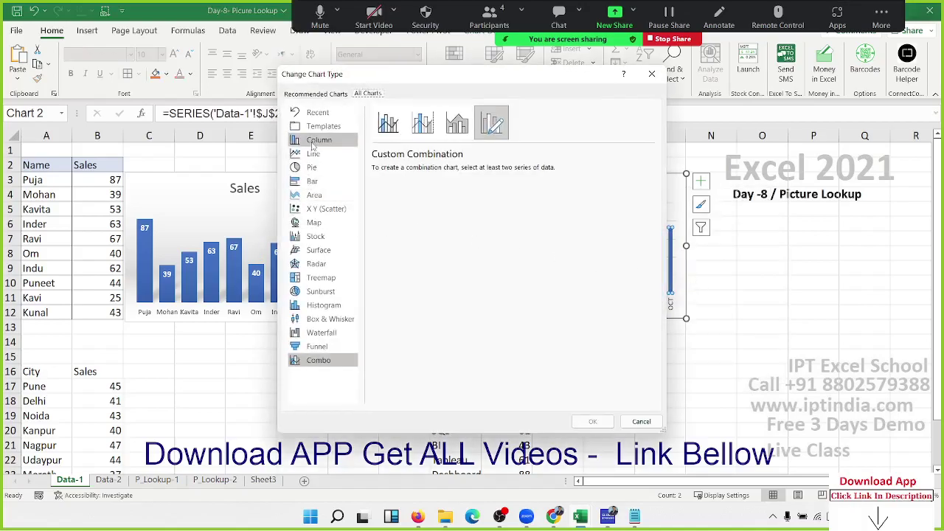
pyautogui.click(320, 147)
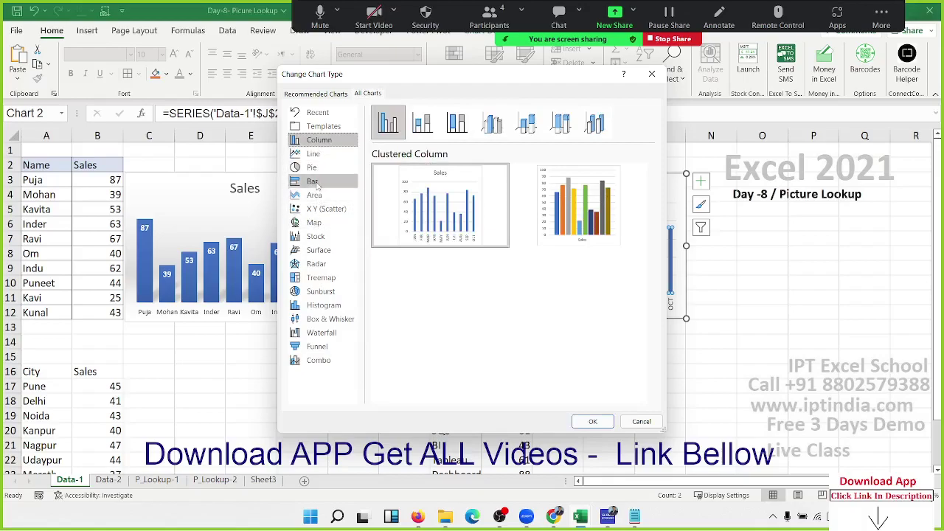
pyautogui.click(313, 181)
pyautogui.click(583, 210)
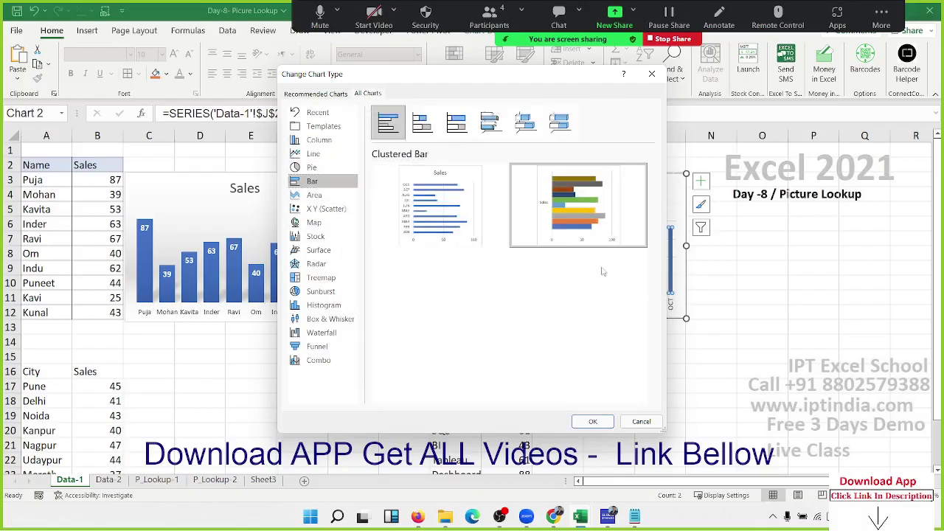
pyautogui.click(590, 421)
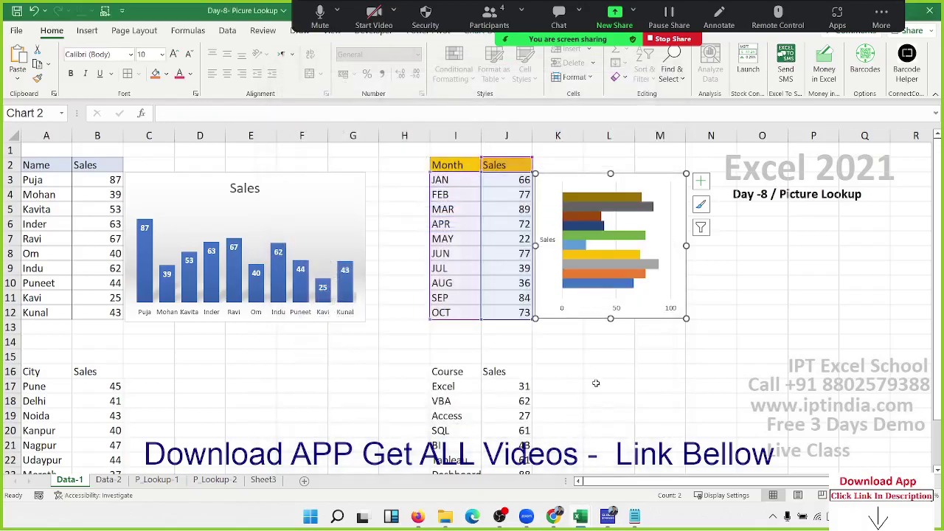
# Step: Open the chart area formatting options, then select the City heading cell
pyautogui.click(596, 383)
pyautogui.doubleClick(542, 316)
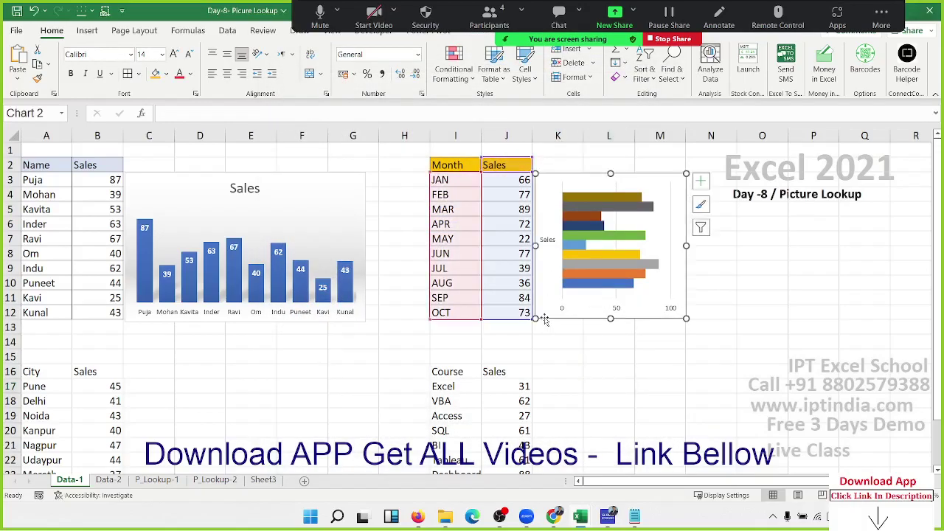
pyautogui.click(558, 357)
pyautogui.click(49, 376)
# Step: Fill the City/Sales header cells A16:B16 green
pyautogui.scroll(-7, 50, 375)
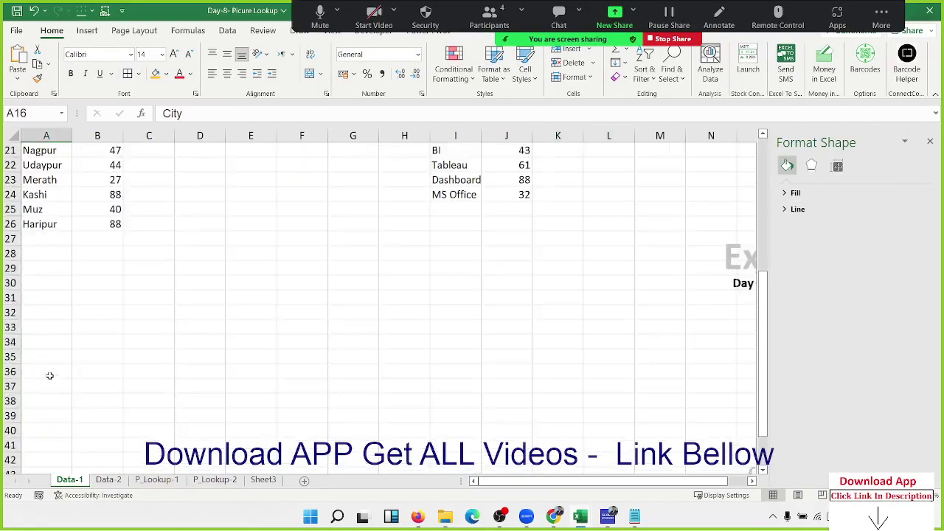
pyautogui.keyDown('shift'); pyautogui.click(120, 218); pyautogui.keyUp('shift')
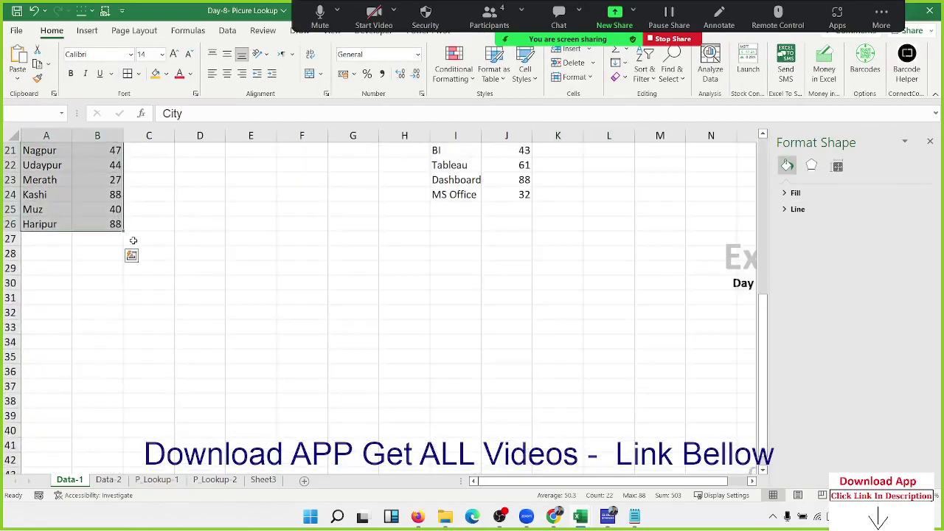
pyautogui.scroll(7, 129, 138)
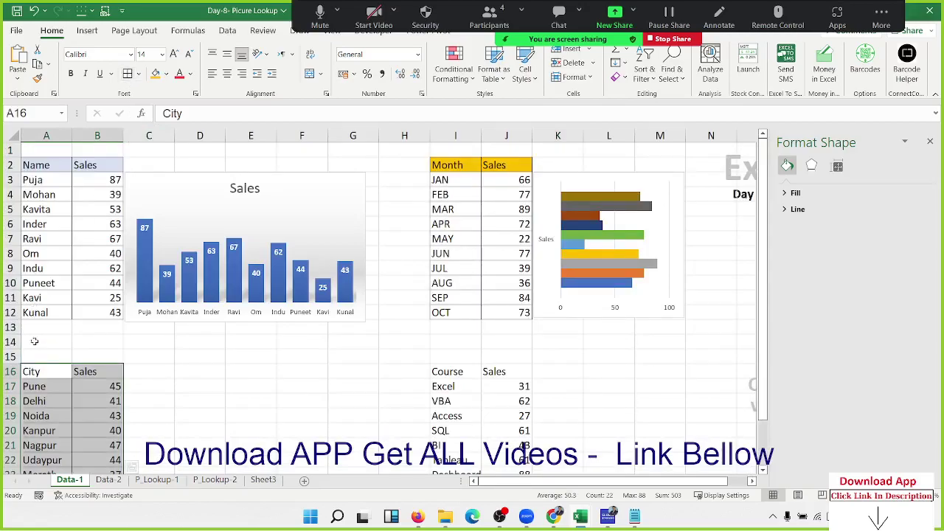
pyautogui.moveTo(50, 376); pyautogui.dragTo(85, 372)
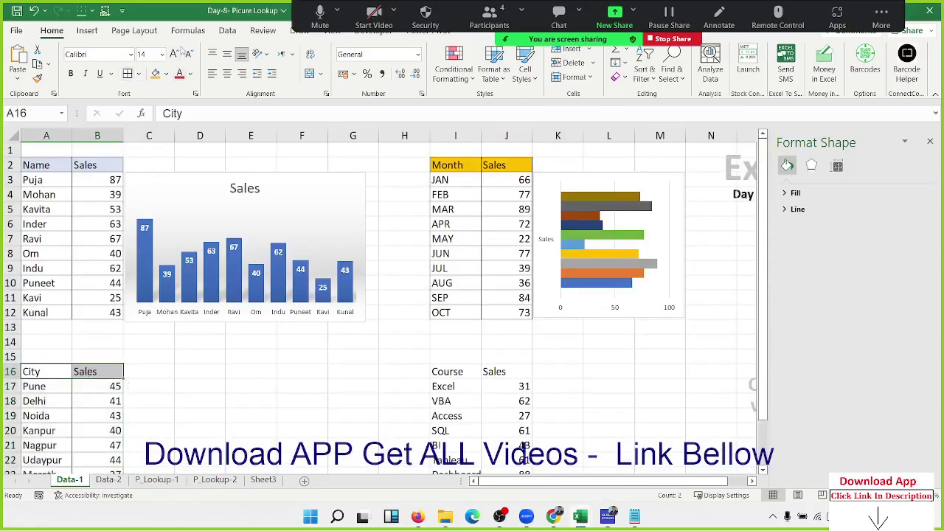
pyautogui.click(166, 75)
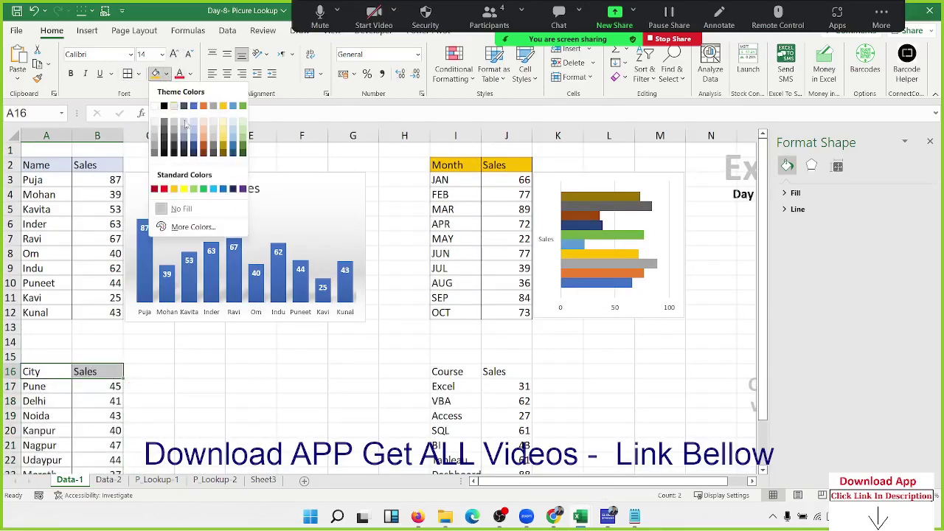
pyautogui.click(204, 187)
# Step: Insert a 2-D line chart of city sales from A16:B26 with blue chart style 3
pyautogui.scroll(-3, 190, 361)
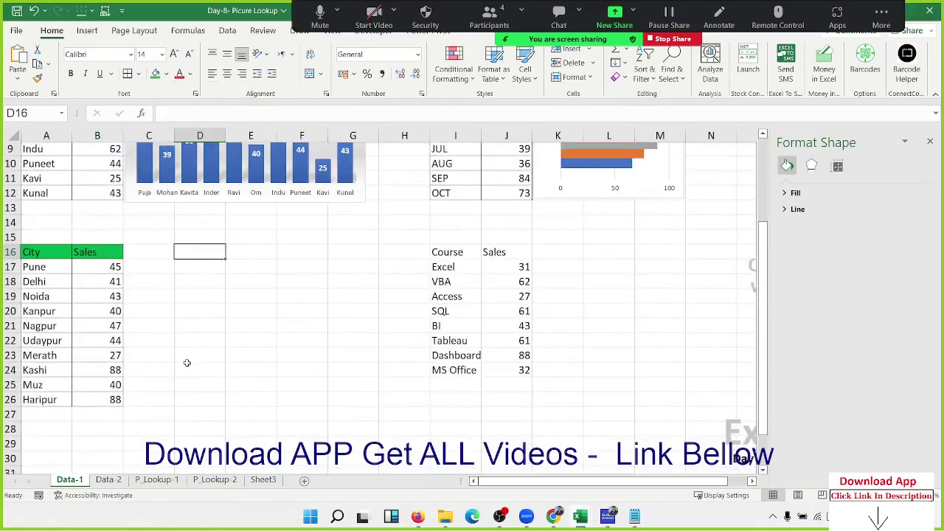
pyautogui.moveTo(34, 223)
pyautogui.mouseDown()
pyautogui.moveTo(102, 314)
pyautogui.moveTo(109, 376)
pyautogui.mouseUp()
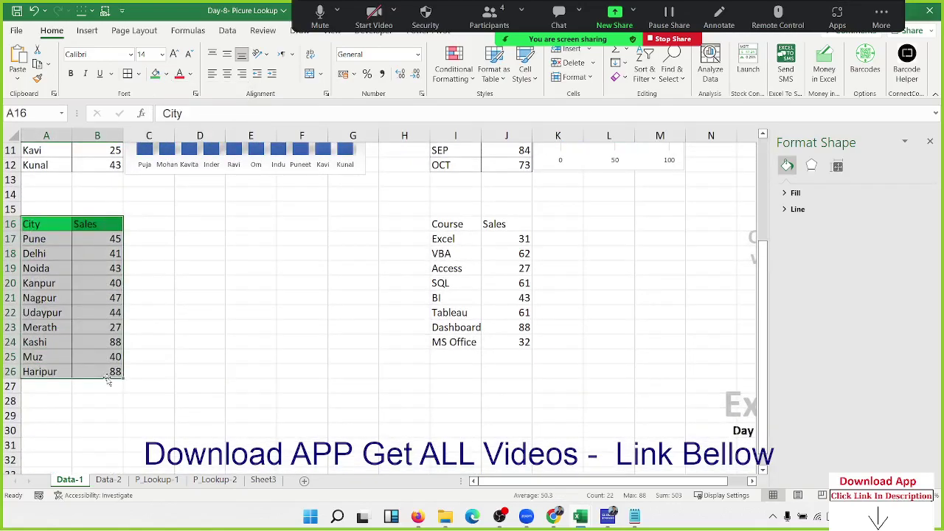
pyautogui.click(87, 29)
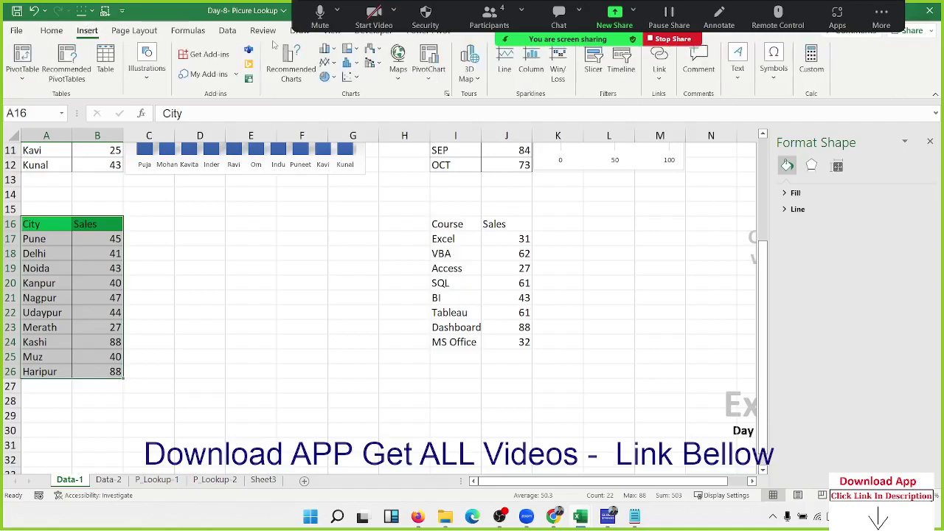
pyautogui.click(337, 65)
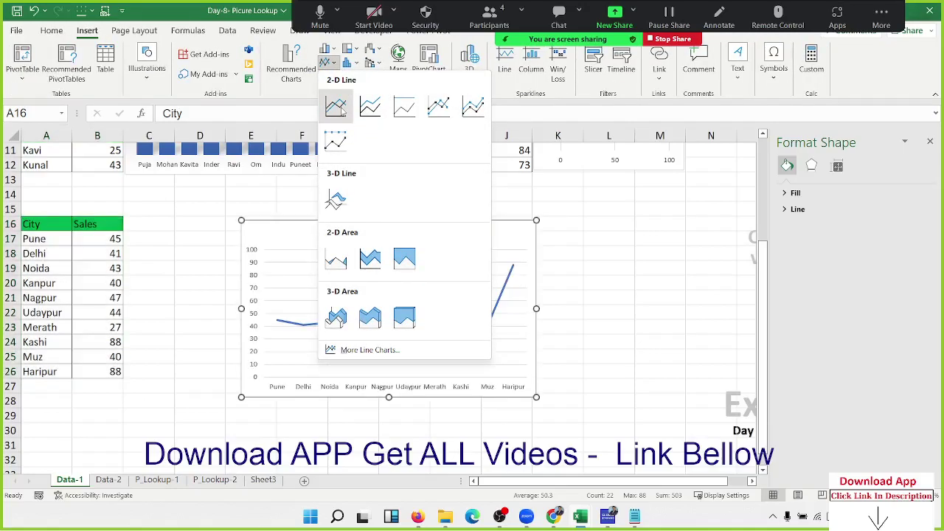
pyautogui.click(338, 101)
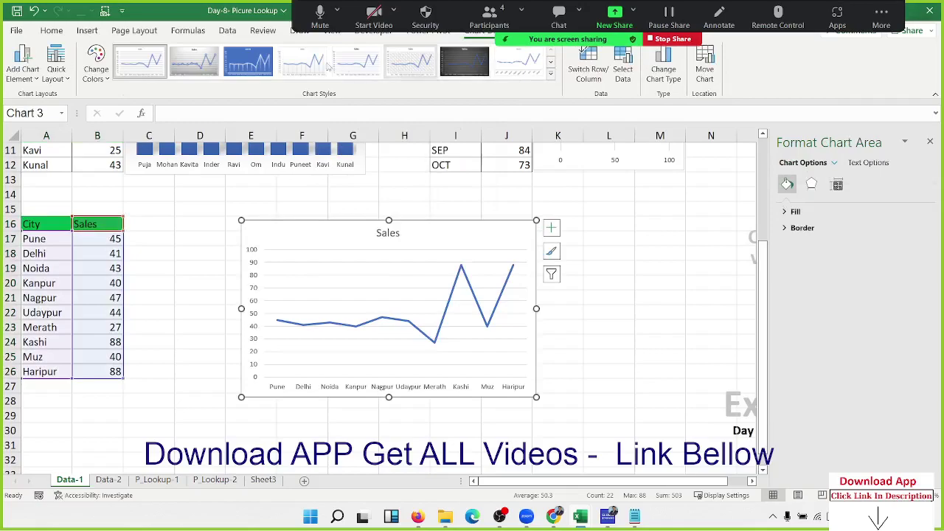
pyautogui.click(248, 61)
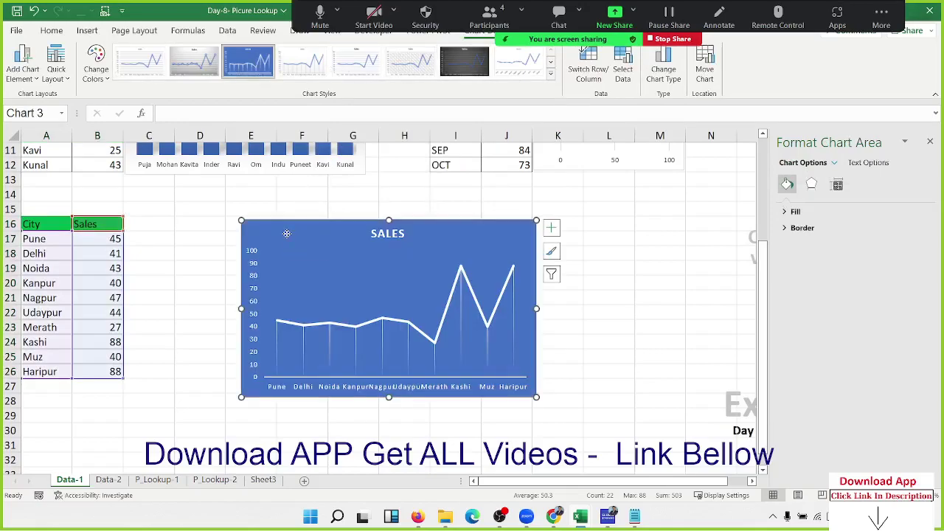
# Step: Move and shrink the SALES line chart to sit beside the City table
pyautogui.moveTo(286, 234); pyautogui.dragTo(174, 232)
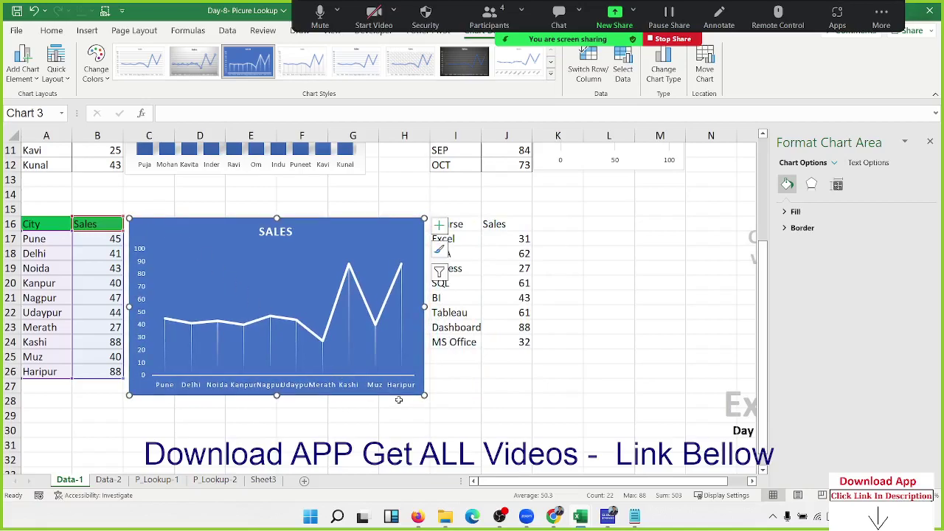
pyautogui.moveTo(425, 397)
pyautogui.mouseDown()
pyautogui.moveTo(326, 379)
pyautogui.moveTo(361, 377)
pyautogui.mouseUp()
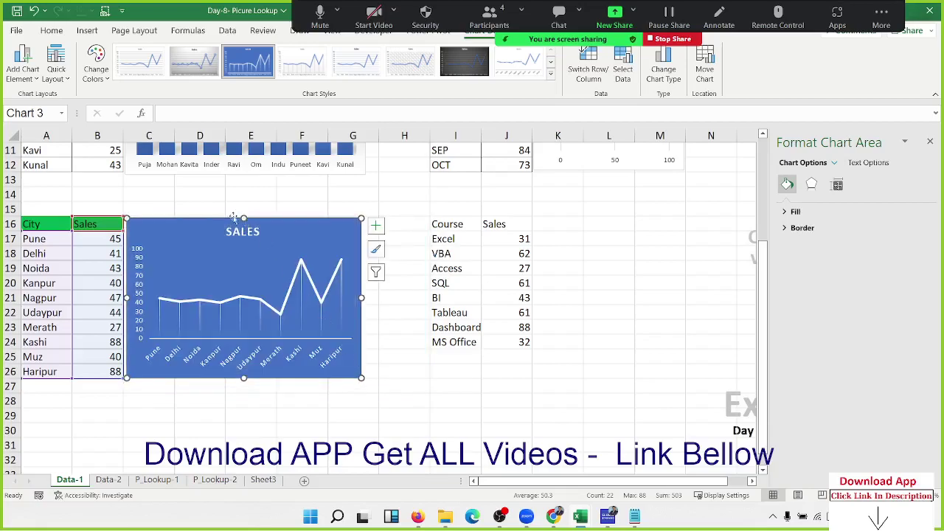
pyautogui.click(599, 307)
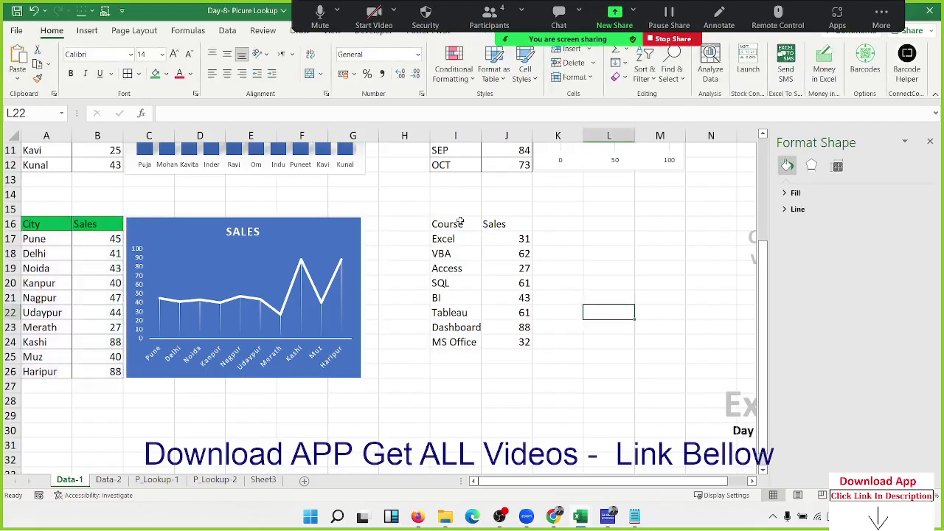
# Step: Apply All Borders to the Course/Sales table I16:J24, leaving it without fill
pyautogui.moveTo(447, 224); pyautogui.dragTo(516, 343)
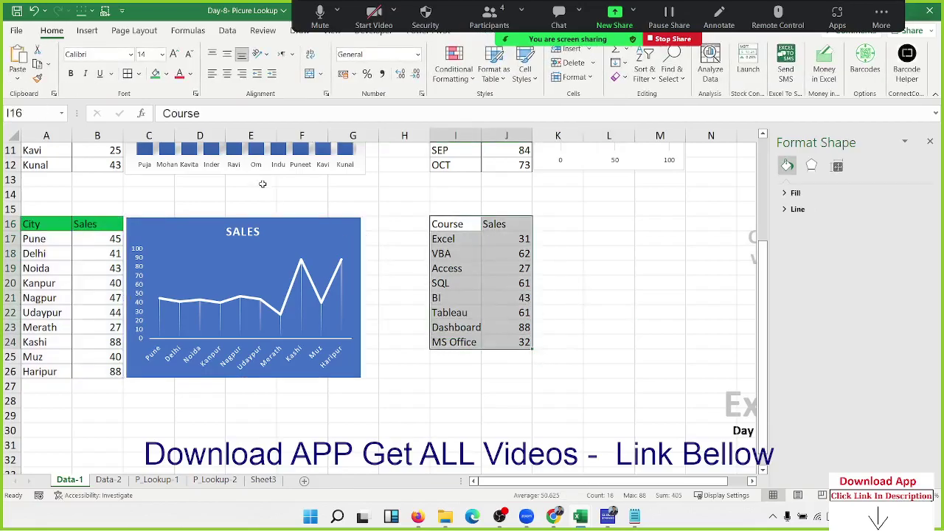
pyautogui.click(137, 76)
pyautogui.click(244, 187)
pyautogui.click(167, 75)
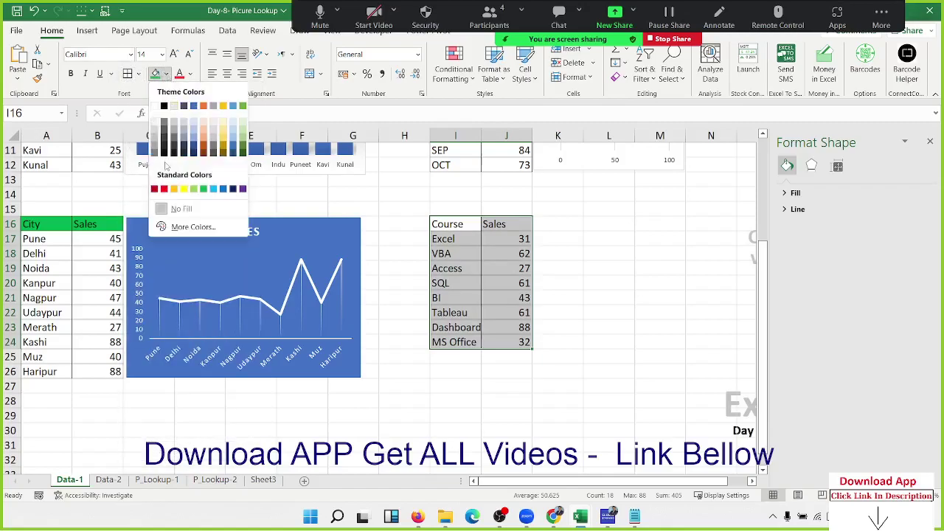
pyautogui.click(180, 208)
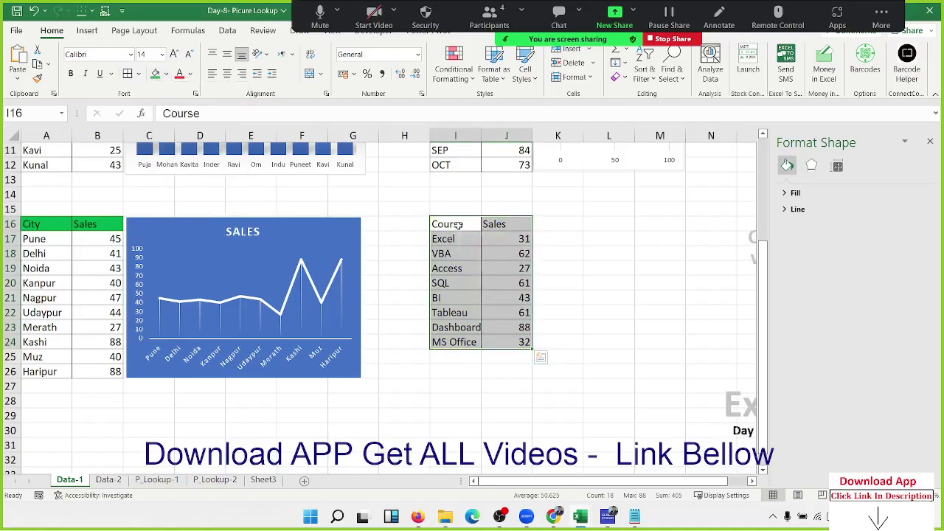
# Step: Fill the header row I16:J16 light grey and reselect the whole Course table
pyautogui.moveTo(458, 225); pyautogui.dragTo(509, 225)
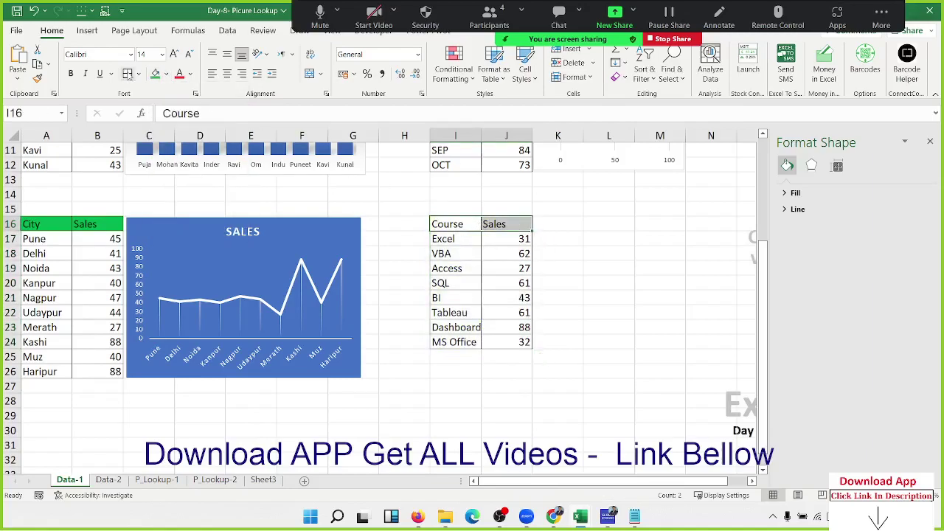
pyautogui.click(167, 74)
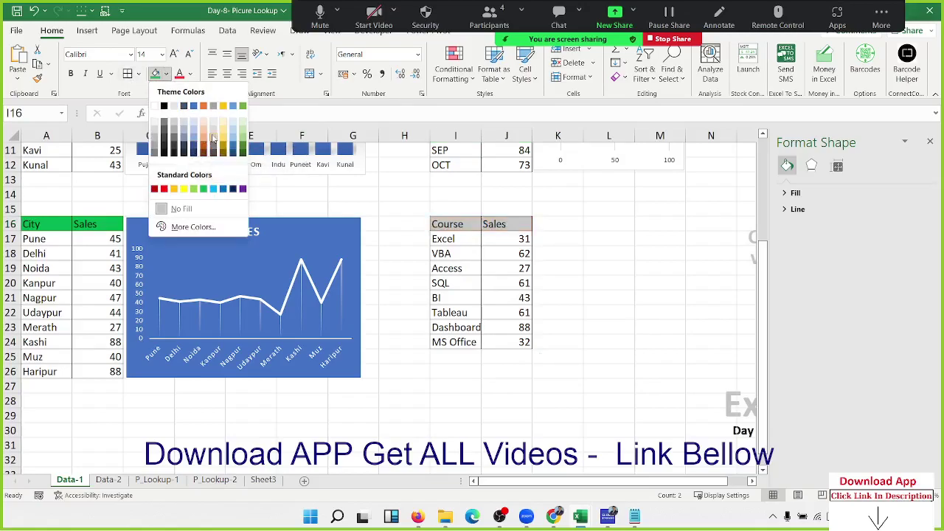
pyautogui.click(213, 138)
pyautogui.hotkey('shift', 'Down')
pyautogui.hotkey('shift', 'Down')
pyautogui.hotkey('shift', 'Down')
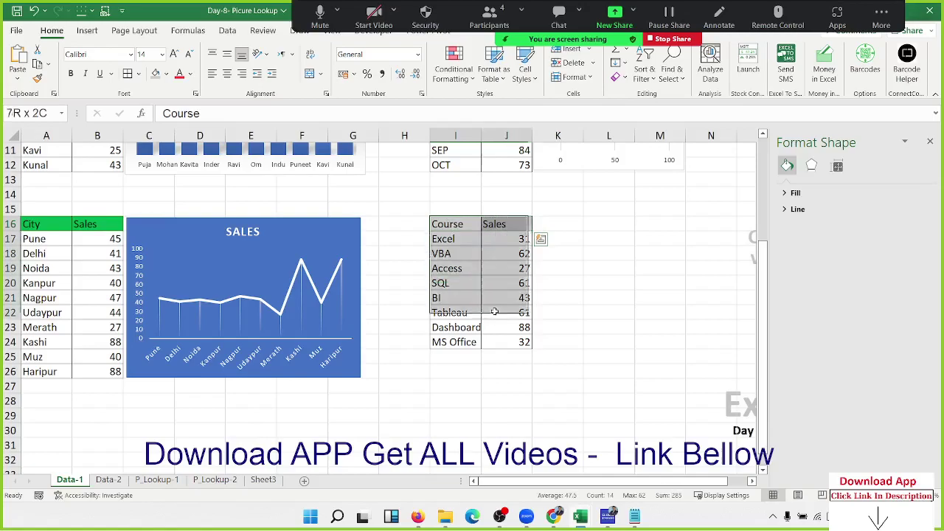
pyautogui.hotkey('shift', 'Down')
pyautogui.hotkey('shift', 'Down')
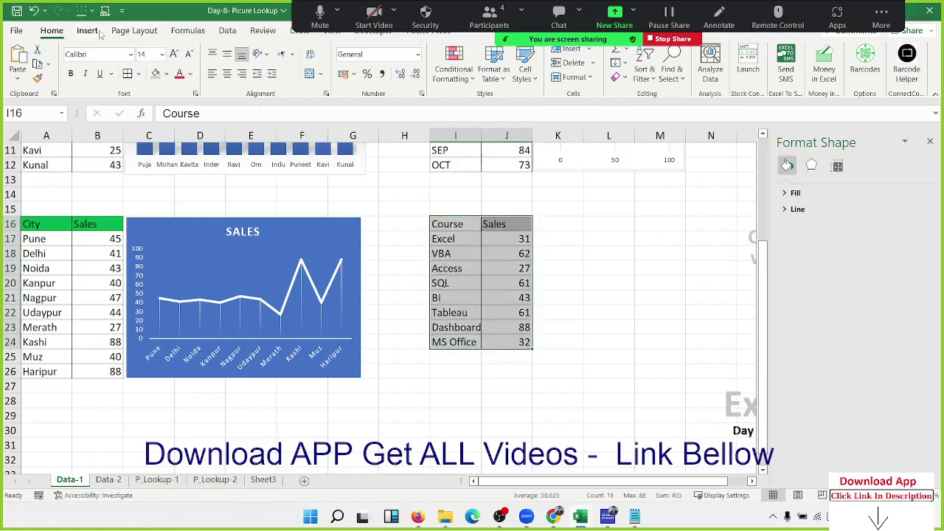
# Step: Insert a doughnut chart of course sales from the Pie chart types
pyautogui.click(87, 31)
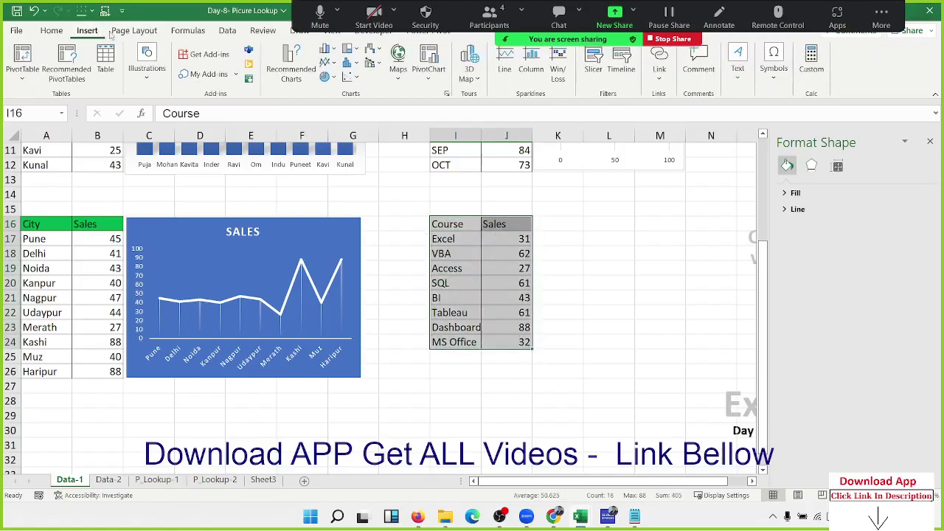
pyautogui.click(329, 51)
pyautogui.click(329, 54)
pyautogui.click(324, 77)
pyautogui.click(336, 120)
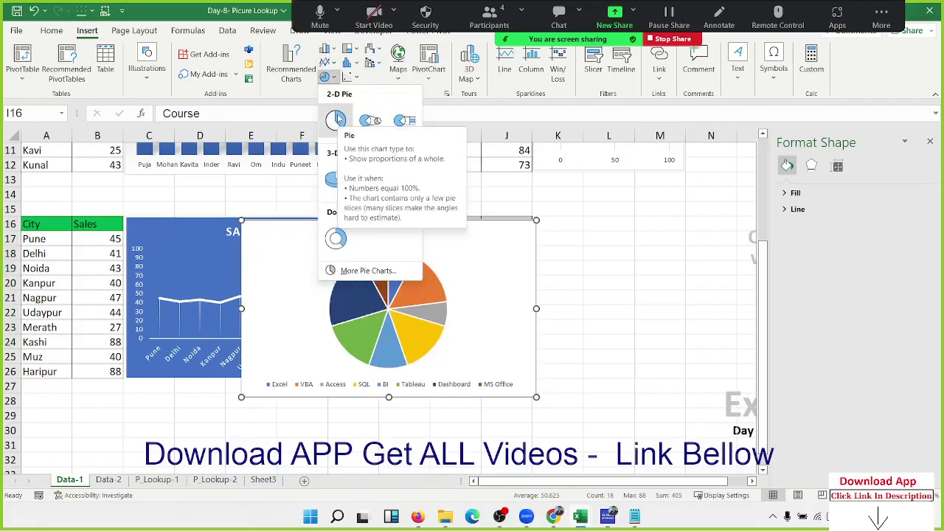
pyautogui.click(336, 238)
# Step: Shrink the doughnut chart and move it beside the Course table
pyautogui.moveTo(295, 219); pyautogui.dragTo(401, 223)
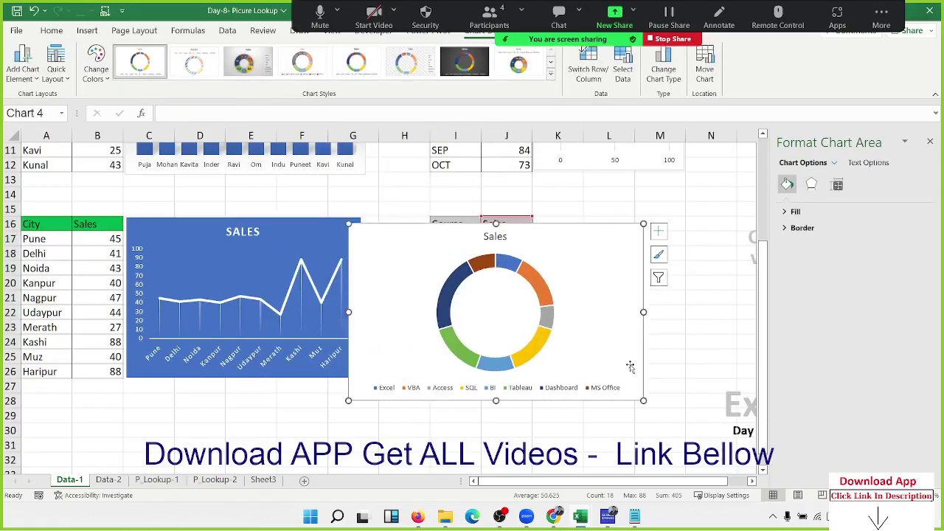
pyautogui.moveTo(643, 401); pyautogui.dragTo(542, 334)
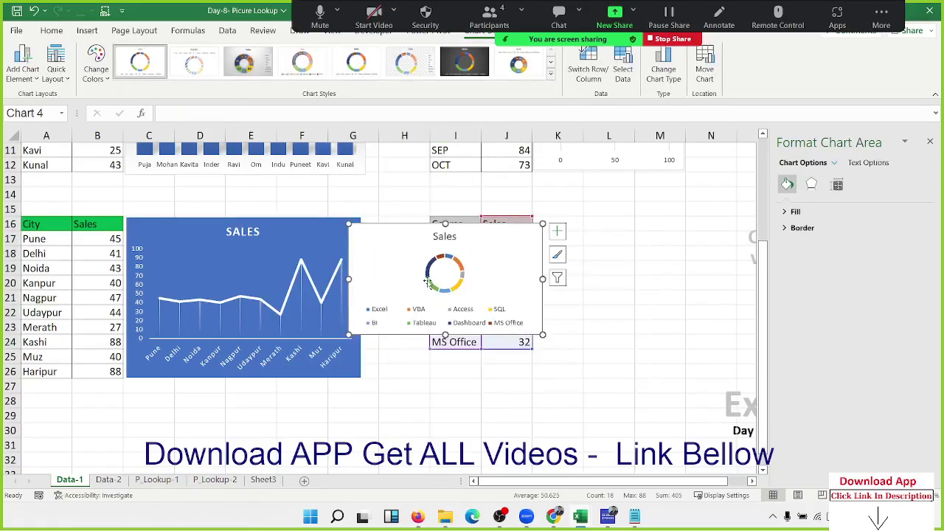
pyautogui.moveTo(394, 267); pyautogui.dragTo(581, 270)
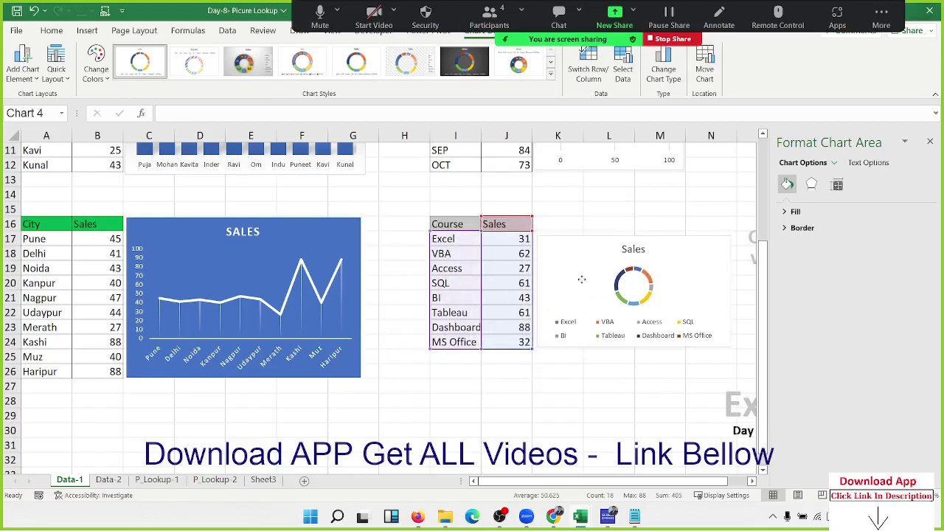
pyautogui.moveTo(581, 269); pyautogui.dragTo(581, 279)
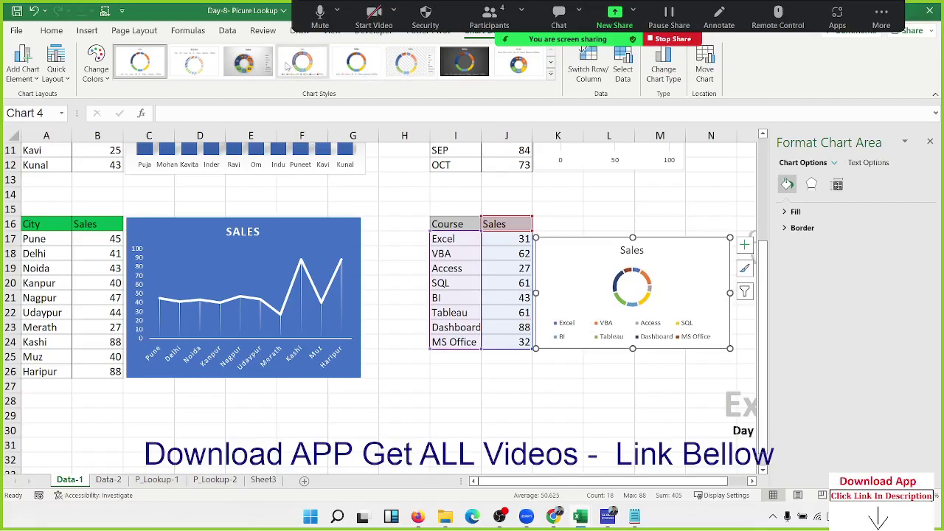
# Step: Apply a doughnut chart style with percentage labels and side legend, then adjust its size
pyautogui.click(249, 65)
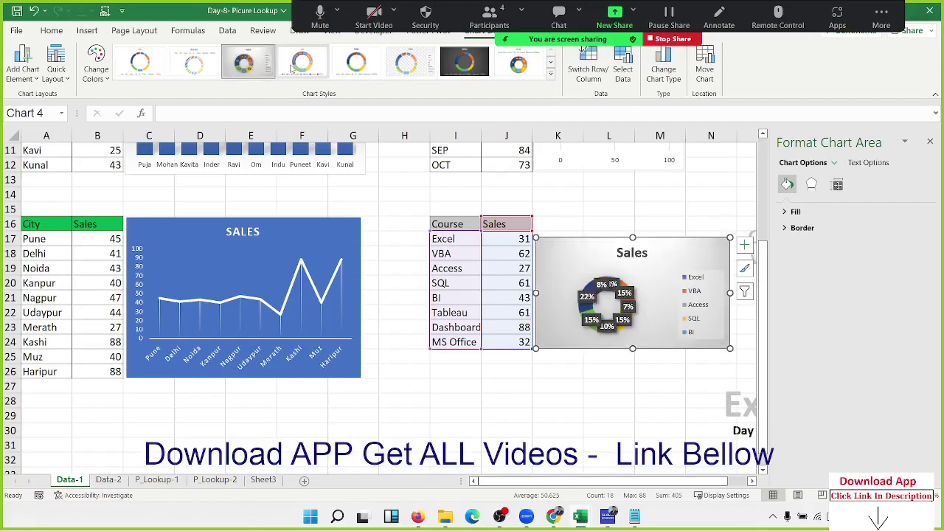
pyautogui.click(400, 70)
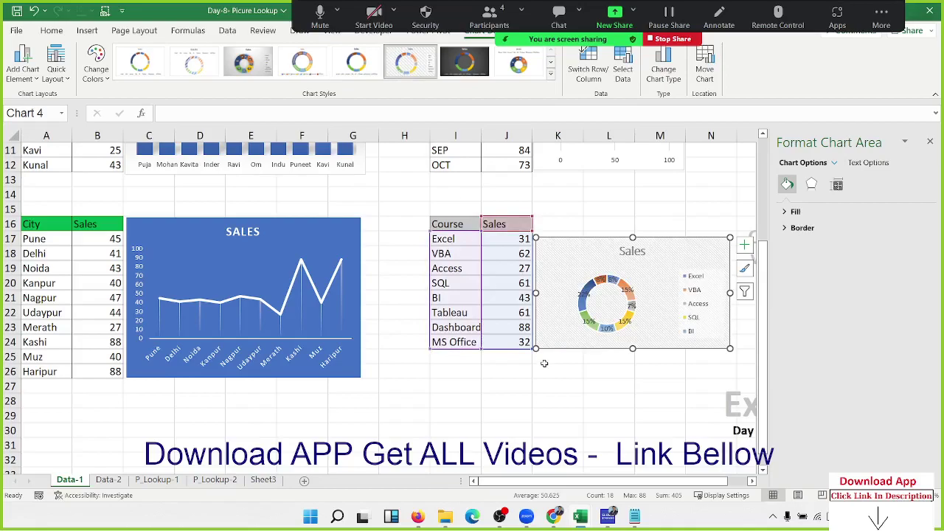
pyautogui.click(554, 381)
pyautogui.click(569, 241)
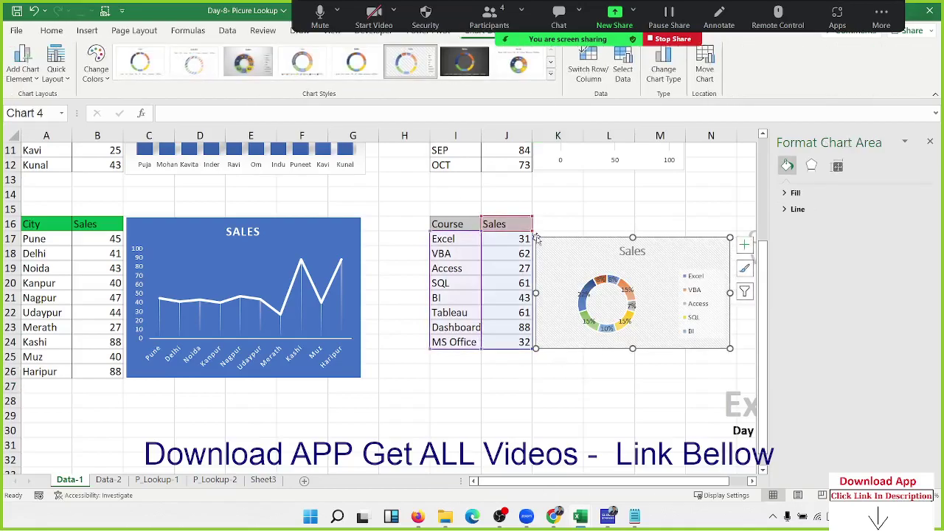
pyautogui.moveTo(536, 238); pyautogui.dragTo(538, 220)
pyautogui.click(593, 390)
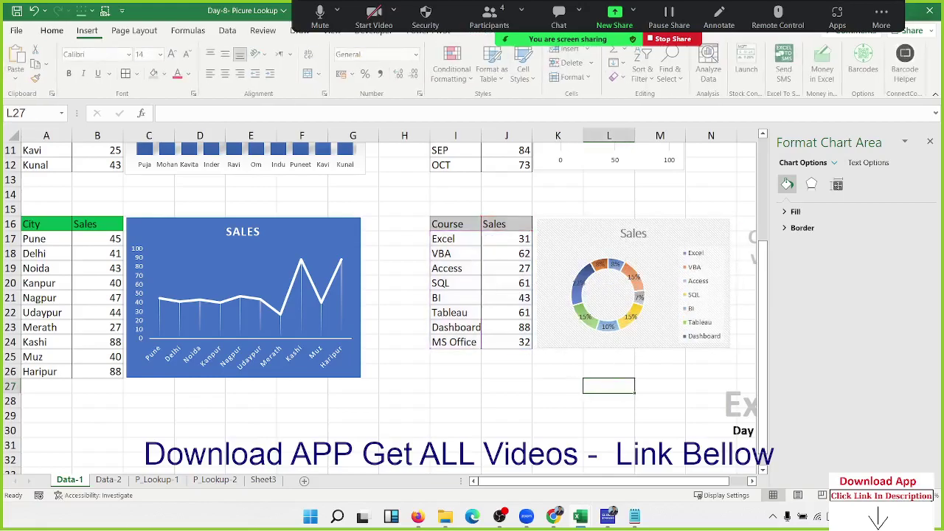
# Step: Put a thick outside border around the Name/Sales block A2:G13
pyautogui.click(930, 141)
pyautogui.scroll(4, 251, 181)
pyautogui.moveTo(49, 159); pyautogui.dragTo(361, 323)
pyautogui.click(137, 73)
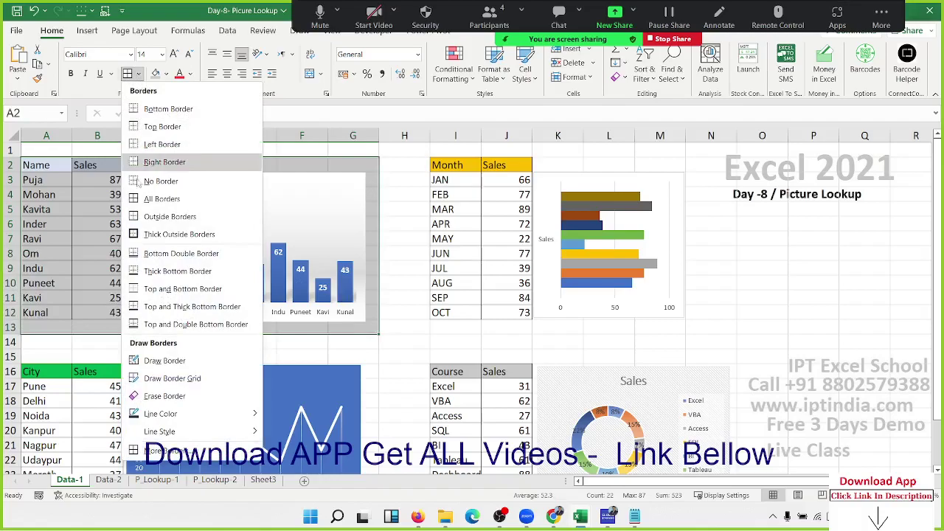
pyautogui.click(288, 234)
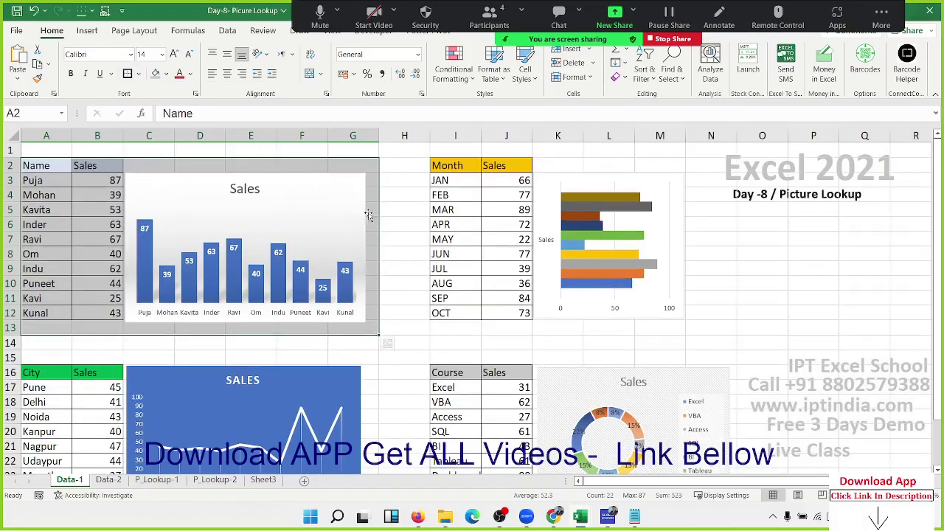
pyautogui.click(412, 209)
# Step: Widen column M and frame the Month block I2:M12 with a thick outside border
pyautogui.moveTo(463, 160); pyautogui.dragTo(679, 310)
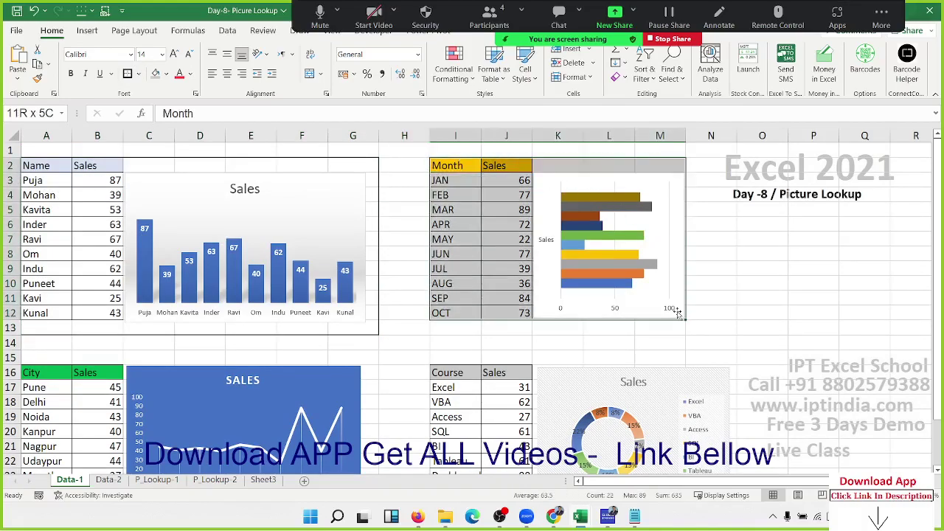
pyautogui.moveTo(685, 136); pyautogui.dragTo(692, 138)
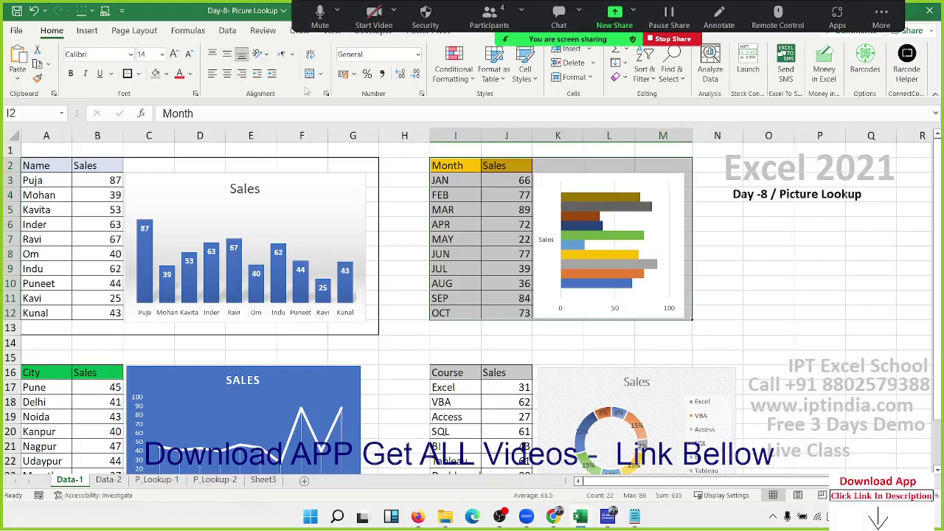
pyautogui.click(127, 74)
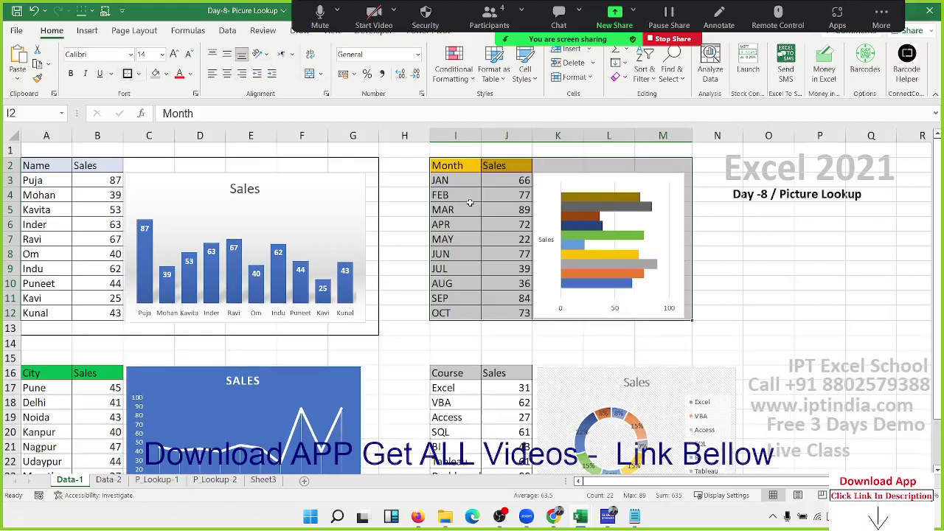
pyautogui.click(699, 255)
# Step: Frame the City block A16:G26 and Course block I16:N26, nudging the SALES chart inside
pyautogui.scroll(-3, 689, 255)
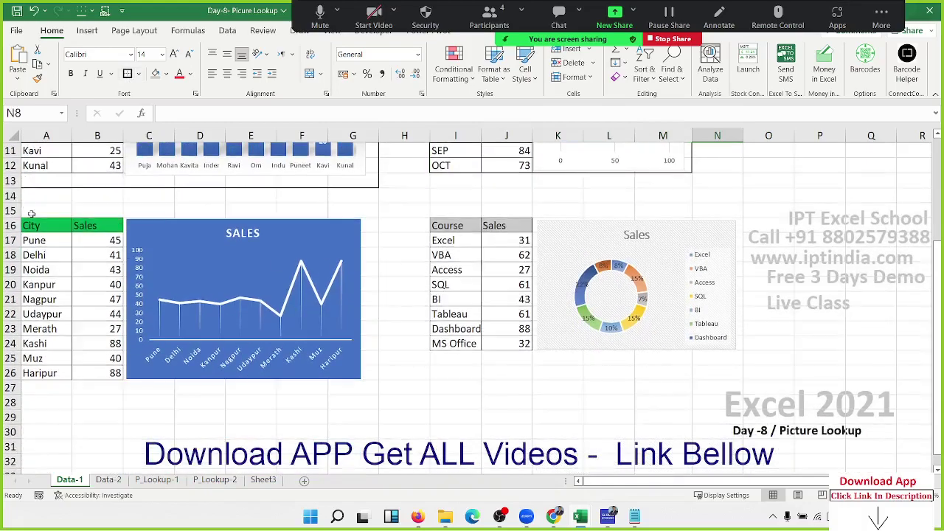
pyautogui.moveTo(31, 225); pyautogui.dragTo(261, 292)
pyautogui.moveTo(311, 370); pyautogui.dragTo(333, 378)
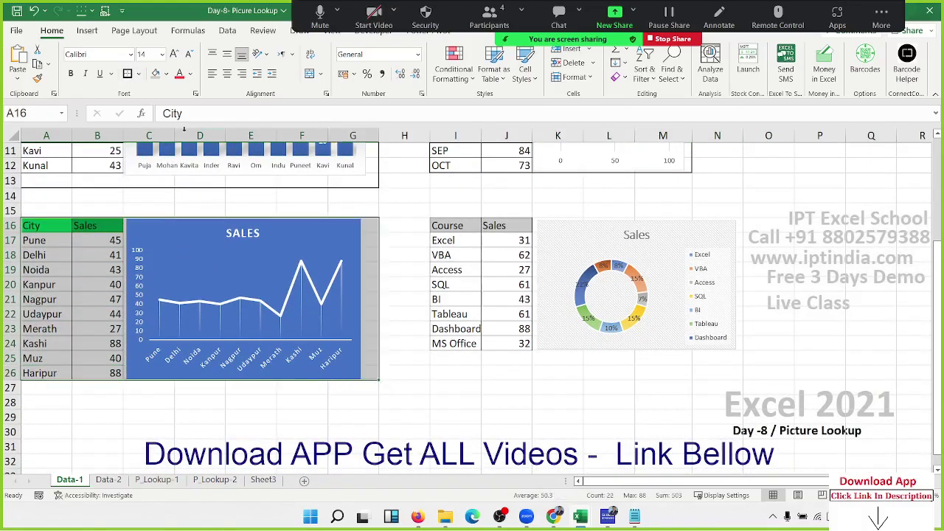
pyautogui.click(168, 225)
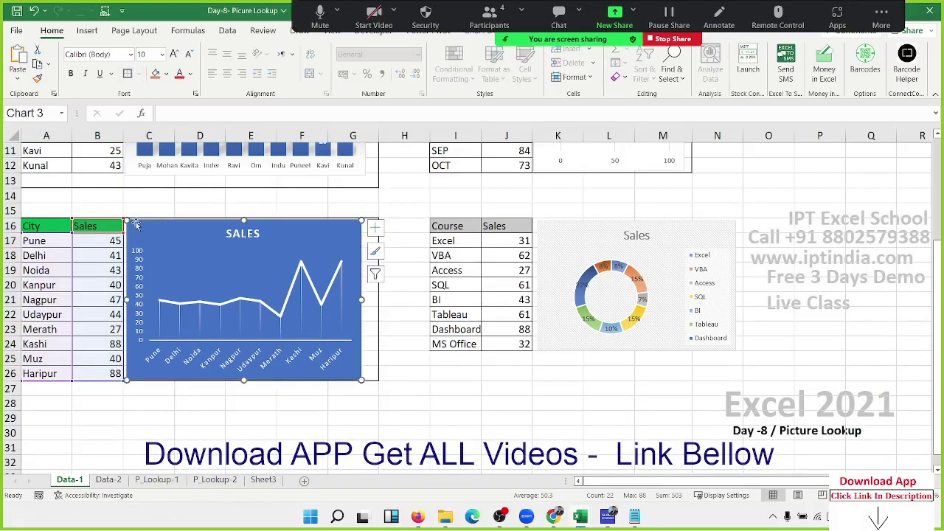
pyautogui.moveTo(127, 224); pyautogui.dragTo(130, 227)
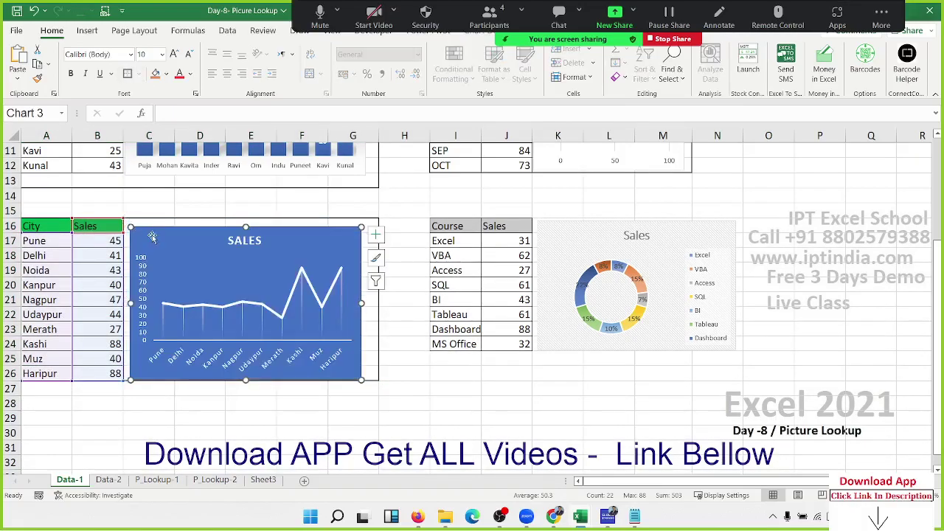
pyautogui.click(412, 336)
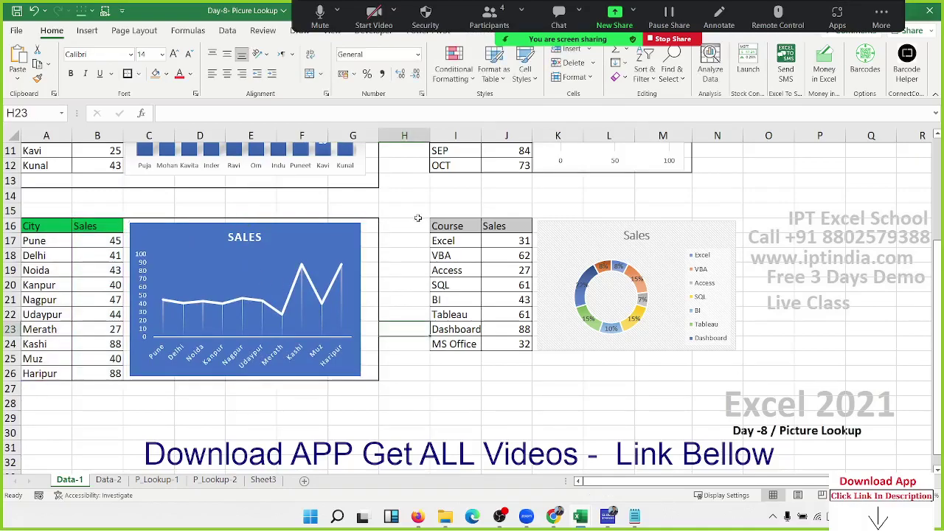
pyautogui.moveTo(447, 225)
pyautogui.mouseDown()
pyautogui.moveTo(722, 370)
pyautogui.moveTo(729, 345)
pyautogui.mouseUp()
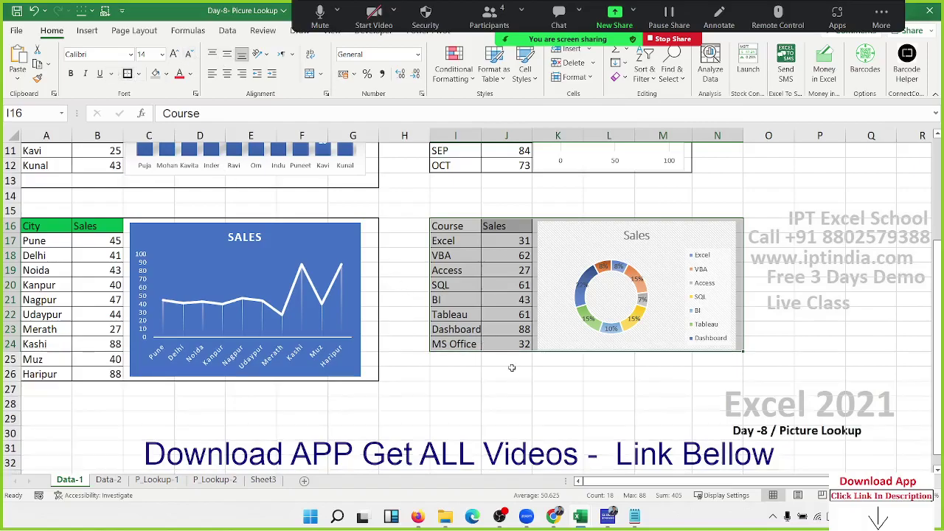
pyautogui.click(555, 373)
pyautogui.scroll(3, 288, 291)
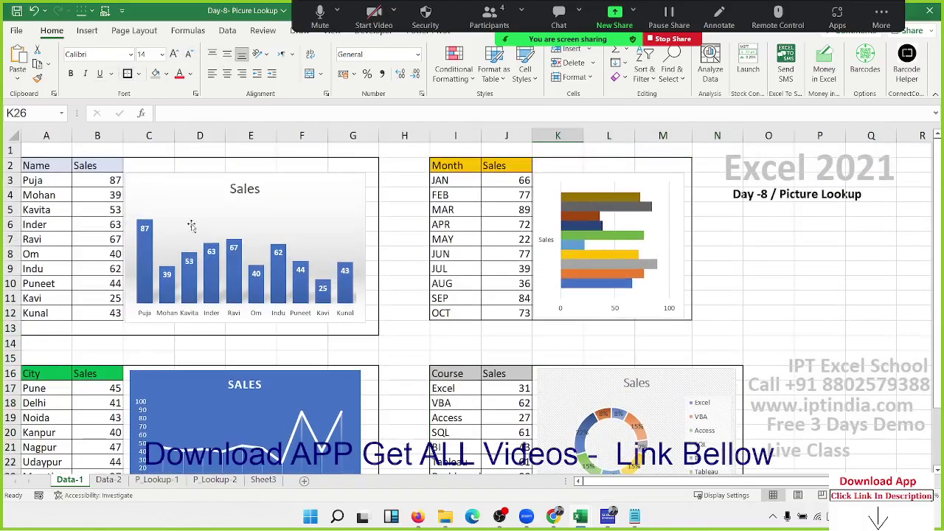
# Step: Hide gridlines on the P_Lookup-1 sheet and select cells B3:C3
pyautogui.click(144, 31)
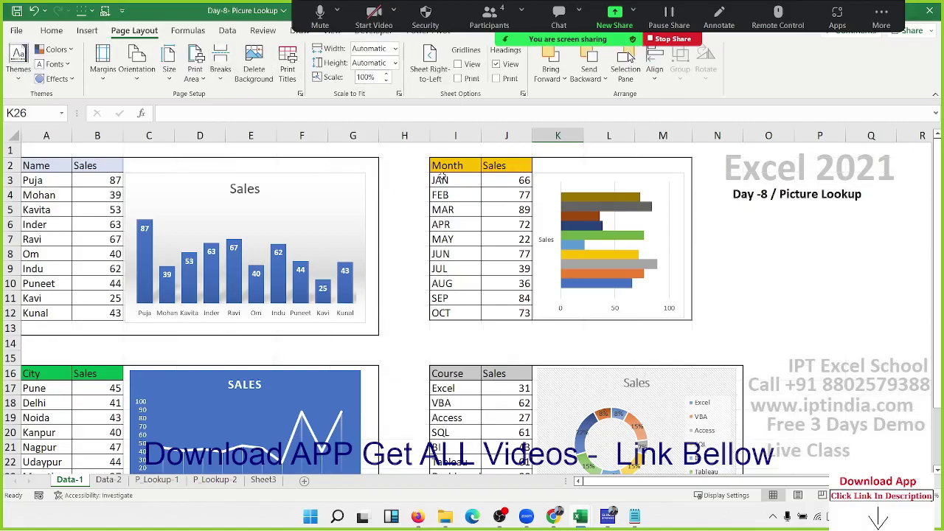
pyautogui.click(406, 221)
pyautogui.scroll(-3, 405, 224)
pyautogui.scroll(3, 404, 223)
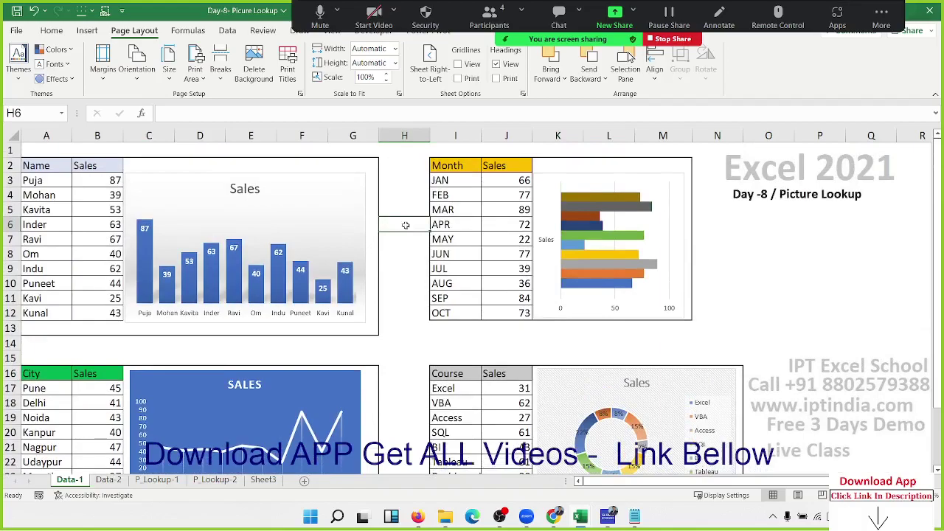
pyautogui.click(157, 481)
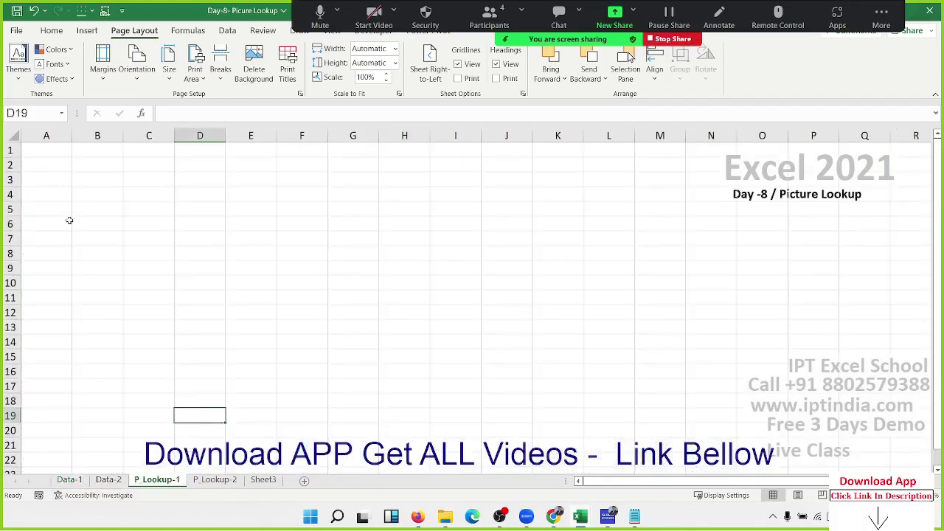
pyautogui.click(76, 180)
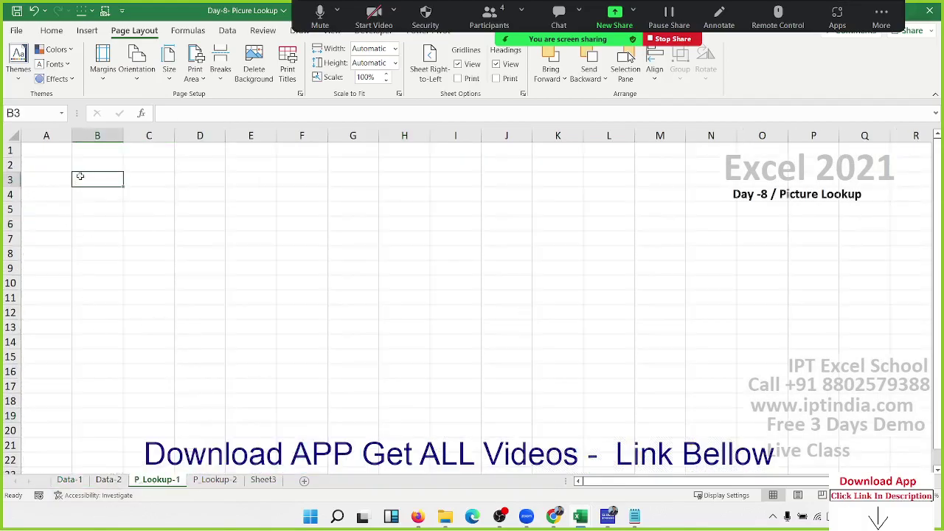
pyautogui.click(458, 64)
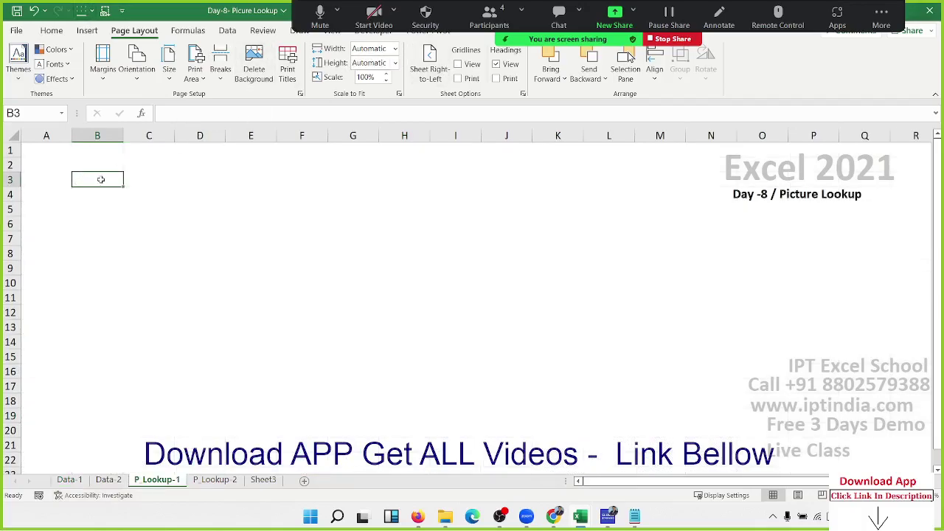
pyautogui.moveTo(101, 179); pyautogui.dragTo(143, 179)
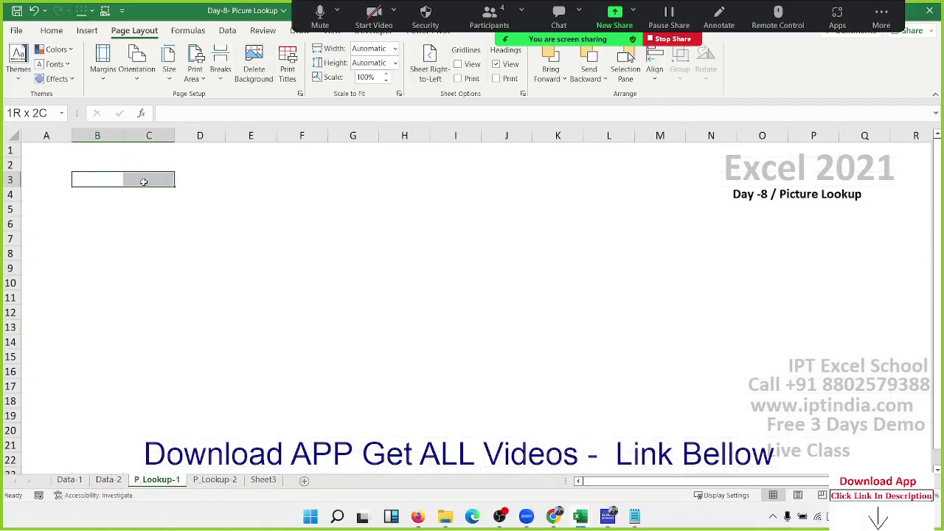
pyautogui.click(51, 30)
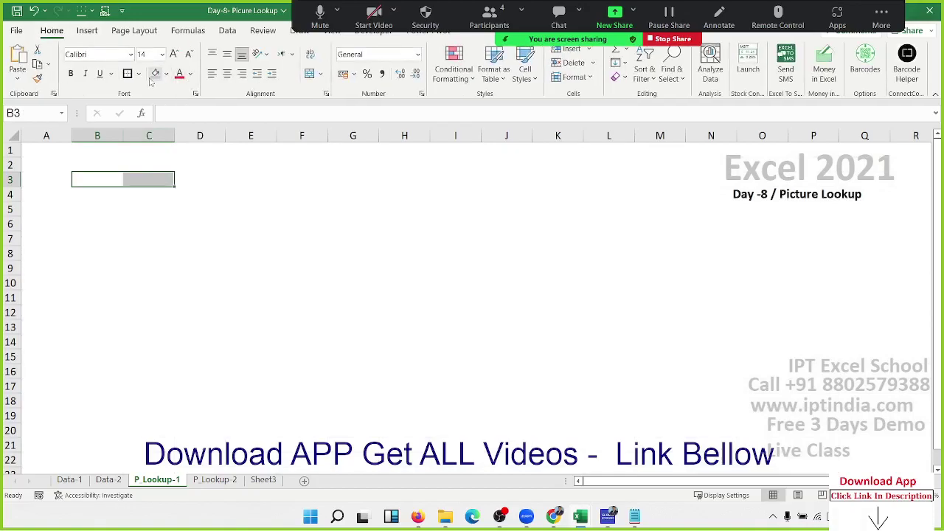
# Step: Fill B3:C3 grey and enter the label Select in B3
pyautogui.click(155, 73)
pyautogui.click(109, 226)
pyautogui.click(93, 183)
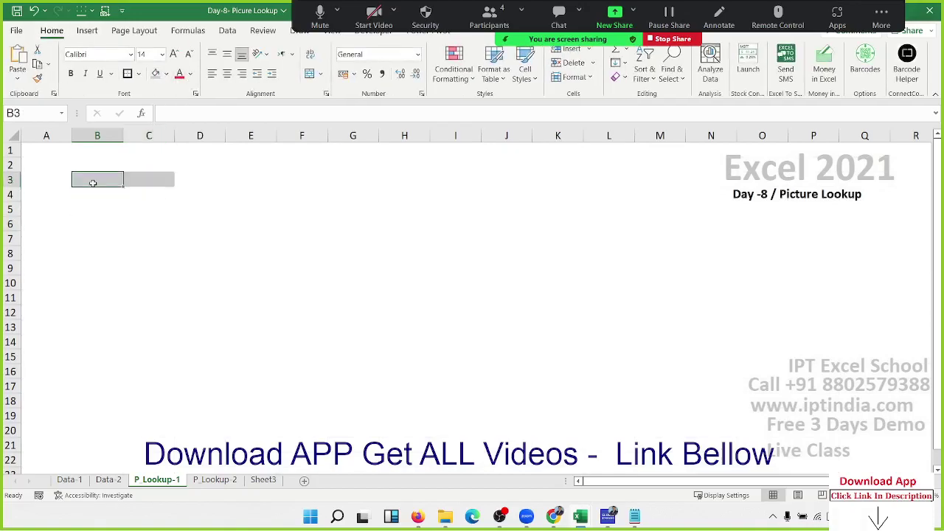
pyautogui.write('Selecrt')
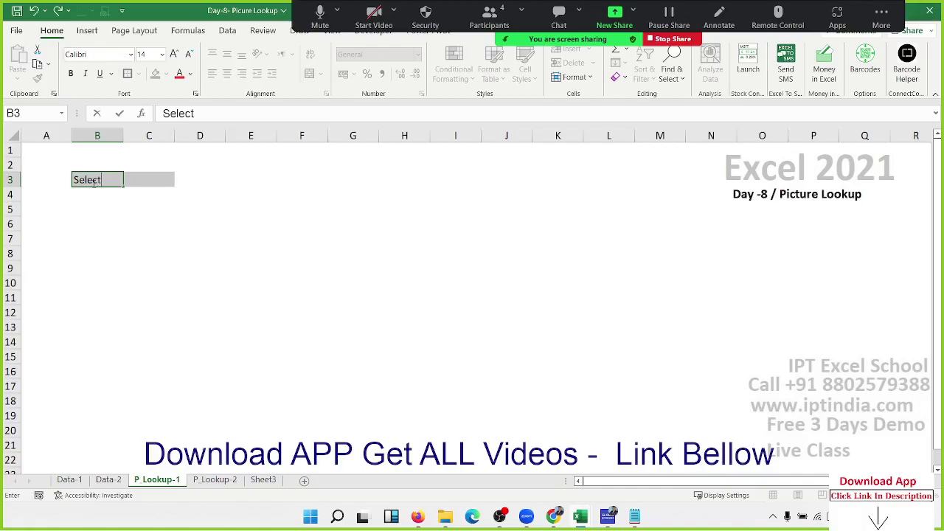
pyautogui.press('Tab')
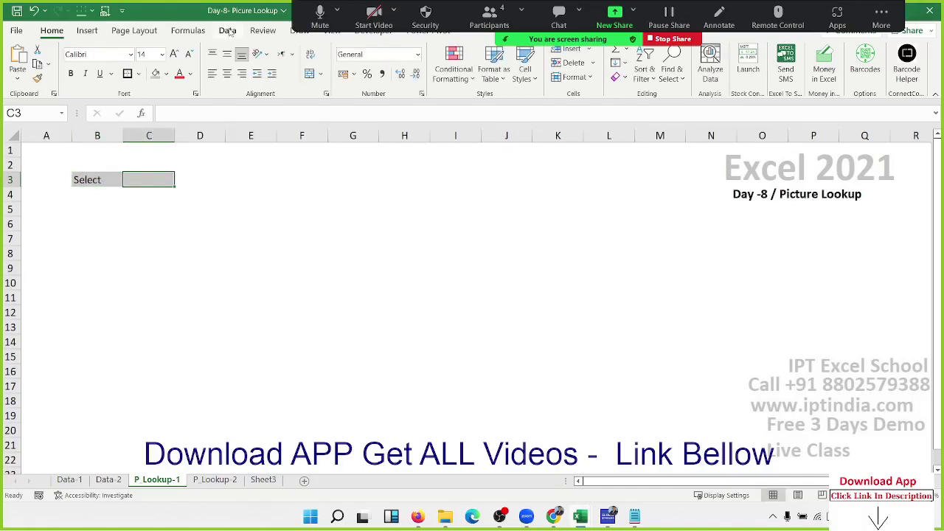
# Step: Make C3 a validation list of SO, City, Month, Course and choose SO
pyautogui.click(228, 31)
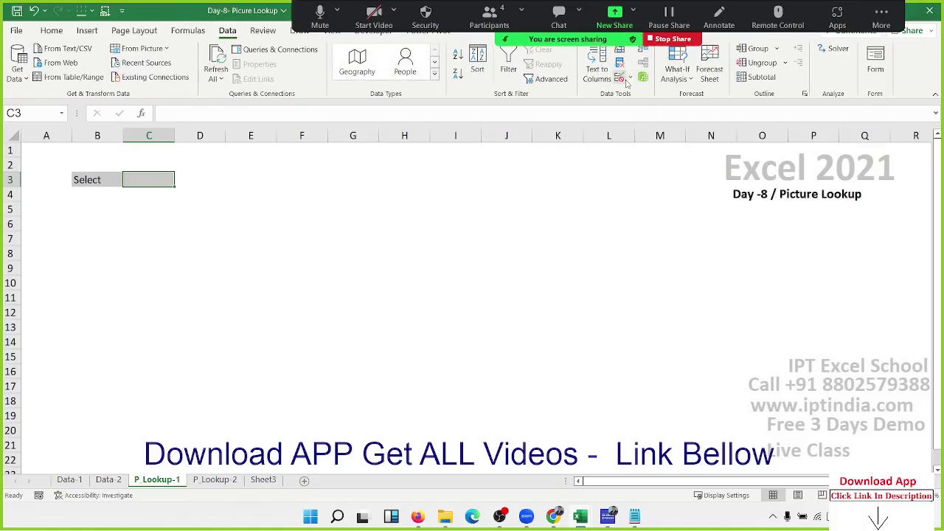
pyautogui.click(622, 80)
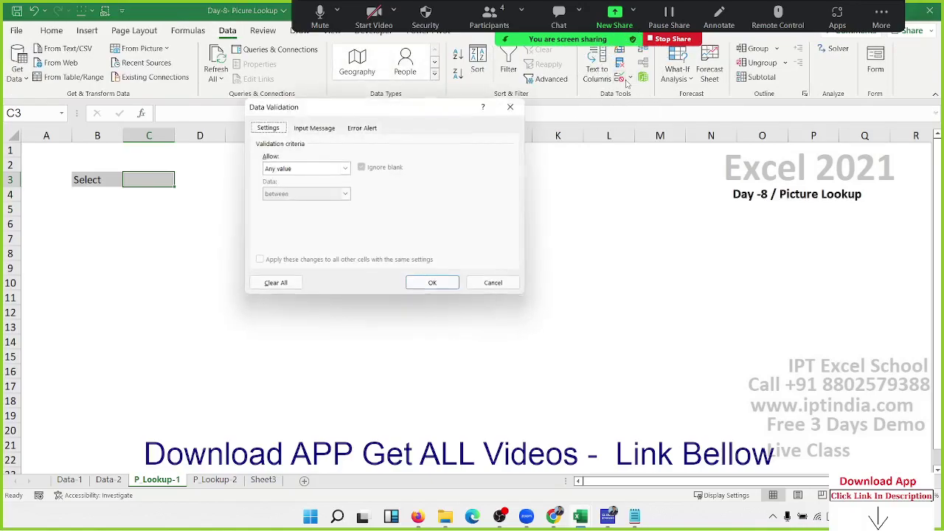
pyautogui.click(274, 169)
pyautogui.click(273, 205)
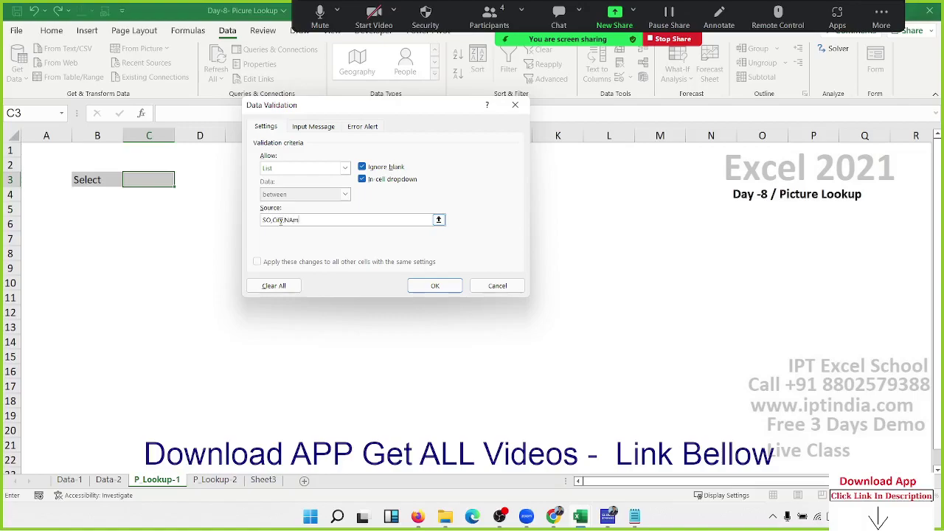
pyautogui.write(',Month,Course')
pyautogui.click(456, 289)
pyautogui.click(180, 182)
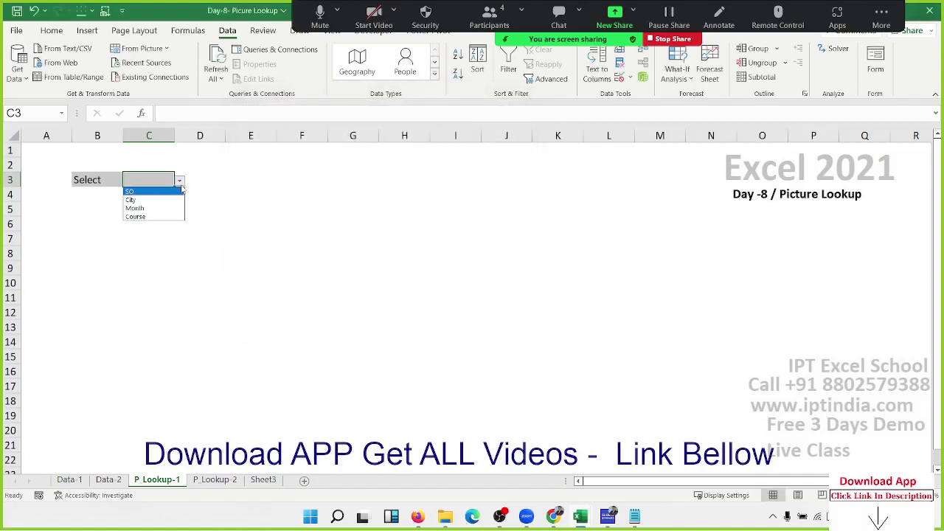
pyautogui.click(166, 193)
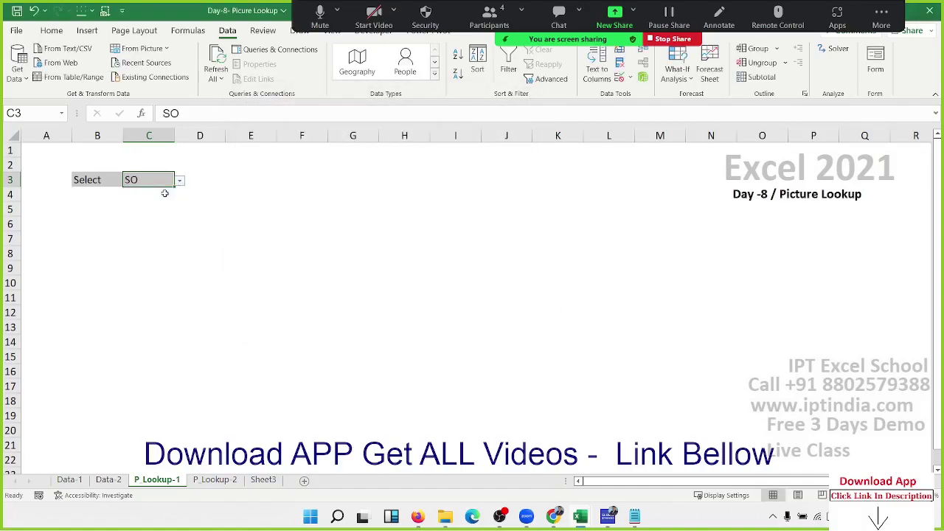
# Step: On Data-1, retitle the Sales column chart to 'Sales by SO'
pyautogui.click(80, 481)
pyautogui.click(236, 194)
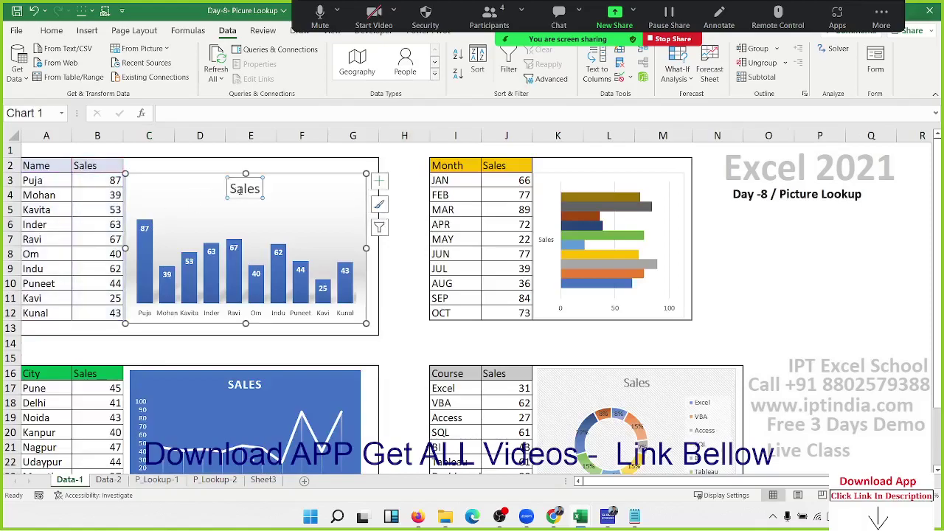
pyautogui.click(239, 193)
pyautogui.click(239, 190)
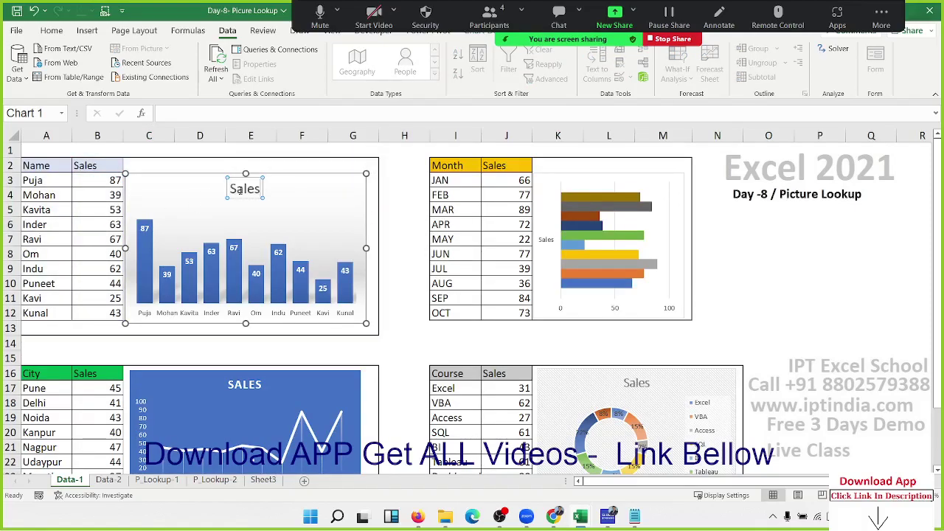
pyautogui.write(' by')
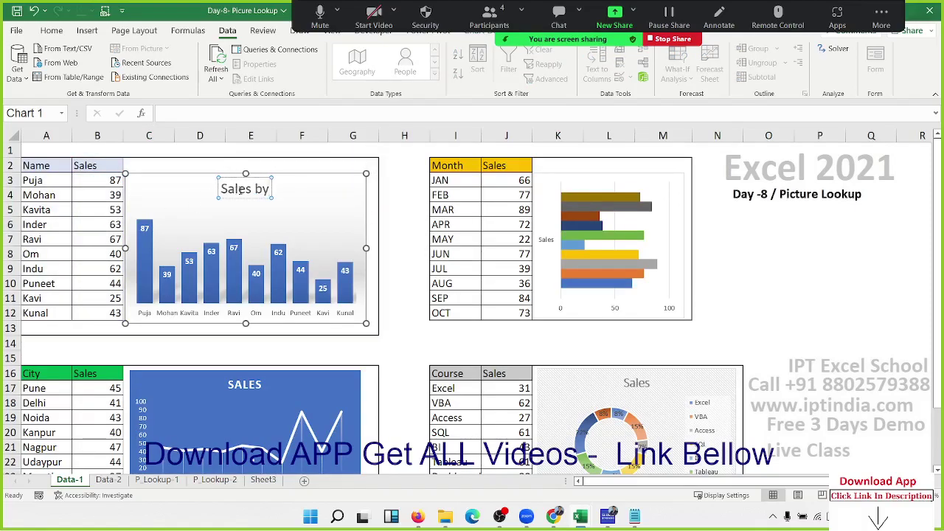
pyautogui.write(' SO')
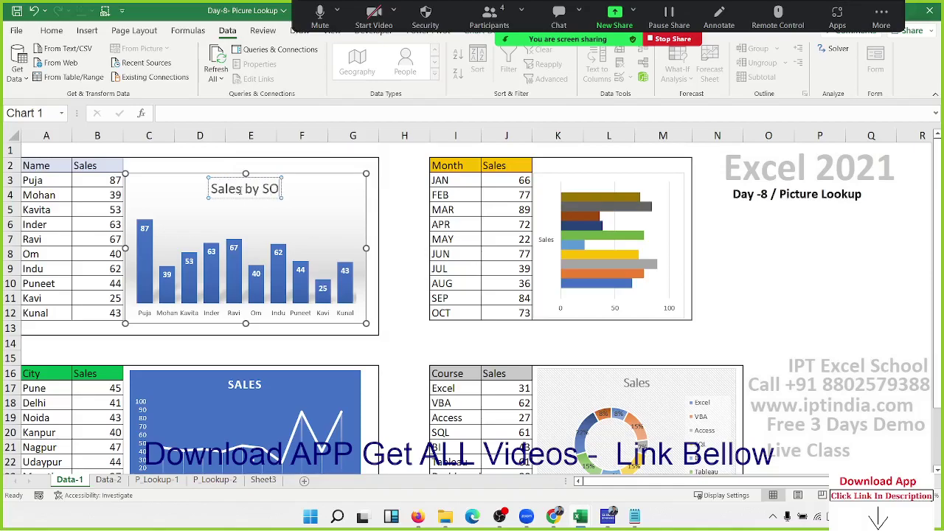
pyautogui.click(578, 184)
pyautogui.click(578, 185)
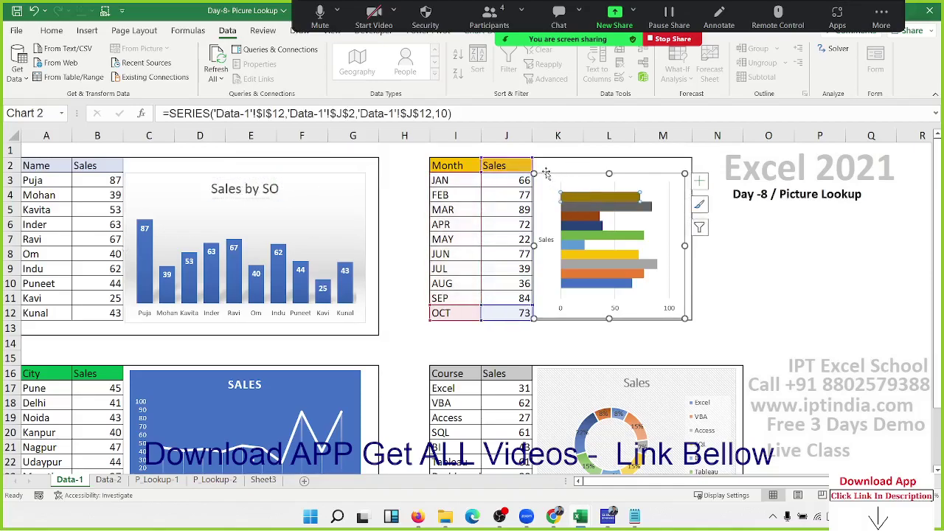
pyautogui.click(571, 165)
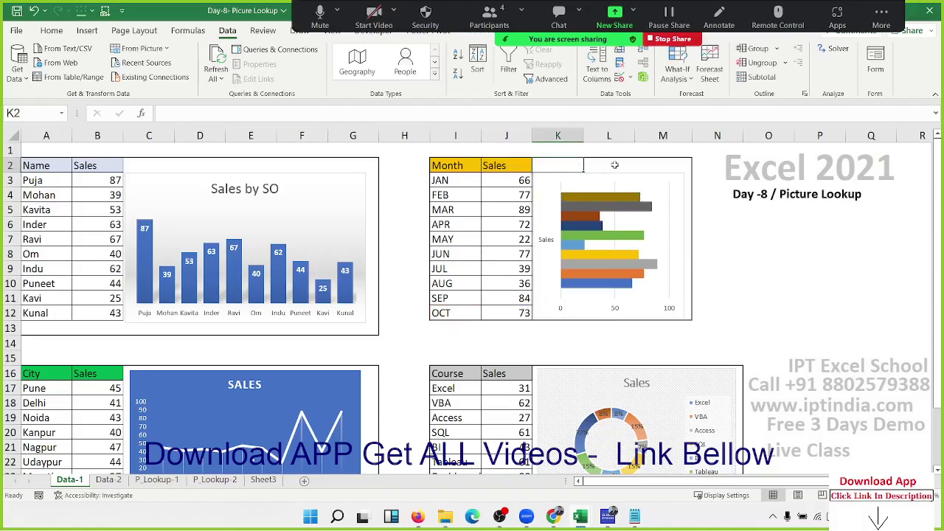
pyautogui.moveTo(615, 166); pyautogui.dragTo(679, 165)
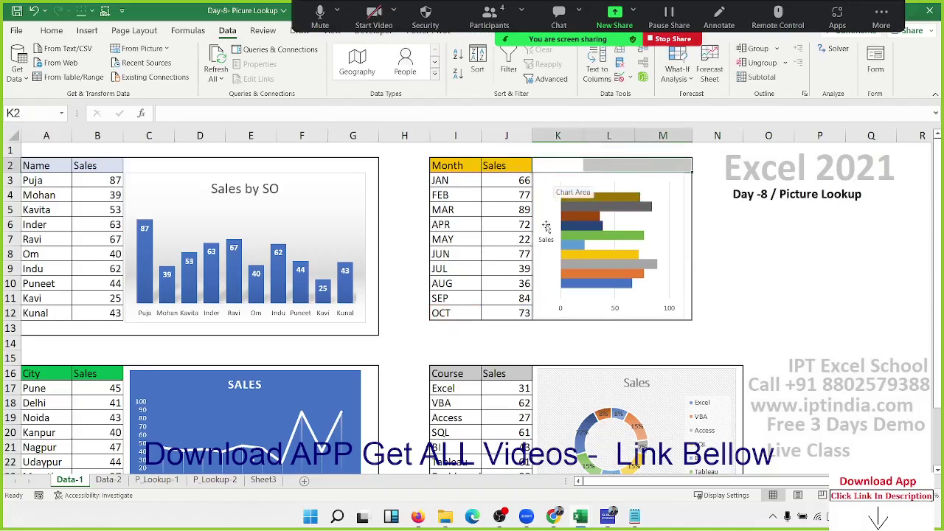
# Step: Retitle the City line chart to 'SALES BY CITY'
pyautogui.click(241, 384)
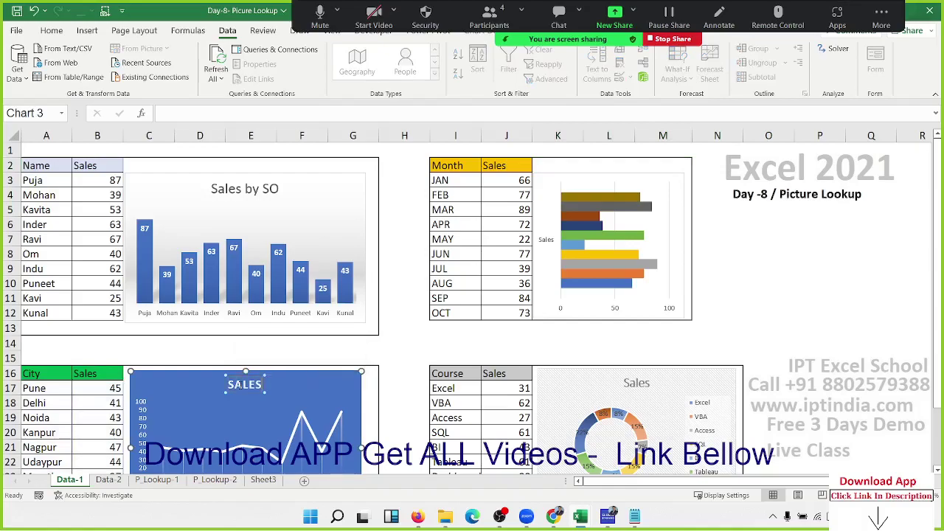
pyautogui.write('BY C')
pyautogui.write('ITY')
pyautogui.click(345, 357)
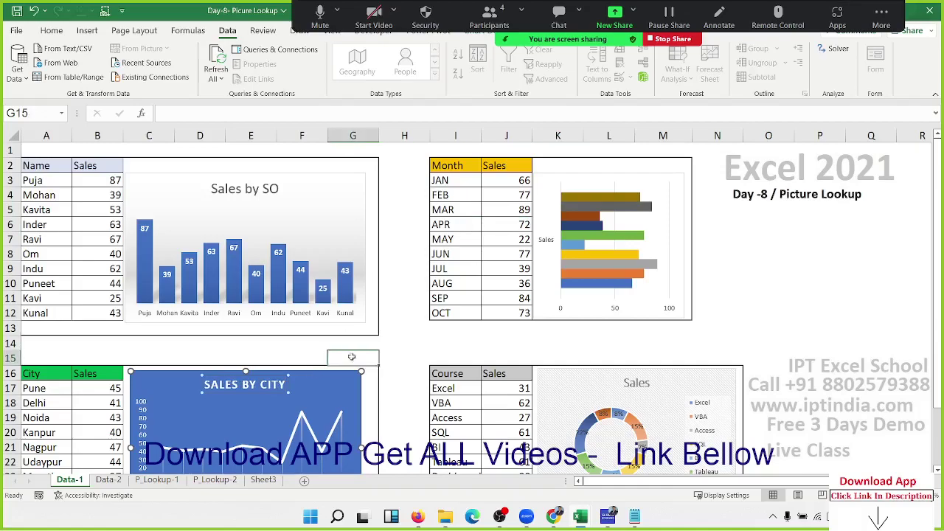
pyautogui.click(484, 377)
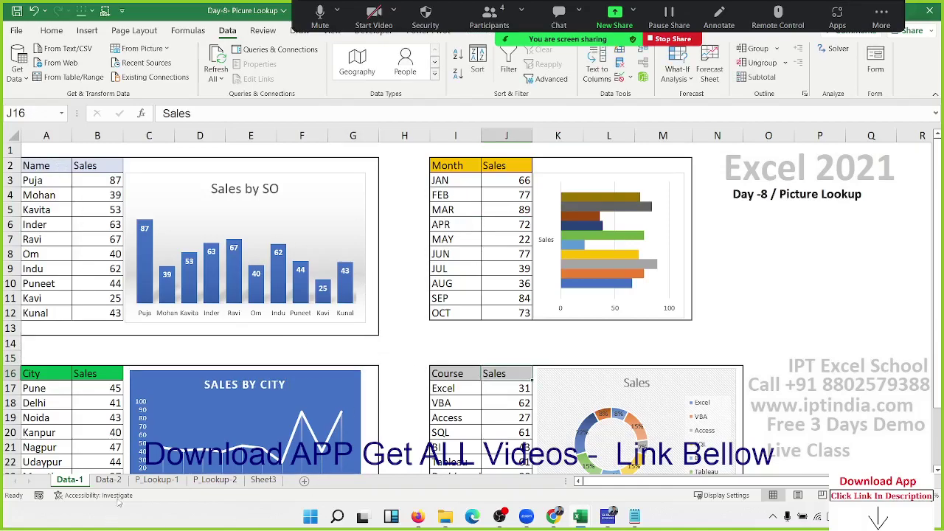
# Step: Set the C3 drop-down on P_Lookup-1 to City, then return to Data-1
pyautogui.click(155, 480)
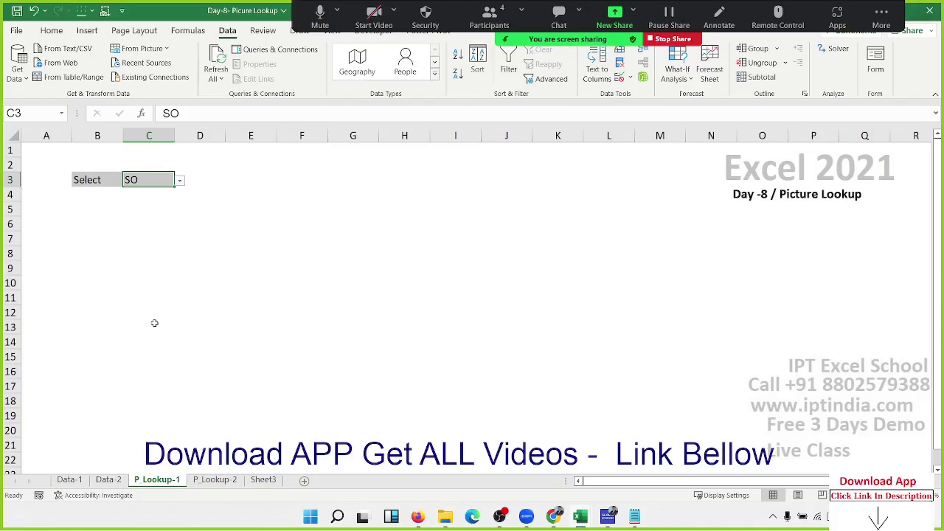
pyautogui.click(179, 181)
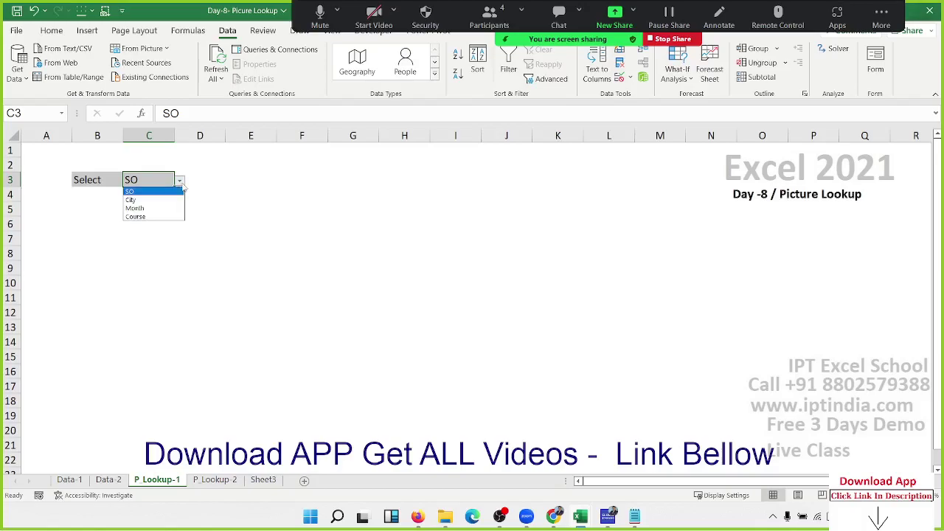
pyautogui.click(158, 195)
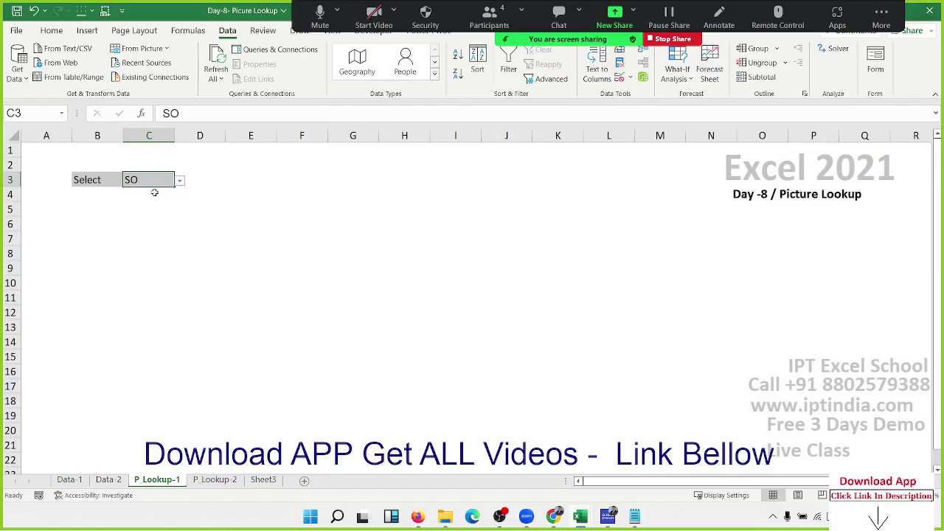
pyautogui.click(69, 480)
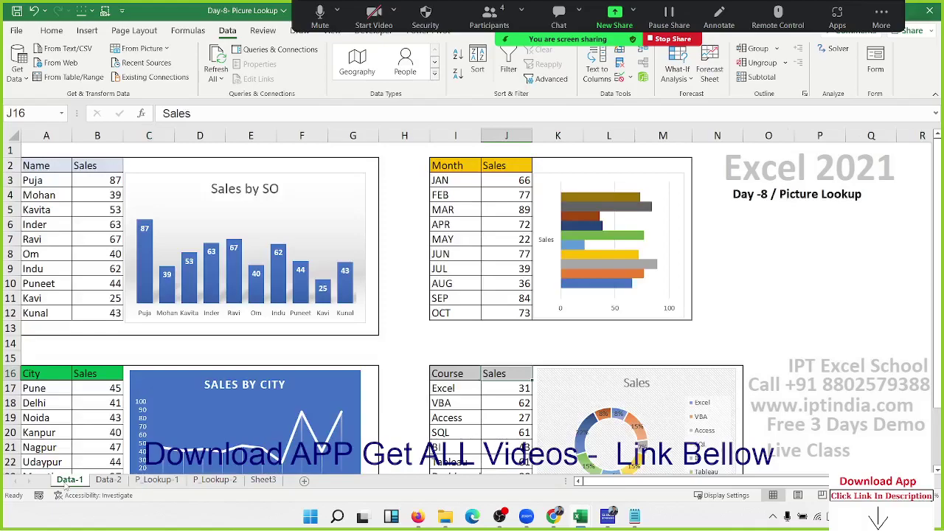
# Step: Copy Data-1's A2:G13 and paste it into P_Lookup-1 cell B7 as a Linked Picture
pyautogui.moveTo(38, 167); pyautogui.dragTo(324, 332)
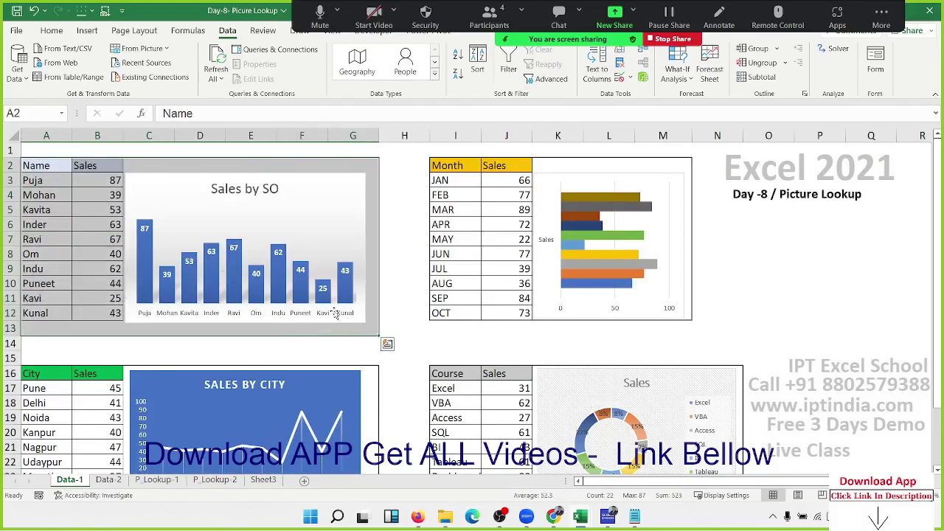
pyautogui.hotkey('ctrl', 'c')
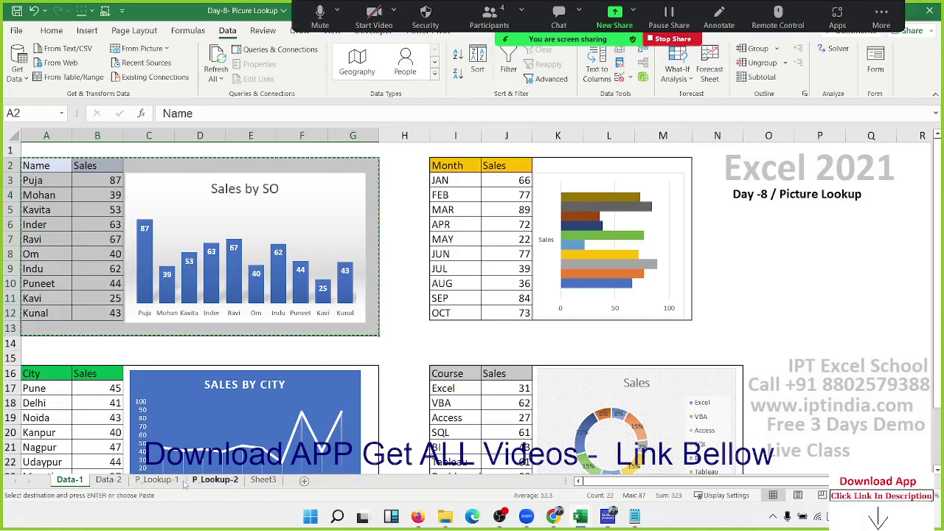
pyautogui.click(166, 481)
pyautogui.click(84, 241)
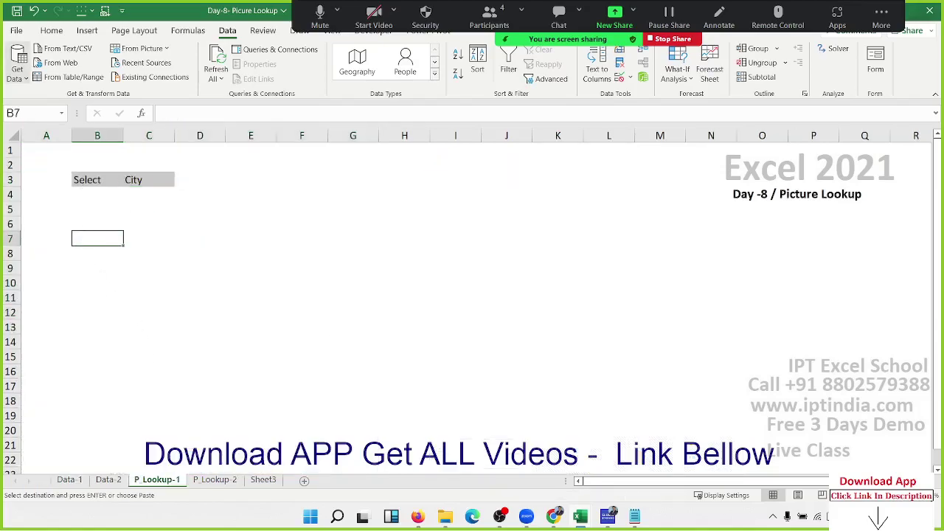
pyautogui.click(52, 31)
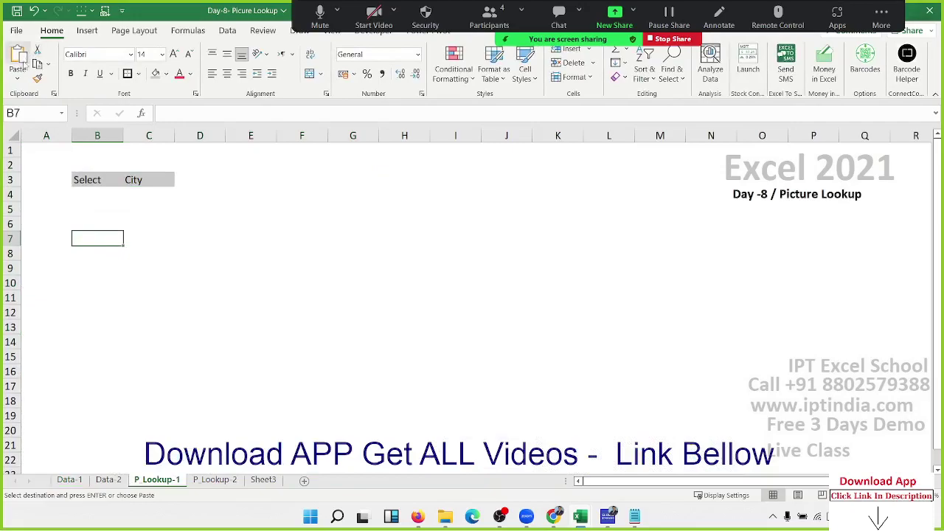
pyautogui.click(18, 74)
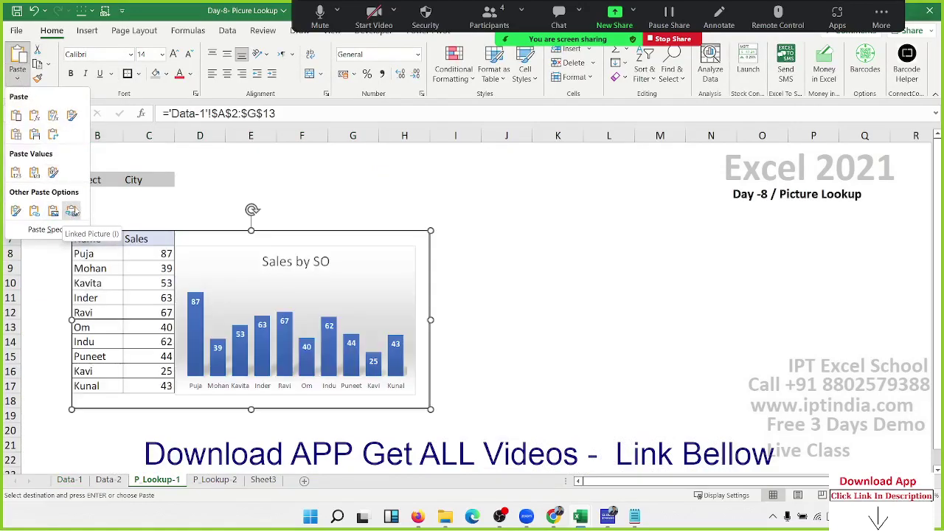
pyautogui.click(72, 211)
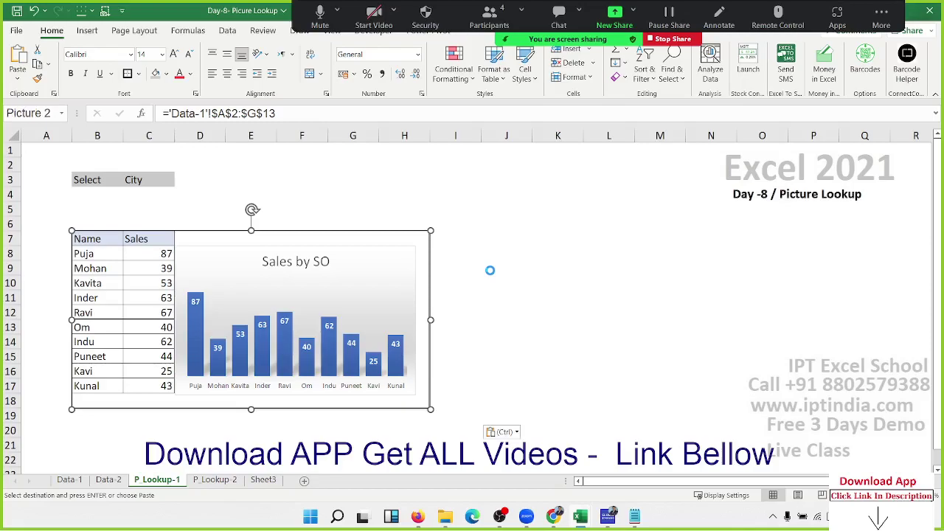
# Step: Inspect the linked picture's source reference without changing it, then return to Data-1
pyautogui.click(490, 270)
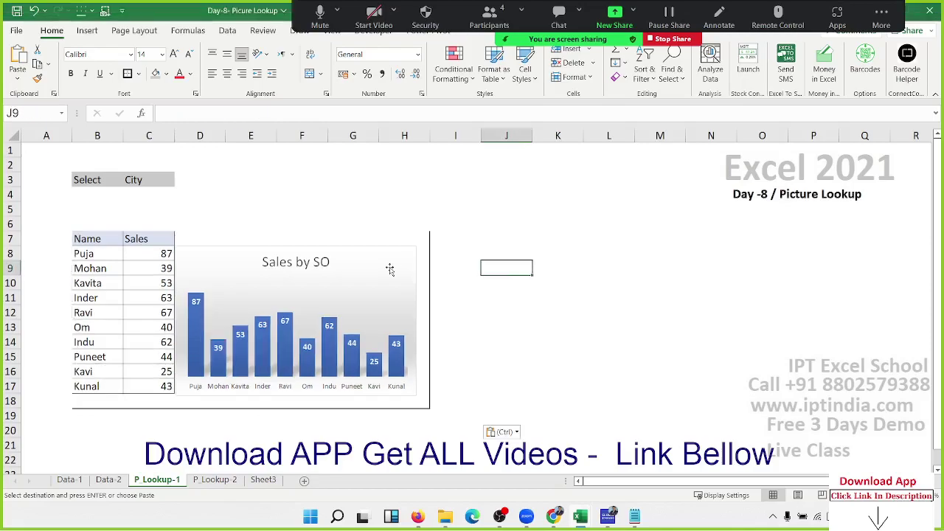
pyautogui.click(390, 267)
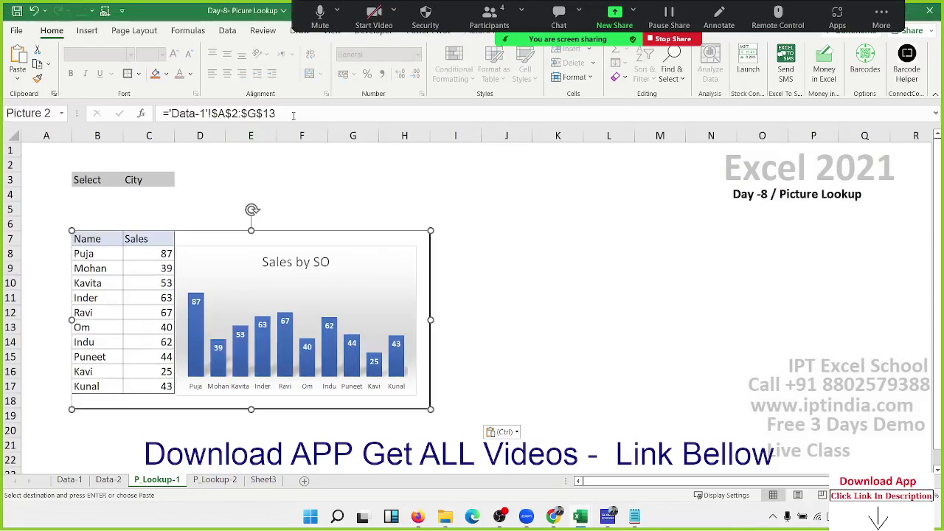
pyautogui.click(489, 318)
pyautogui.click(366, 274)
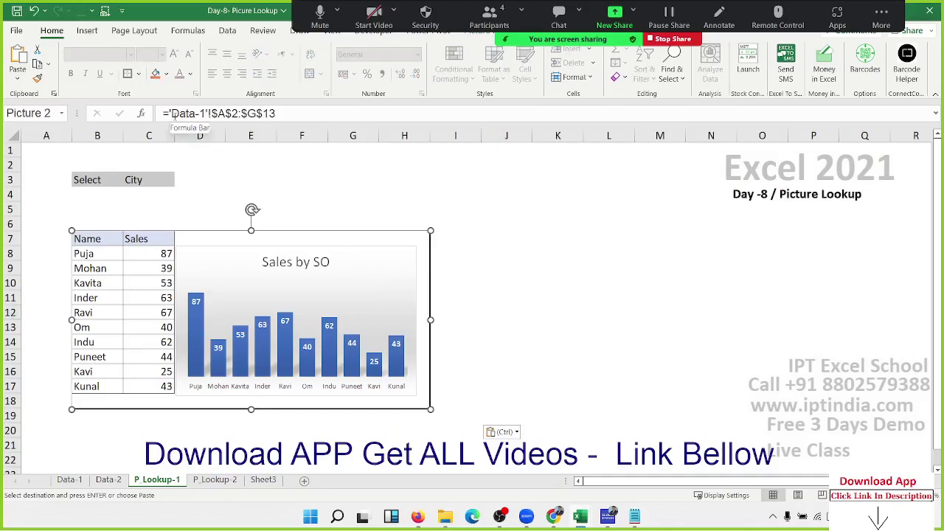
pyautogui.moveTo(170, 113); pyautogui.dragTo(276, 113)
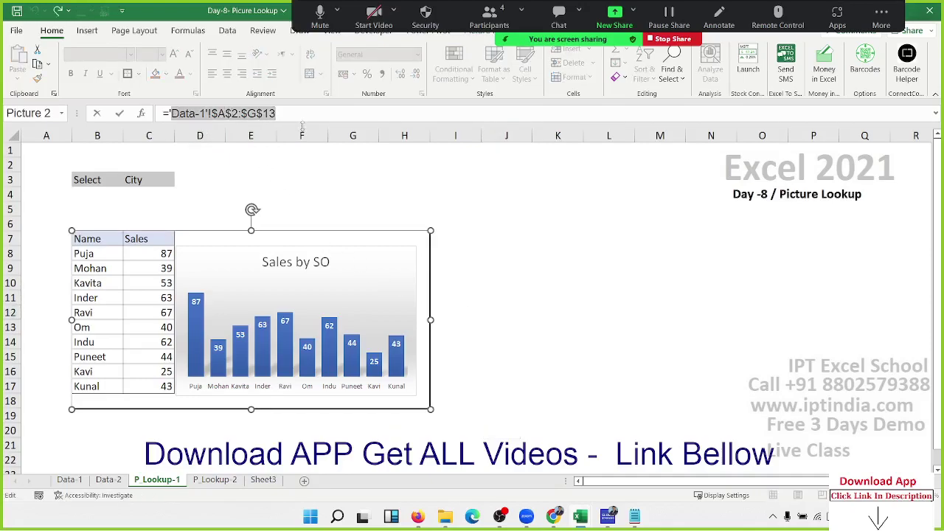
pyautogui.press('Escape')
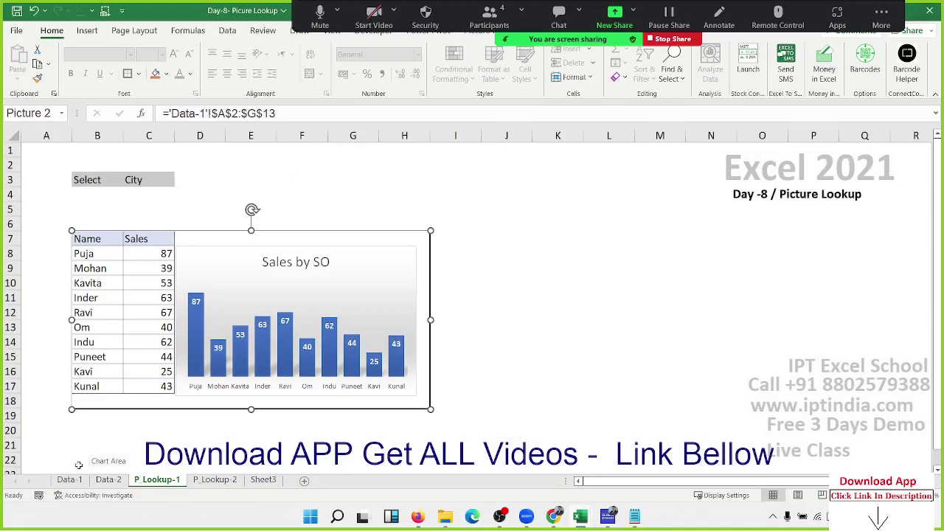
pyautogui.click(71, 480)
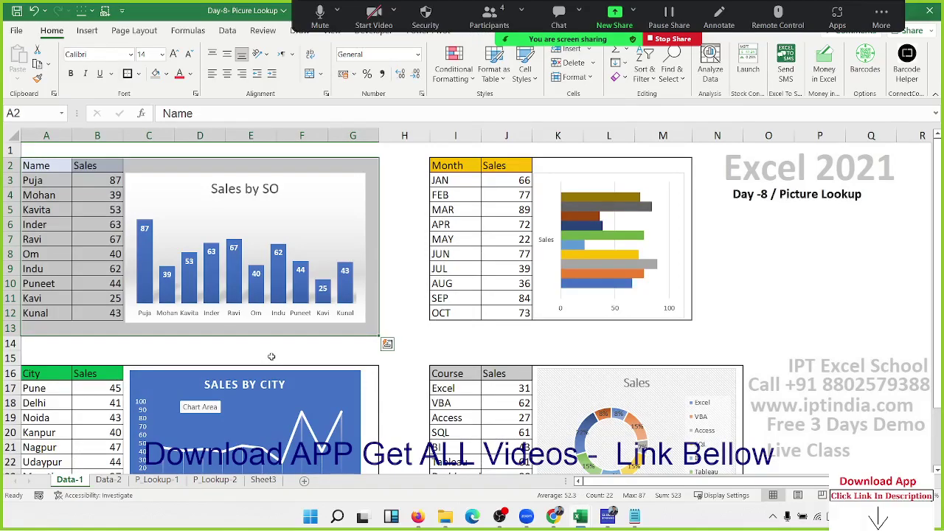
# Step: Define the names SO and Month, the latter for the Month/Sales table I2:M12
pyautogui.click(186, 31)
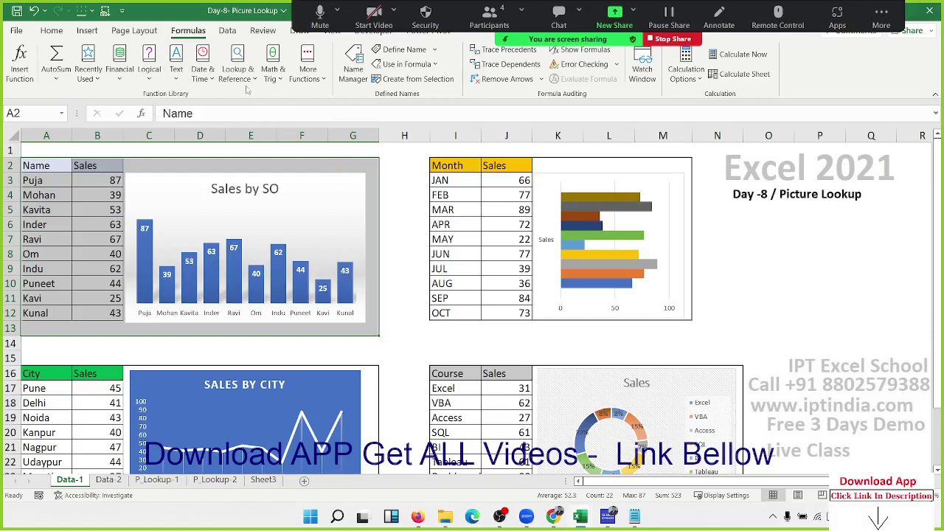
pyautogui.click(404, 50)
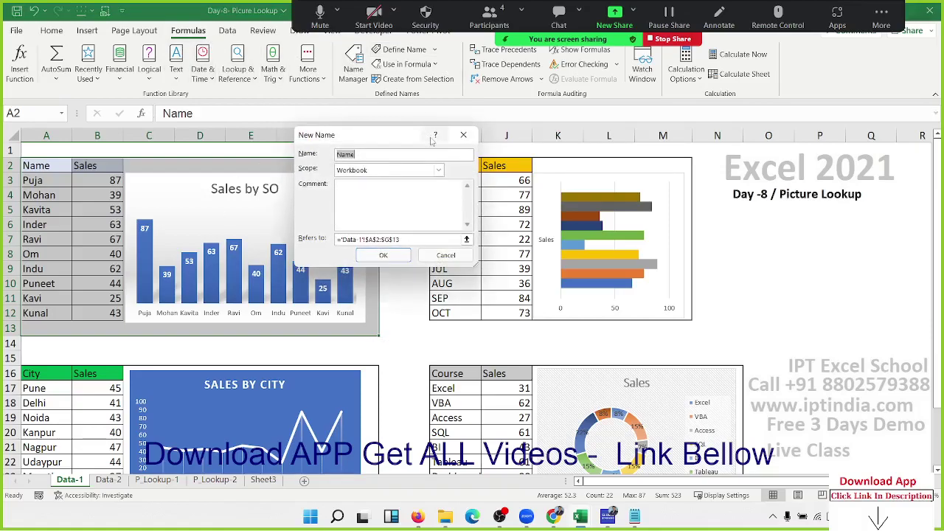
pyautogui.write('SO')
pyautogui.click(382, 255)
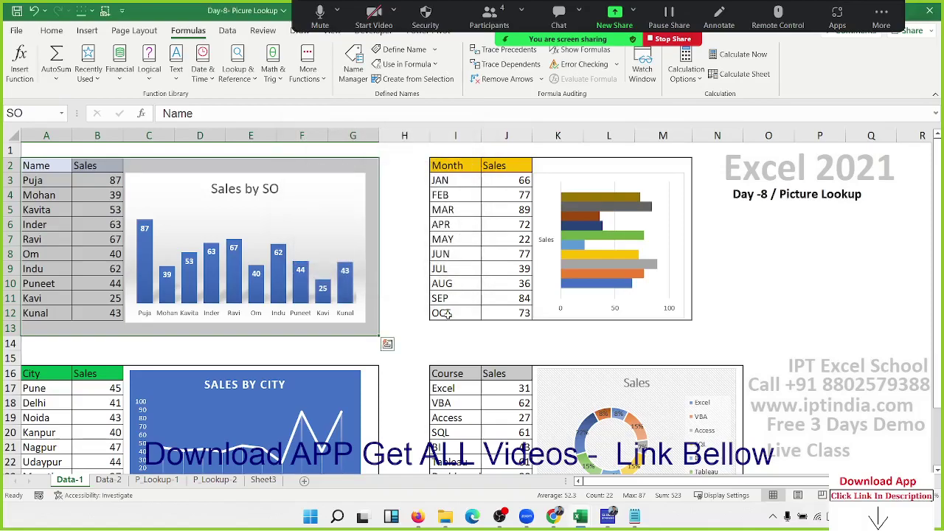
pyautogui.moveTo(446, 314); pyautogui.dragTo(685, 162)
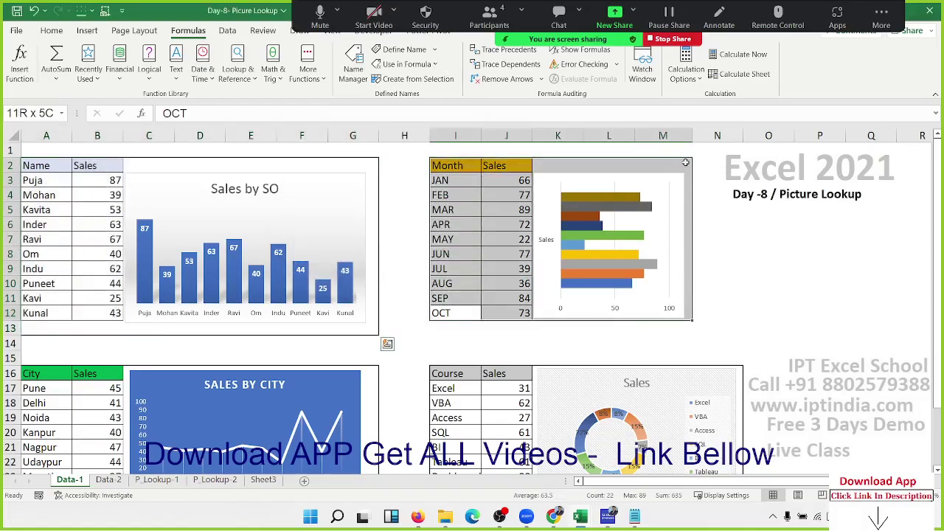
pyautogui.click(391, 50)
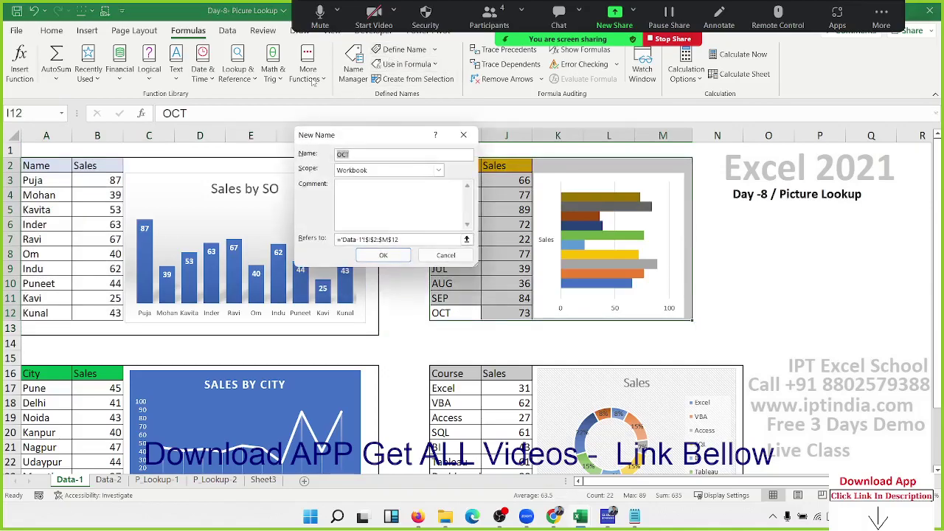
pyautogui.write('Month')
pyautogui.click(383, 255)
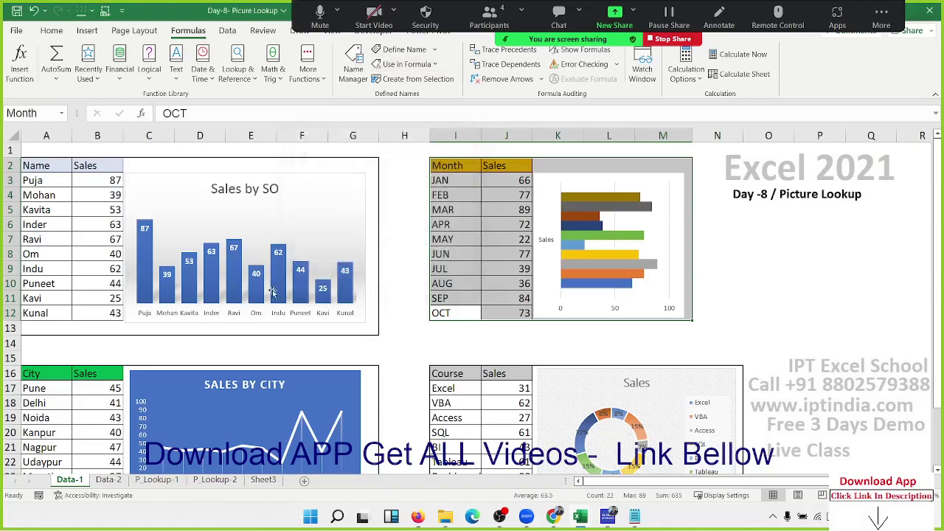
# Step: Name the City table A16:G26 'City' and the Course table I16:N24 'Course'
pyautogui.click(51, 370)
pyautogui.scroll(-3, 59, 369)
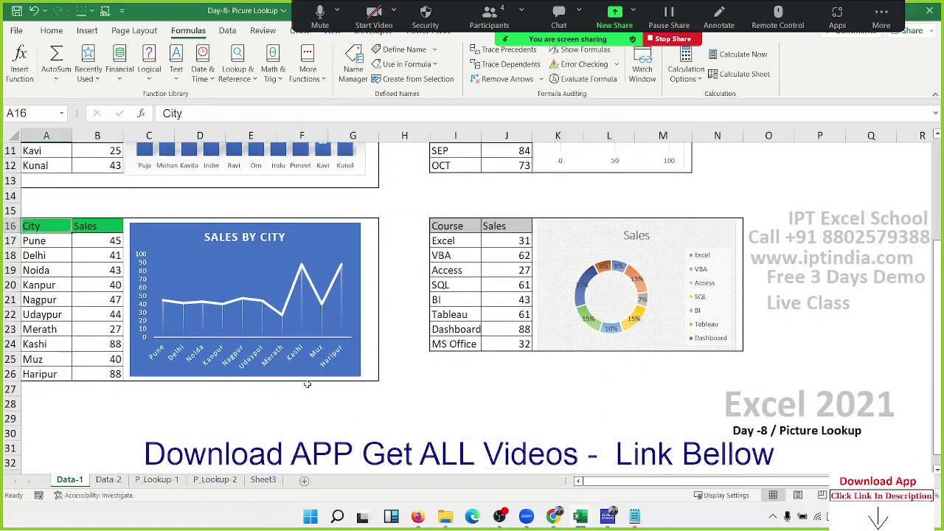
pyautogui.keyDown('shift'); pyautogui.click(376, 380); pyautogui.keyUp('shift')
pyautogui.scroll(3, 385, 344)
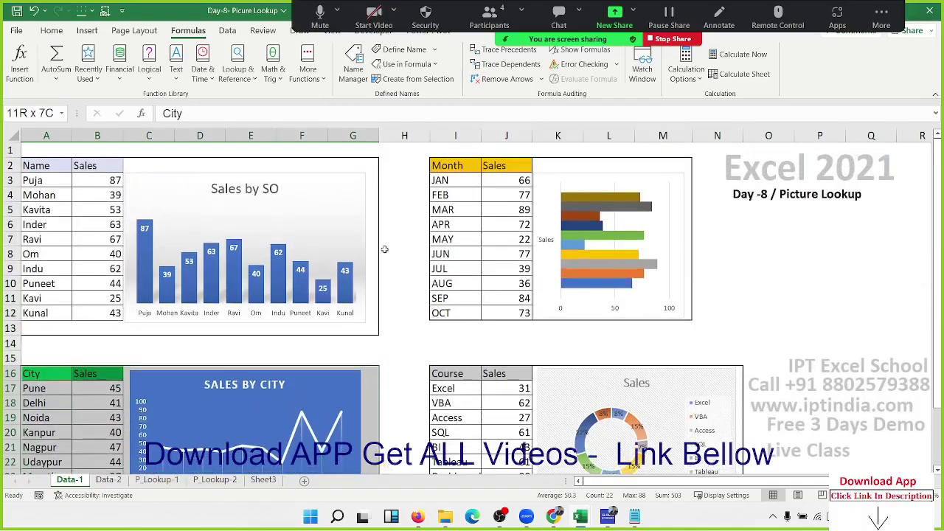
pyautogui.click(399, 49)
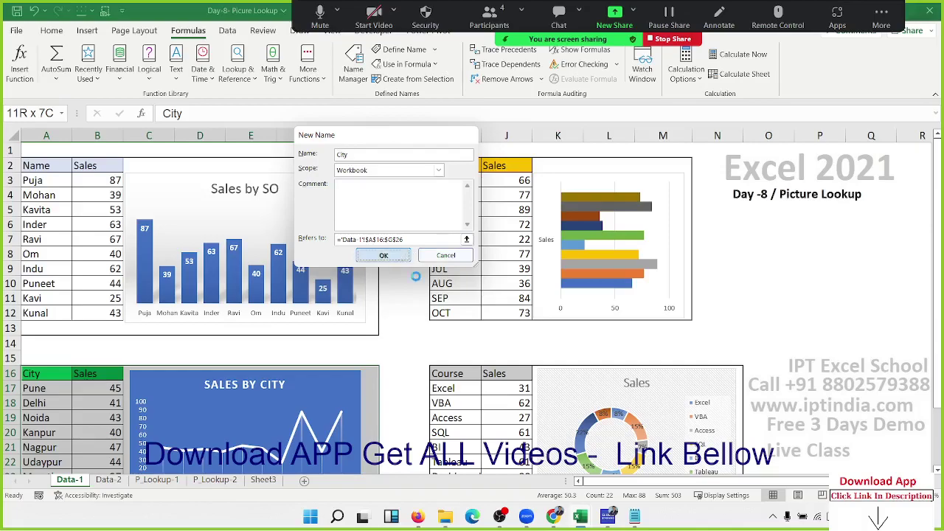
pyautogui.click(383, 254)
pyautogui.click(458, 376)
pyautogui.scroll(-3, 479, 372)
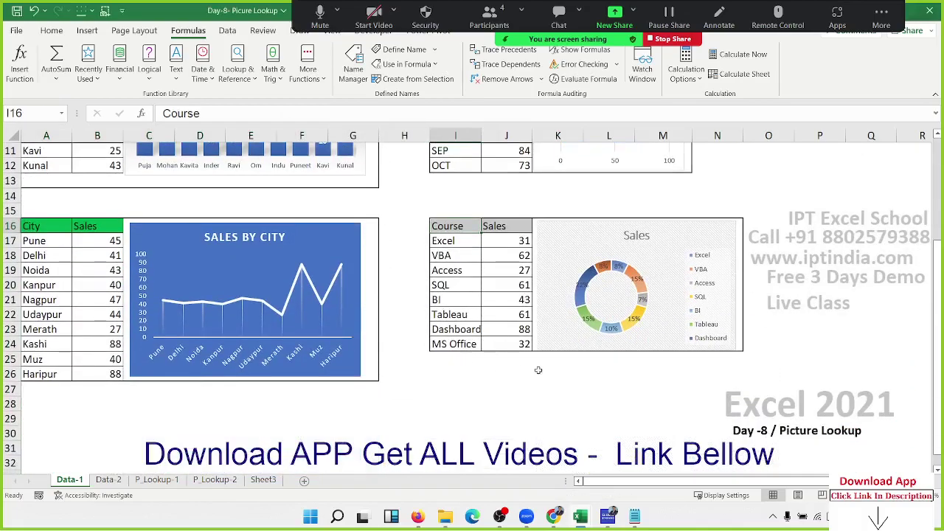
pyautogui.keyDown('shift'); pyautogui.click(739, 347); pyautogui.keyUp('shift')
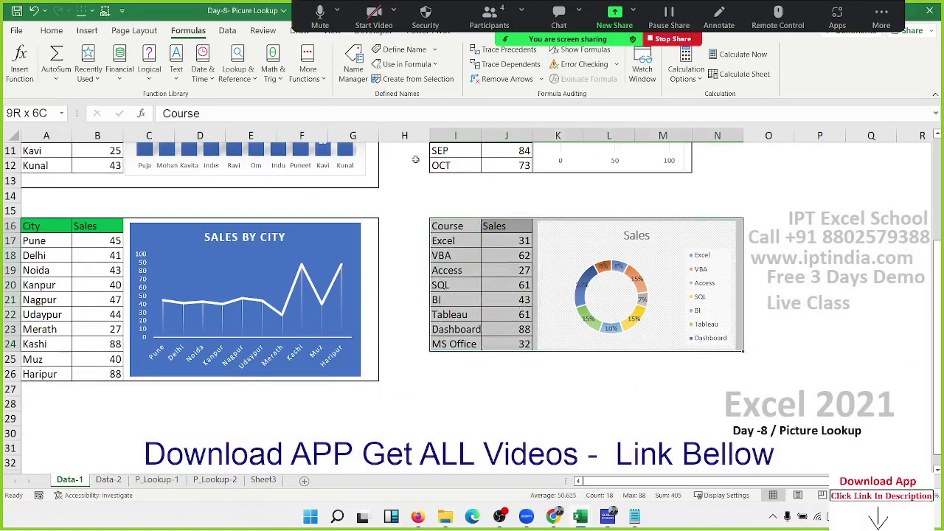
pyautogui.click(402, 49)
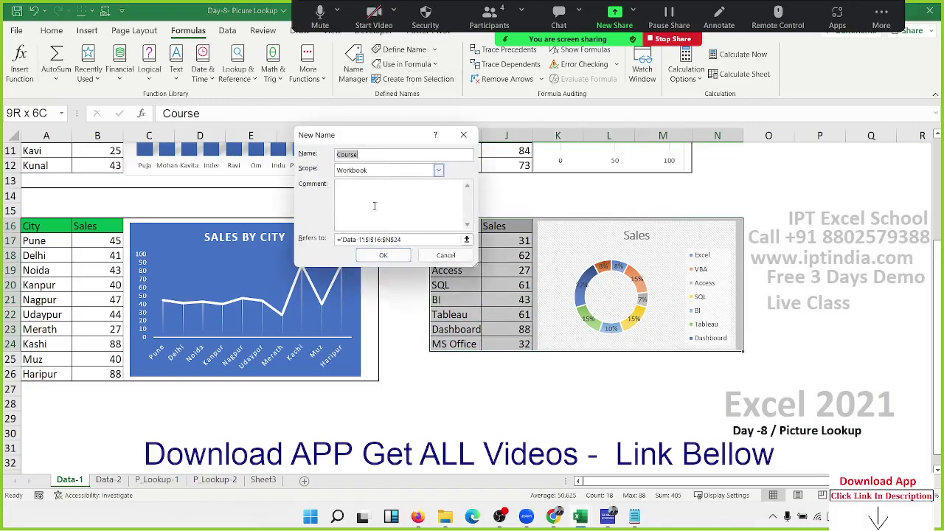
pyautogui.click(370, 251)
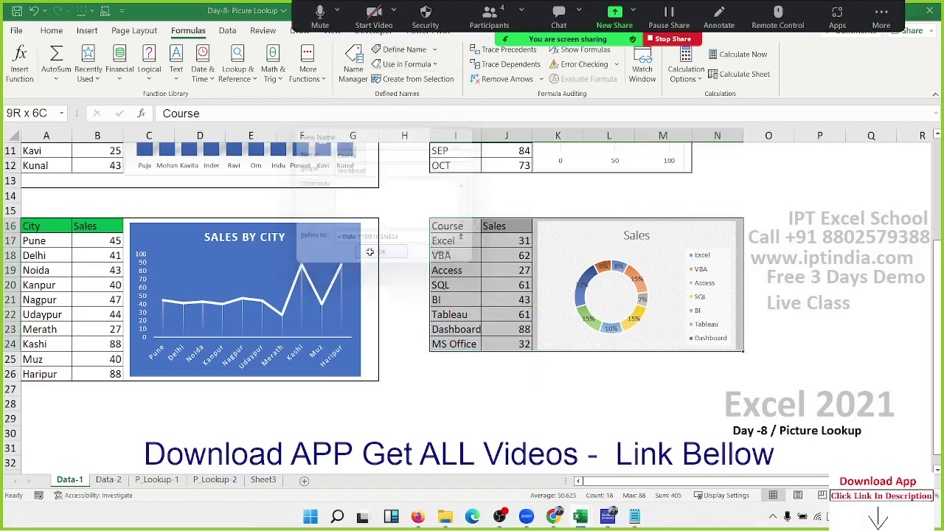
pyautogui.click(158, 480)
# Step: Change the linked picture's reference to the City name, fixing the syntax error
pyautogui.click(136, 177)
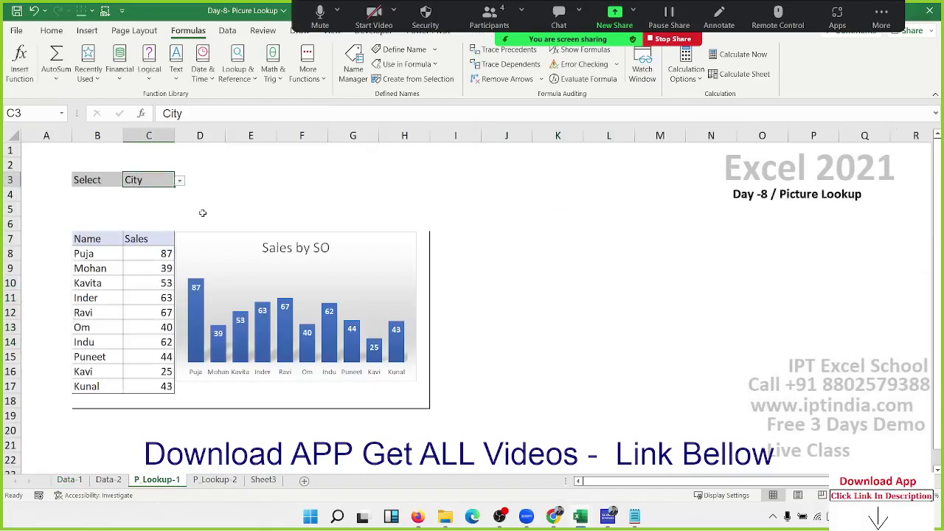
pyautogui.click(196, 243)
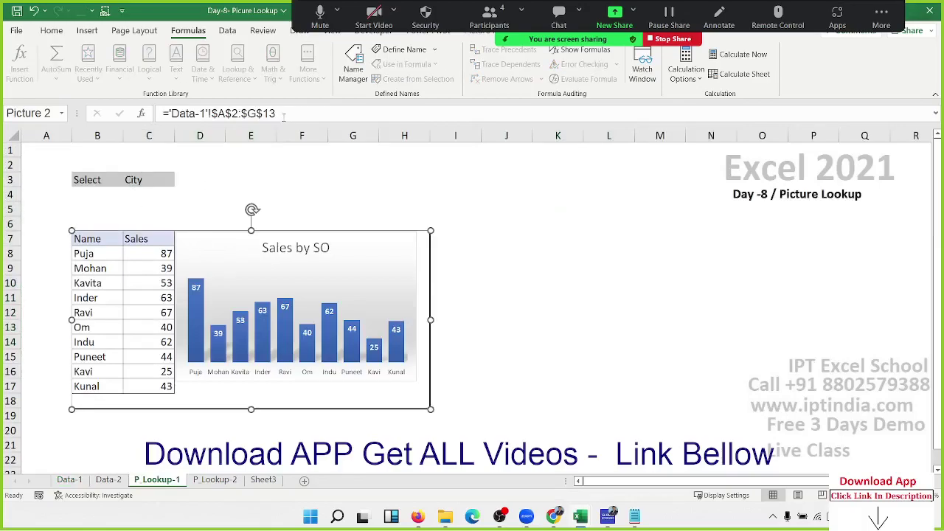
pyautogui.moveTo(228, 113); pyautogui.dragTo(171, 114)
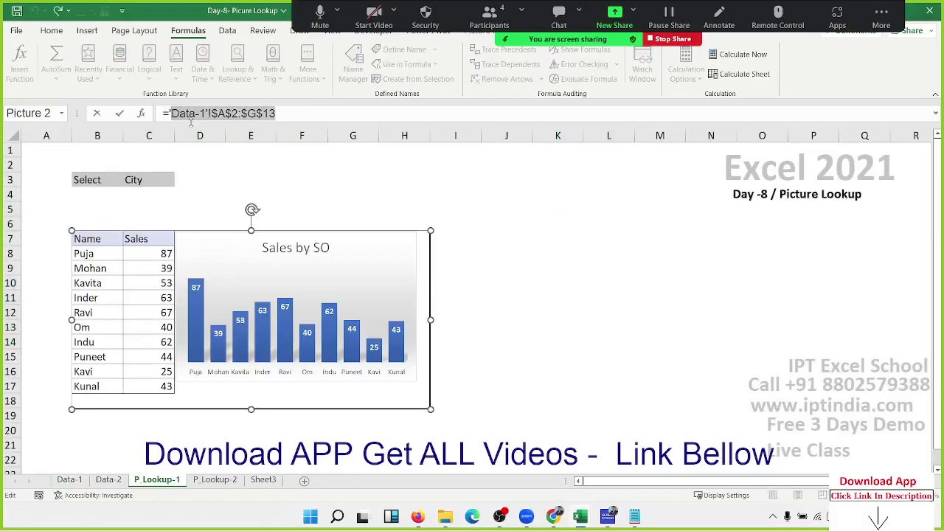
pyautogui.write('city')
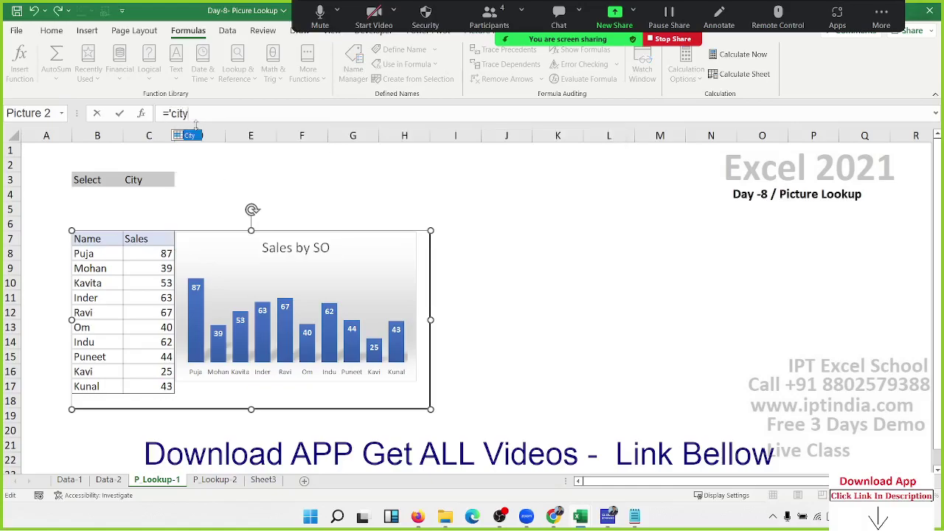
pyautogui.press('Return')
pyautogui.press('Return')
pyautogui.press('BackSpace')
pyautogui.press('Return')
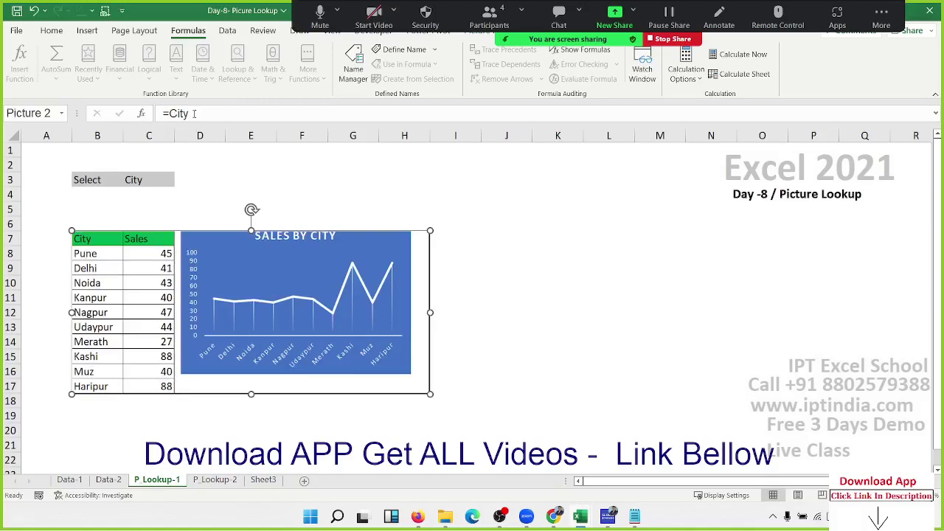
# Step: Relink the picture to =SO, then to =Course, showing the Course table and doughnut chart
pyautogui.click(194, 112)
pyautogui.press('BackSpace')
pyautogui.press('BackSpace')
pyautogui.press('BackSpace')
pyautogui.press('BackSpace')
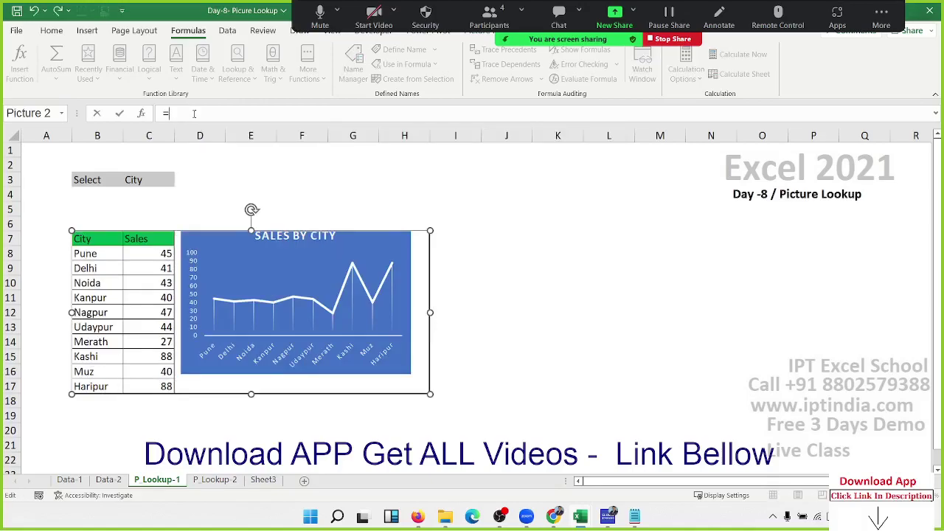
pyautogui.write('so')
pyautogui.press('Return')
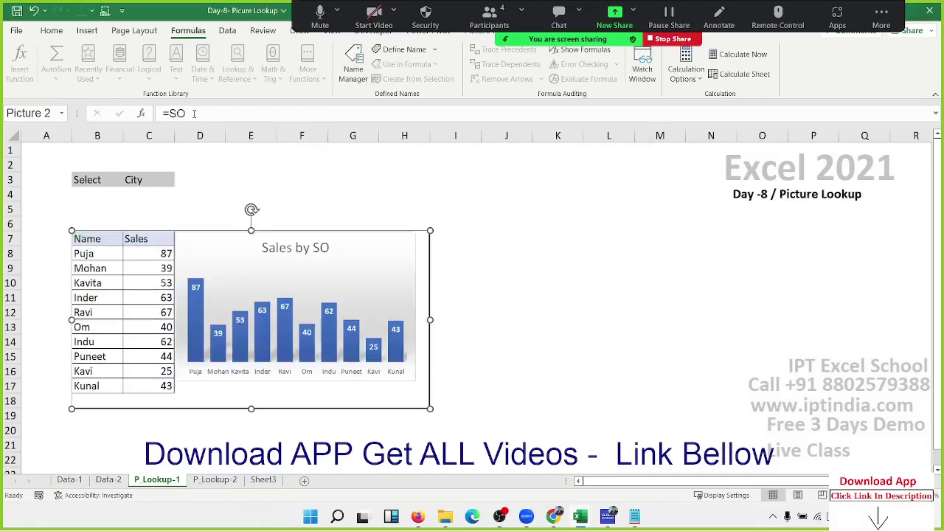
pyautogui.click(194, 113)
pyautogui.press('BackSpace')
pyautogui.press('BackSpace')
pyautogui.press('BackSpace')
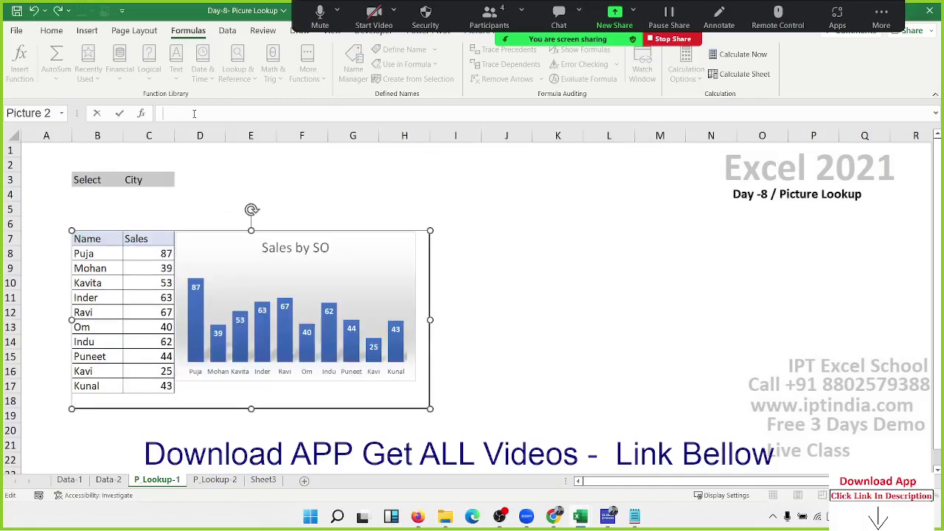
pyautogui.write('=cour')
pyautogui.write('s')
pyautogui.press('Tab')
pyautogui.press('Return')
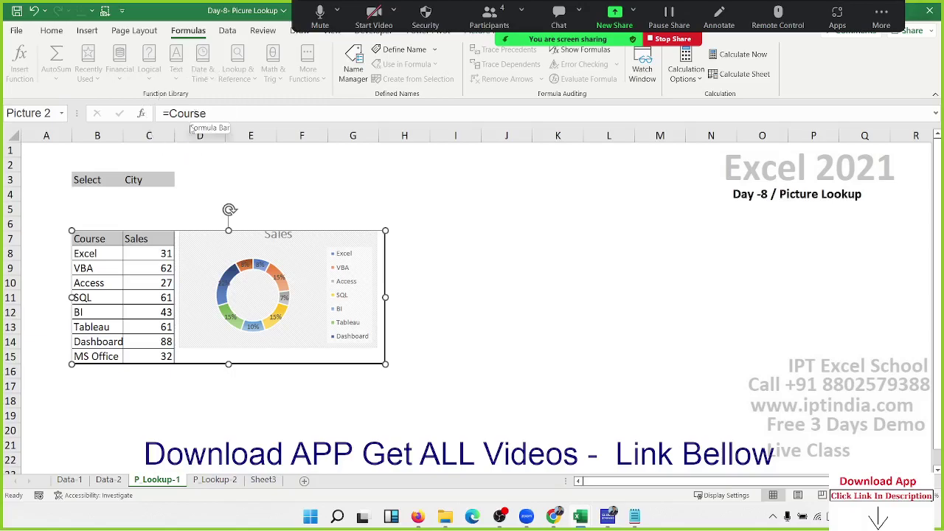
pyautogui.click(153, 178)
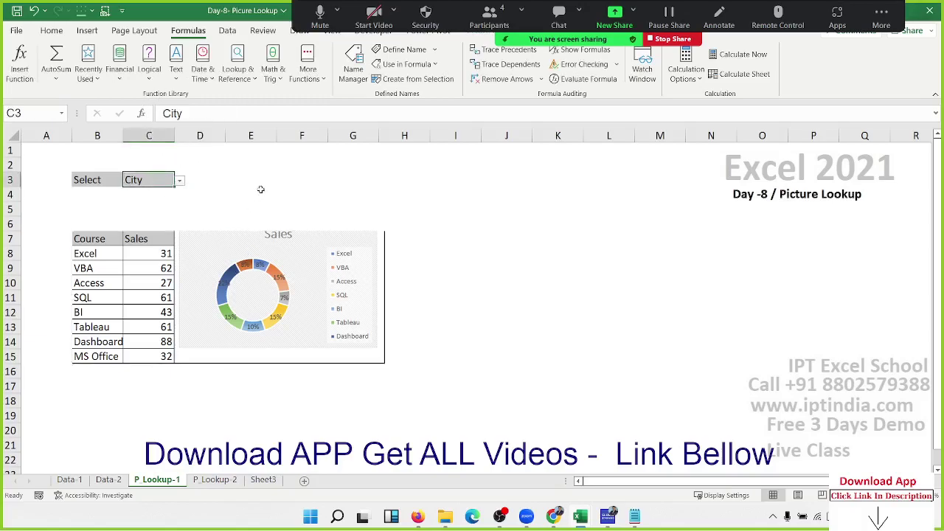
# Step: Enter =SUM(City) in F3, returning 503
pyautogui.click(286, 175)
pyautogui.write('=sum')
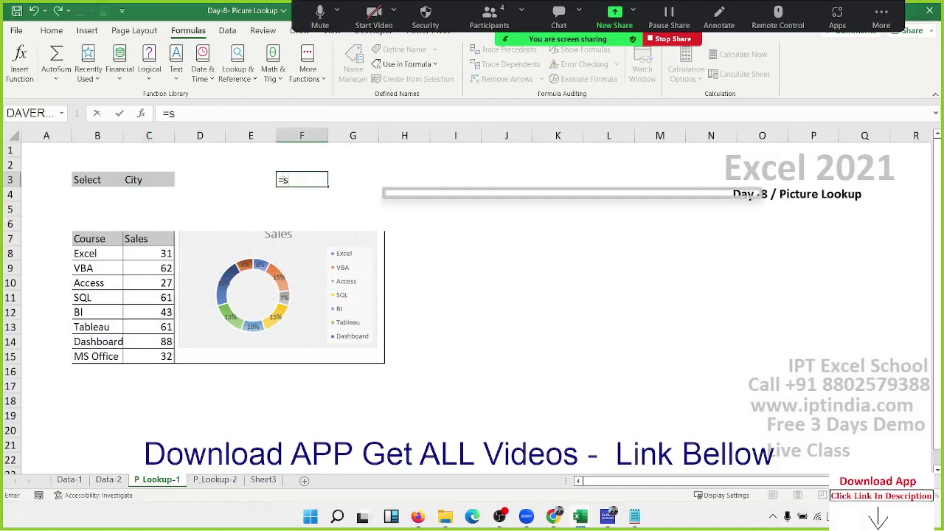
pyautogui.press('Tab')
pyautogui.write('c')
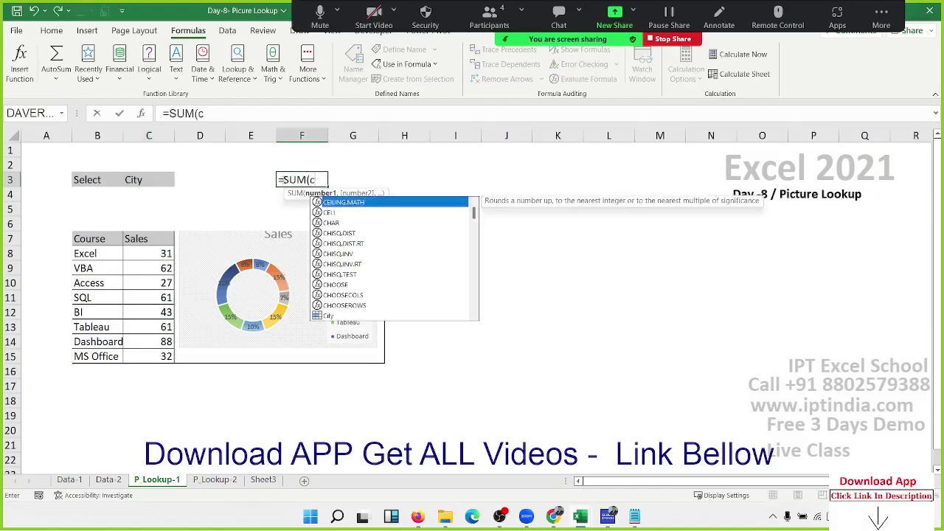
pyautogui.write('ity')
pyautogui.press('Tab')
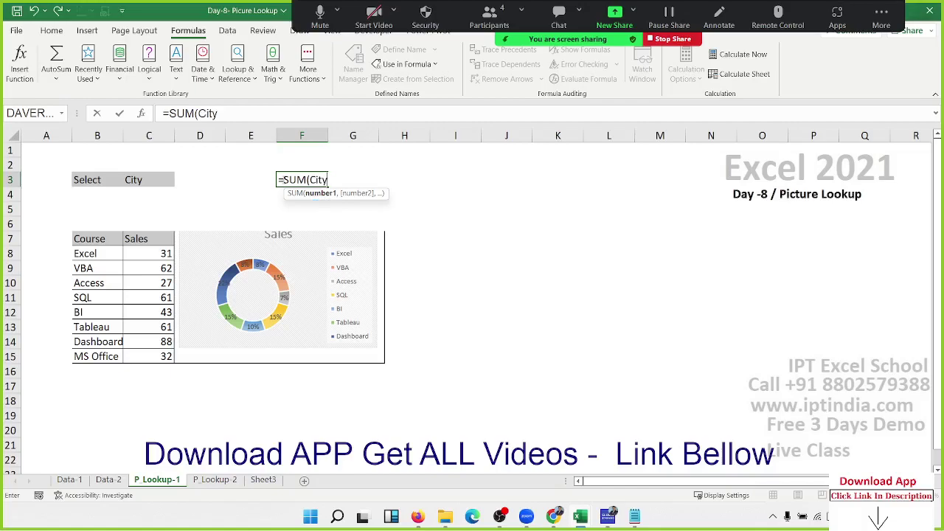
pyautogui.write(')')
pyautogui.press('Return')
pyautogui.click(283, 180)
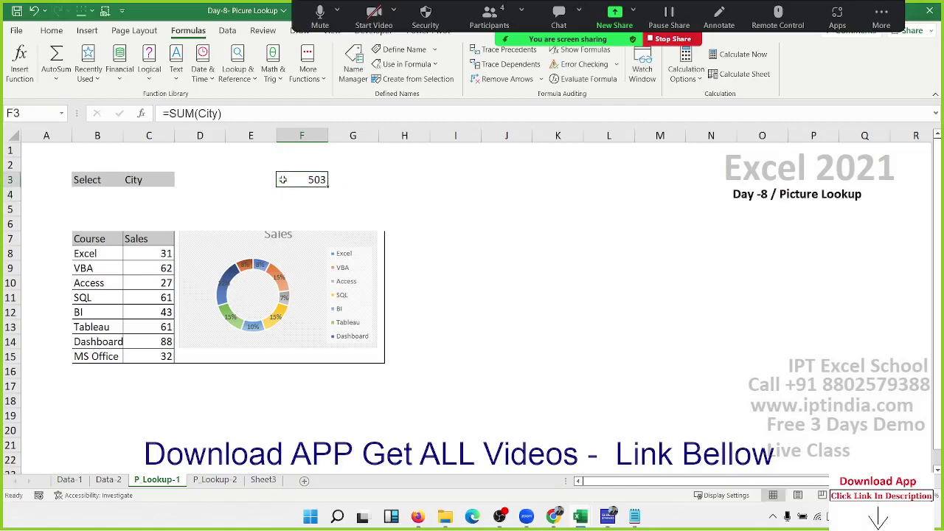
# Step: Enter =SUM(C3) in G3, returning 0
pyautogui.press('Right')
pyautogui.write('=sum')
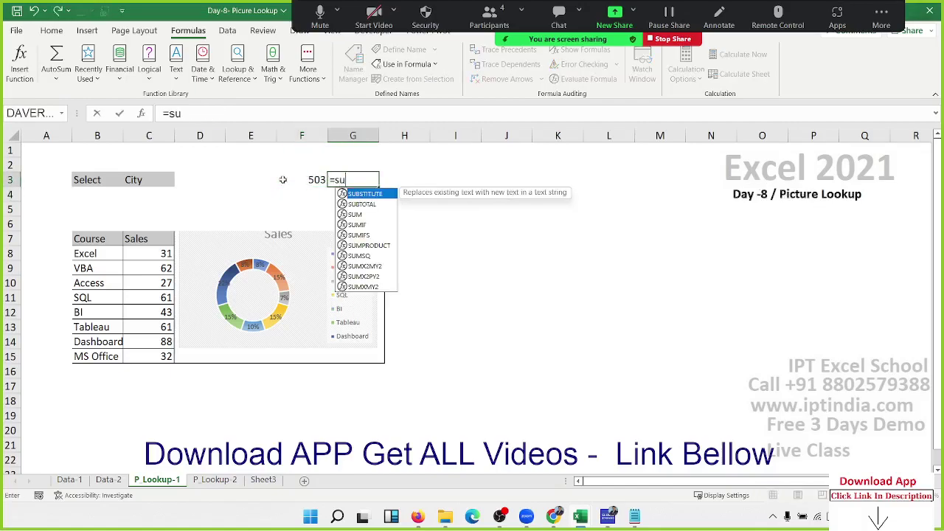
pyautogui.press('Tab')
pyautogui.click(149, 180)
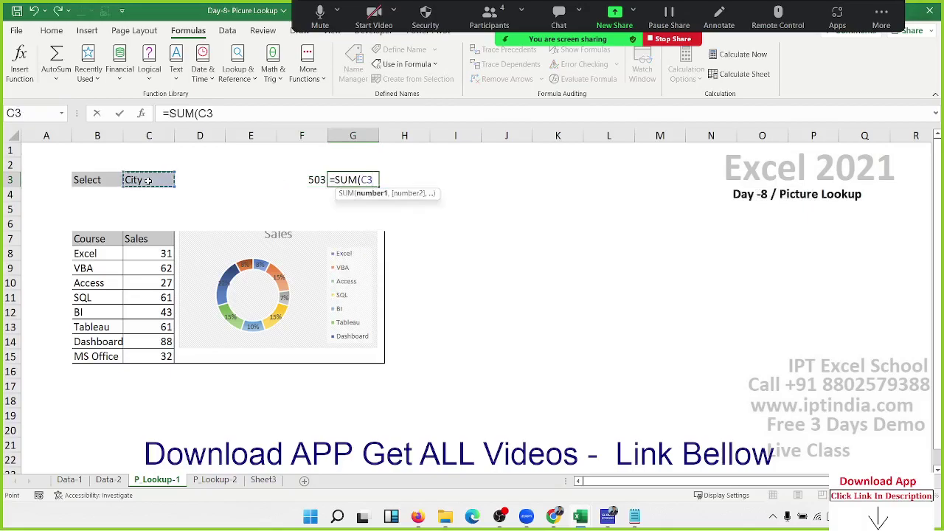
pyautogui.press('Return')
pyautogui.press('Up')
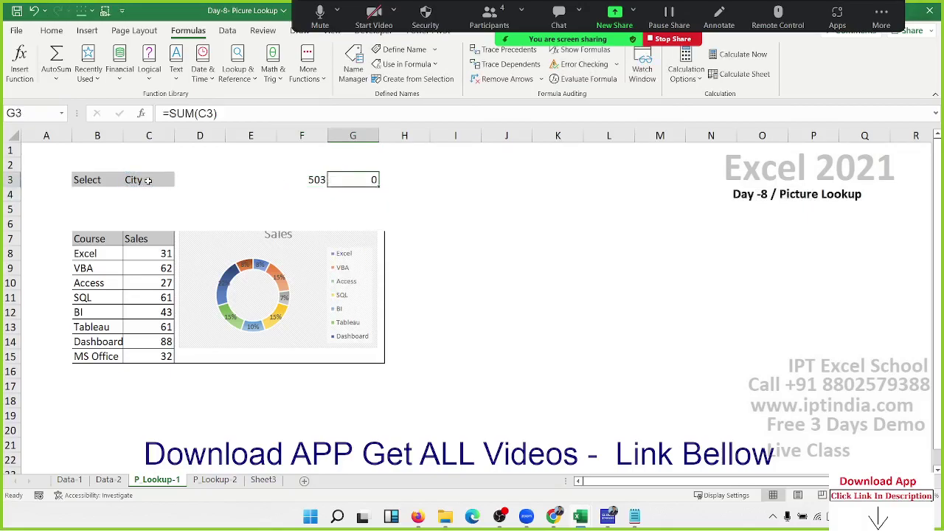
pyautogui.click(42, 149)
# Step: Put 500 in A1 and enter =SUM(A1) in I3
pyautogui.write('5')
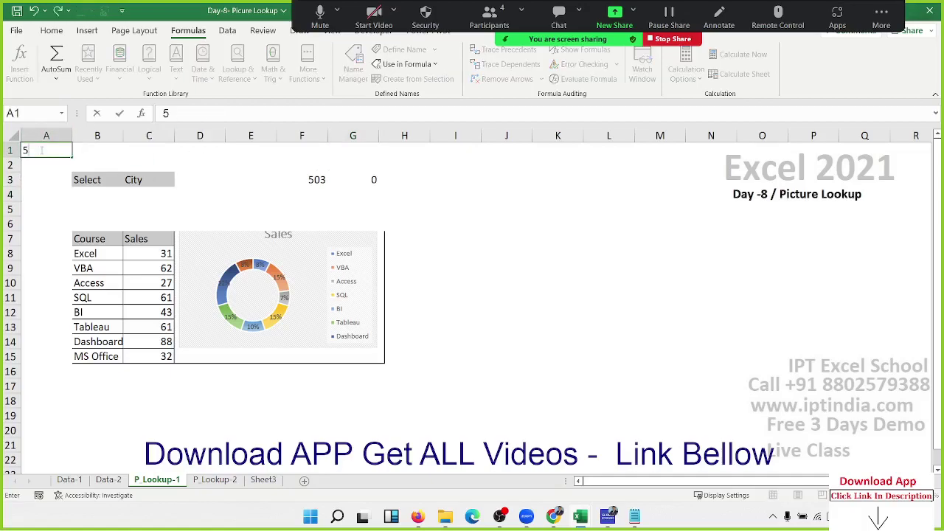
pyautogui.write('00')
pyautogui.click(458, 179)
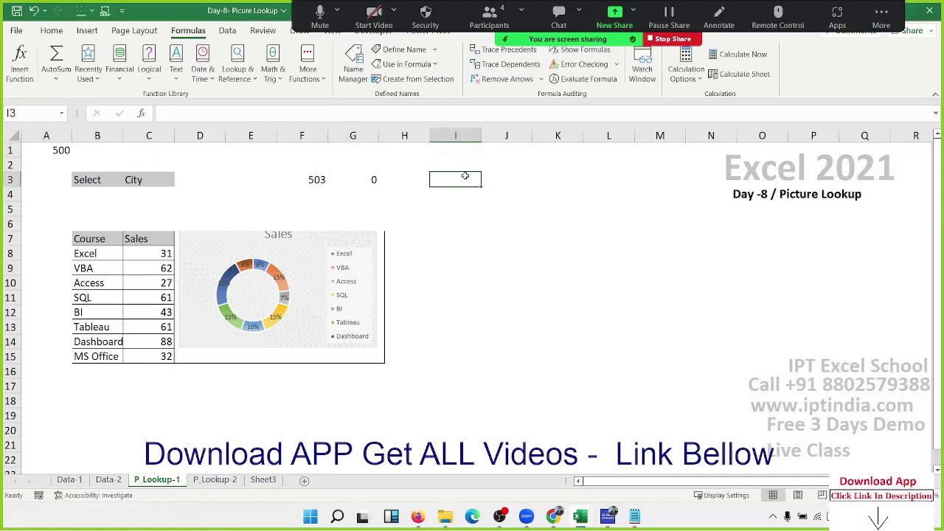
pyautogui.write('=sum')
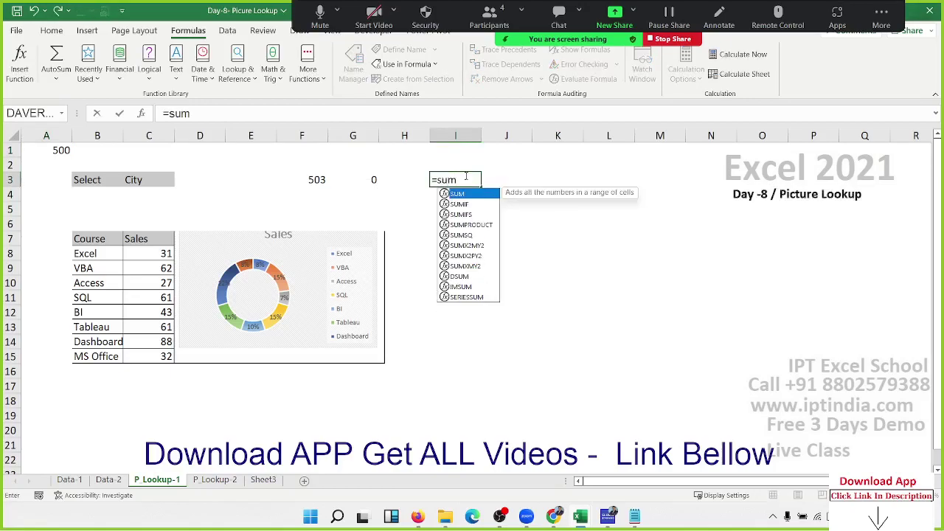
pyautogui.press('Tab')
pyautogui.write('a1')
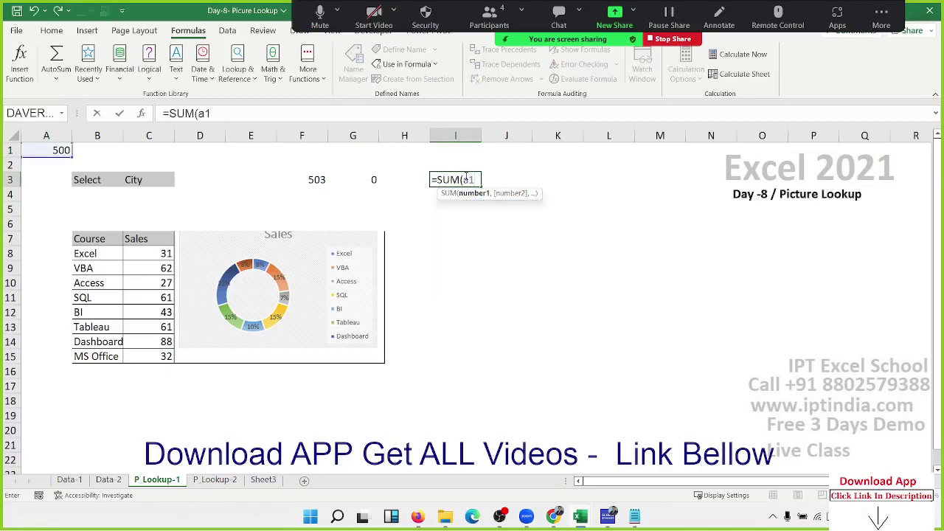
pyautogui.press('Return')
pyautogui.click(466, 179)
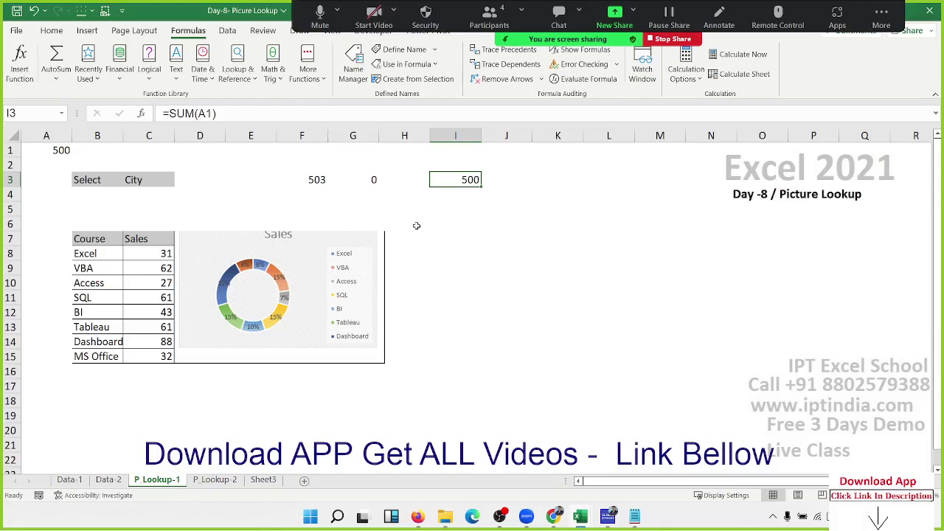
pyautogui.press('F2')
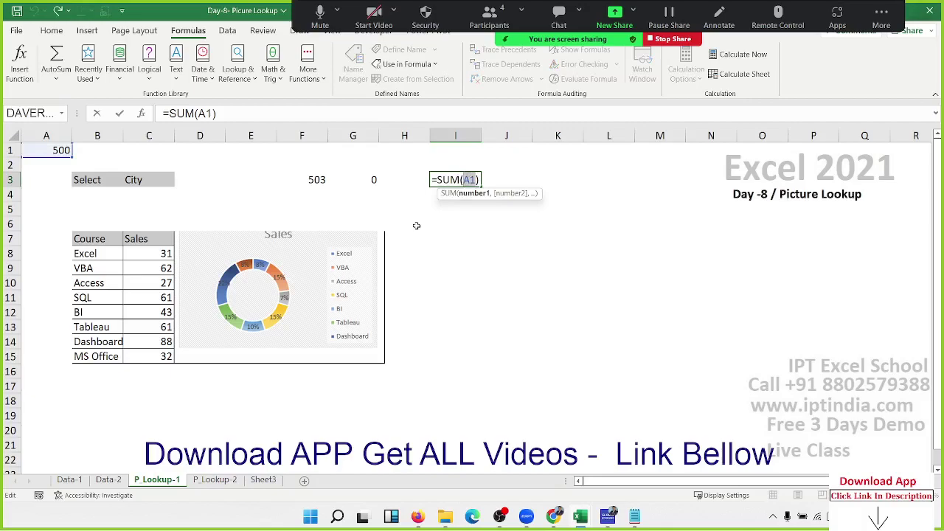
pyautogui.hotkey('ctrl', 'Return')
# Step: Type the text A1 into J1 and start pointing I3's SUM at J1
pyautogui.press('Up')
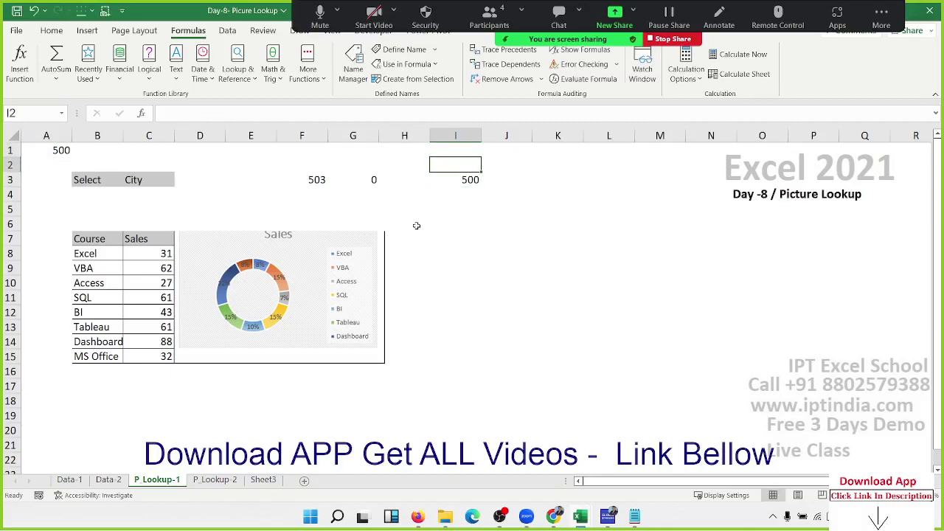
pyautogui.press('Up')
pyautogui.press('Right')
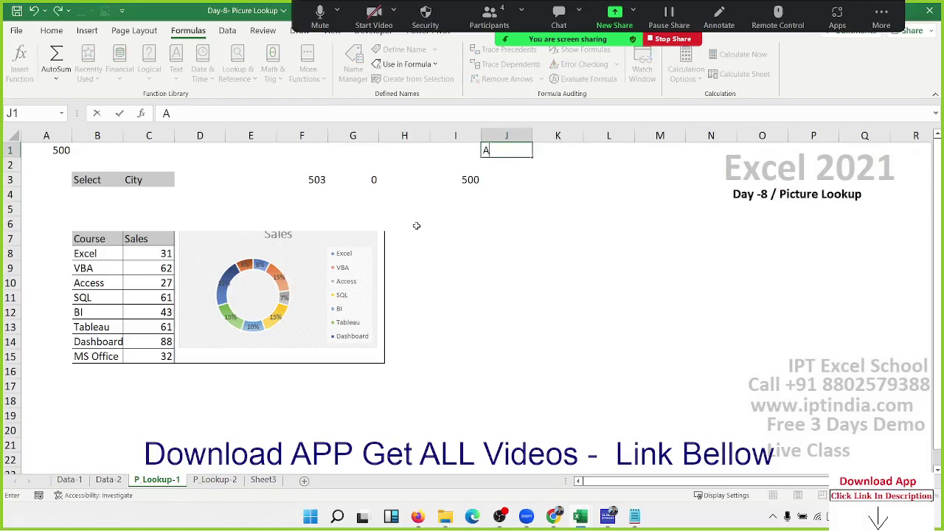
pyautogui.write('A1')
pyautogui.doubleClick(469, 180)
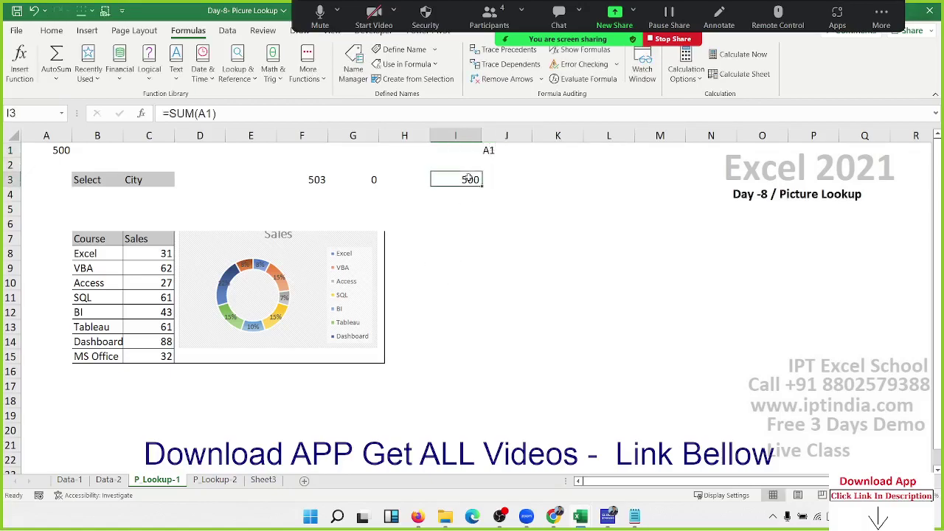
pyautogui.doubleClick(472, 179)
pyautogui.press('BackSpace')
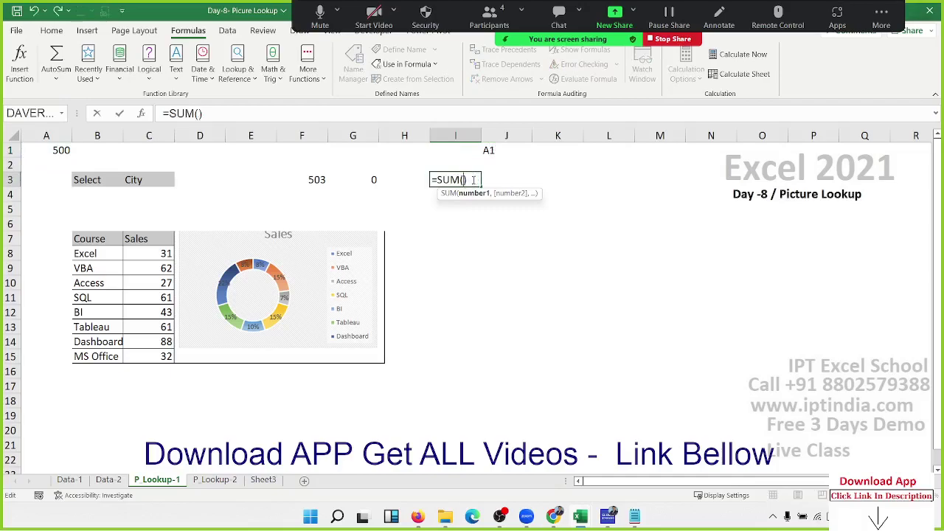
pyautogui.click(501, 152)
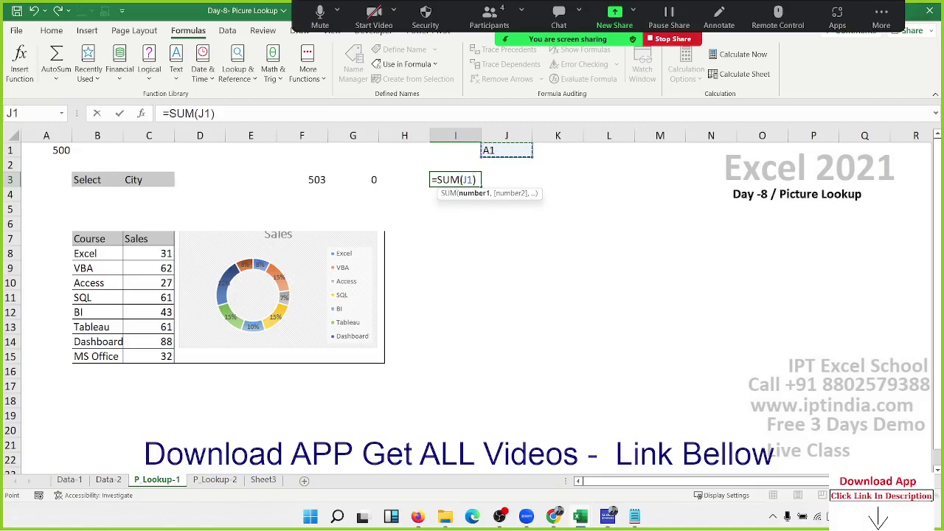
pyautogui.click(466, 179)
# Step: Finish I3 as =SUM(INDIRECT(J1)), still returning 500
pyautogui.write('ind')
pyautogui.press('Tab')
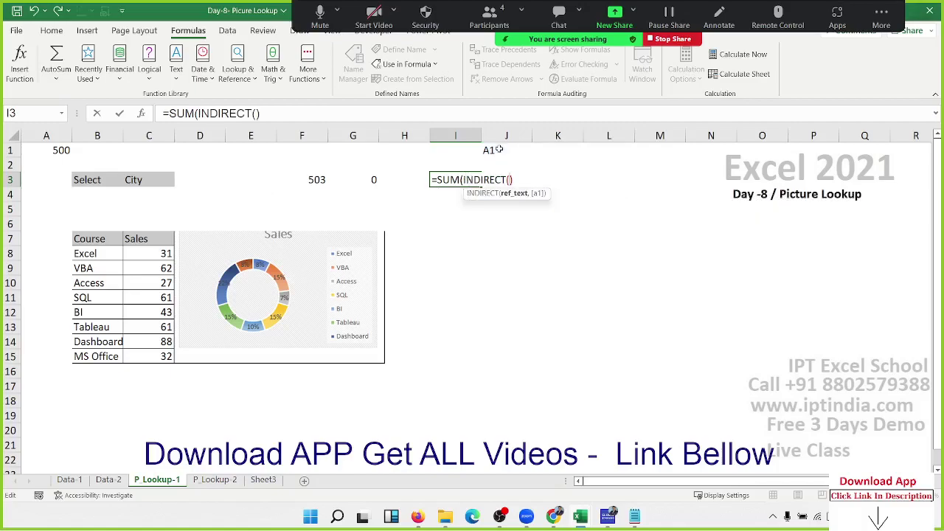
pyautogui.click(489, 150)
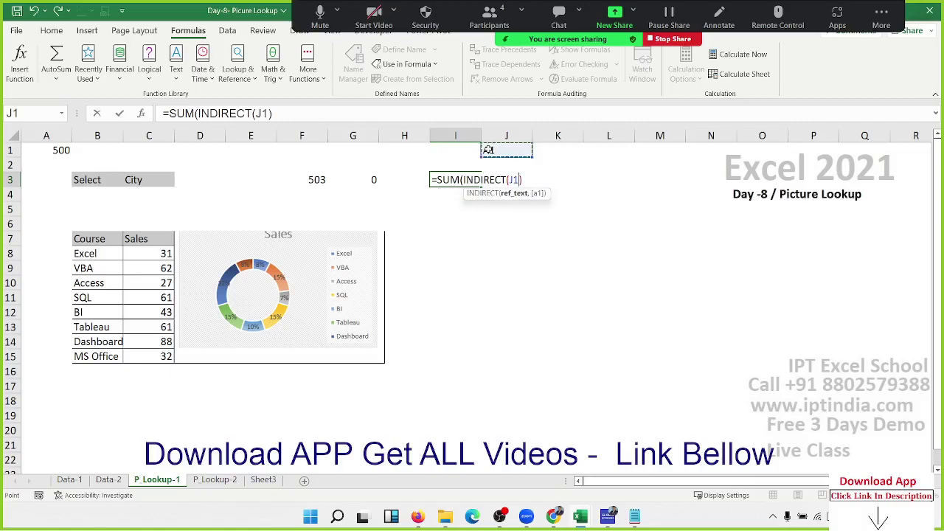
pyautogui.write(')')
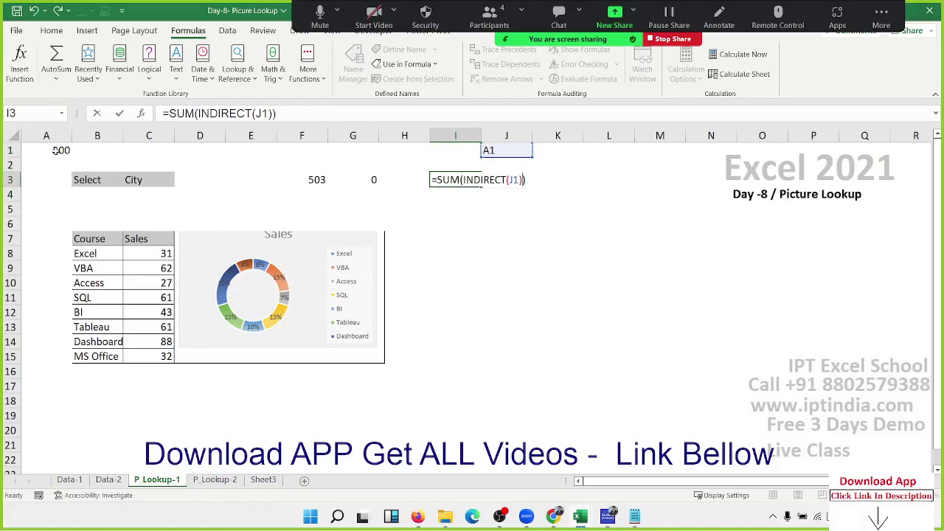
pyautogui.press('Return')
pyautogui.press('Up')
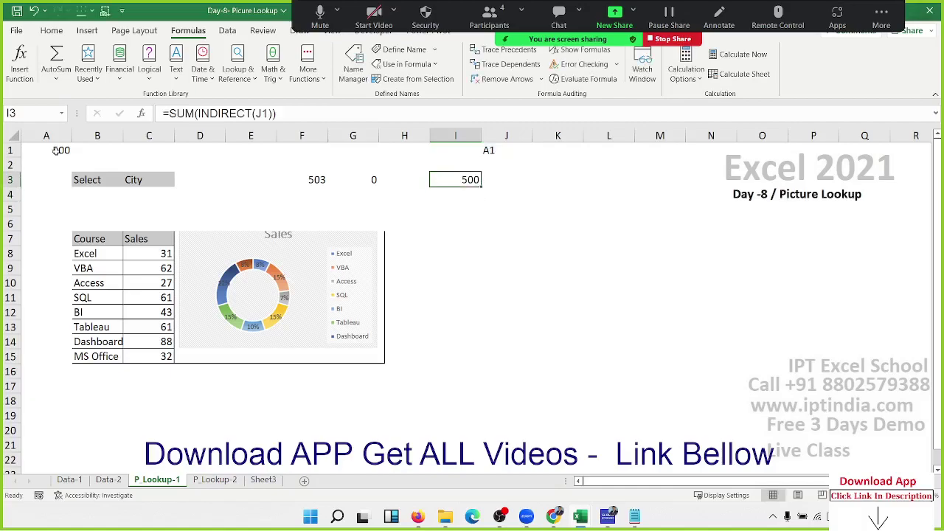
pyautogui.press('Left')
pyautogui.press('Left')
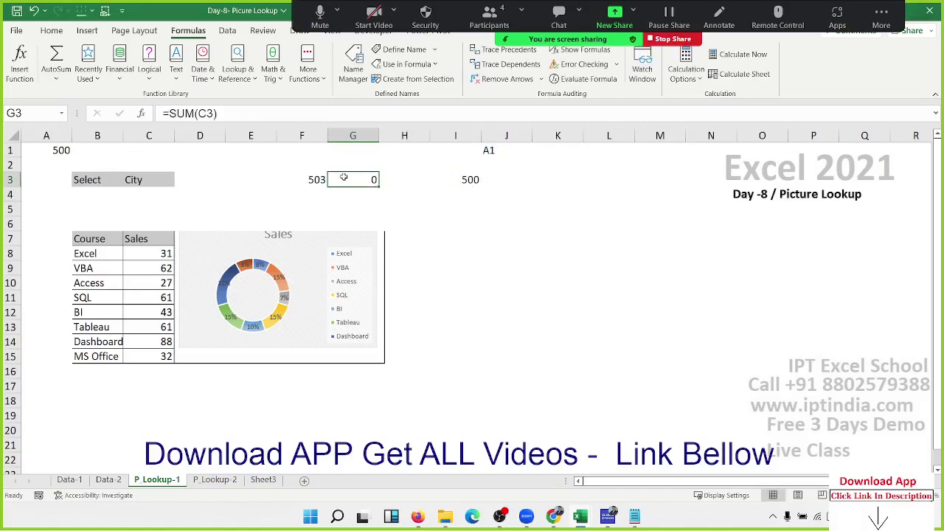
# Step: Change G3's formula to =SUM(INDIRECT(C3)) so it returns 503
pyautogui.doubleClick(344, 178)
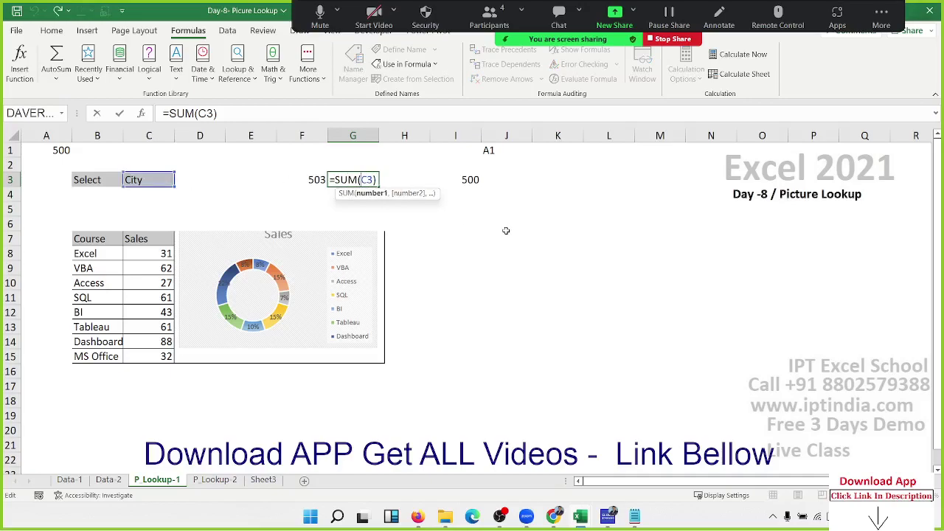
pyautogui.write('ind')
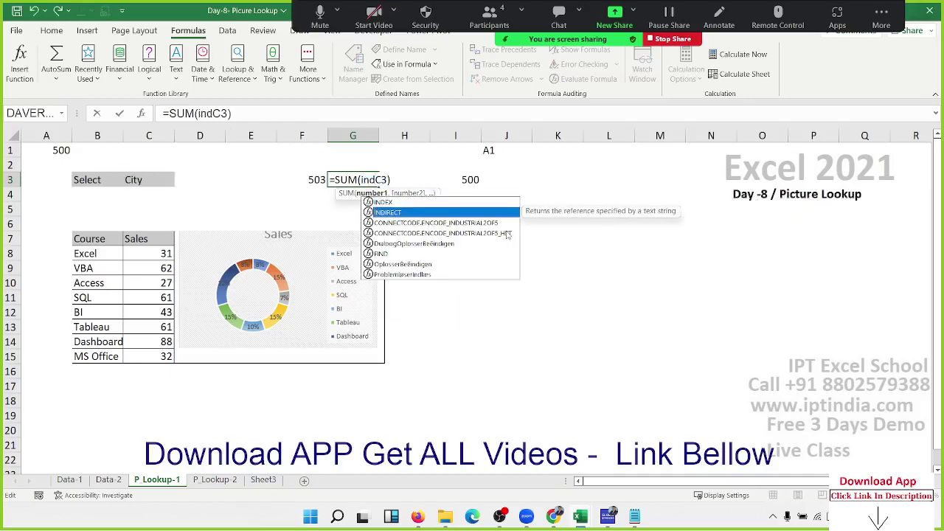
pyautogui.press('Tab')
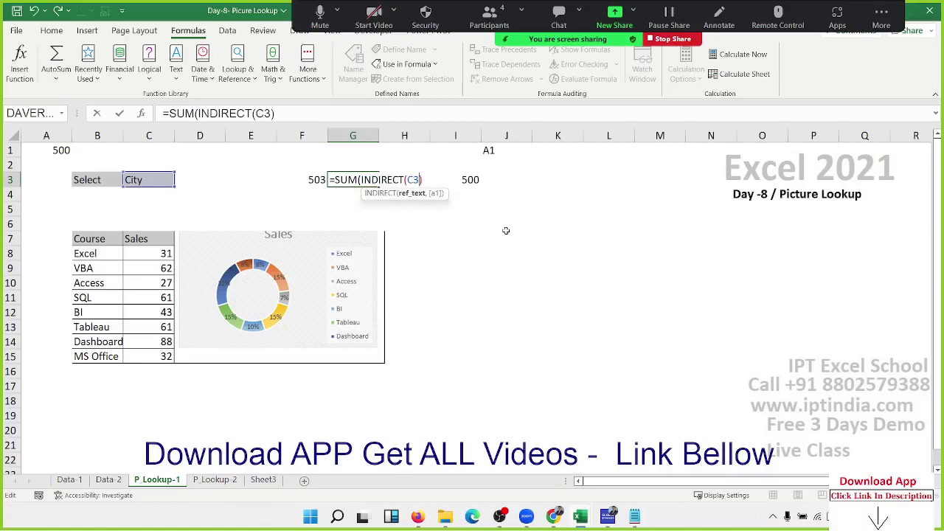
pyautogui.write(')')
pyautogui.press('Return')
pyautogui.press('Up')
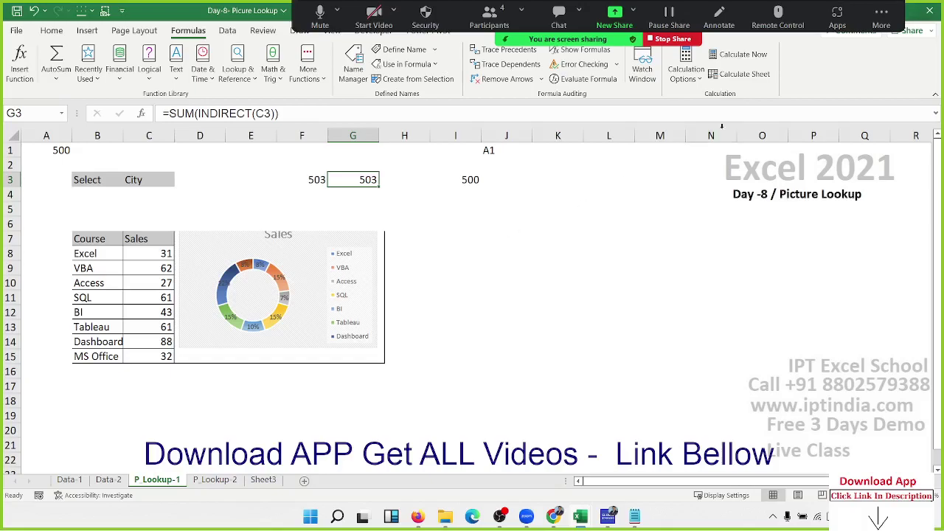
pyautogui.click(489, 15)
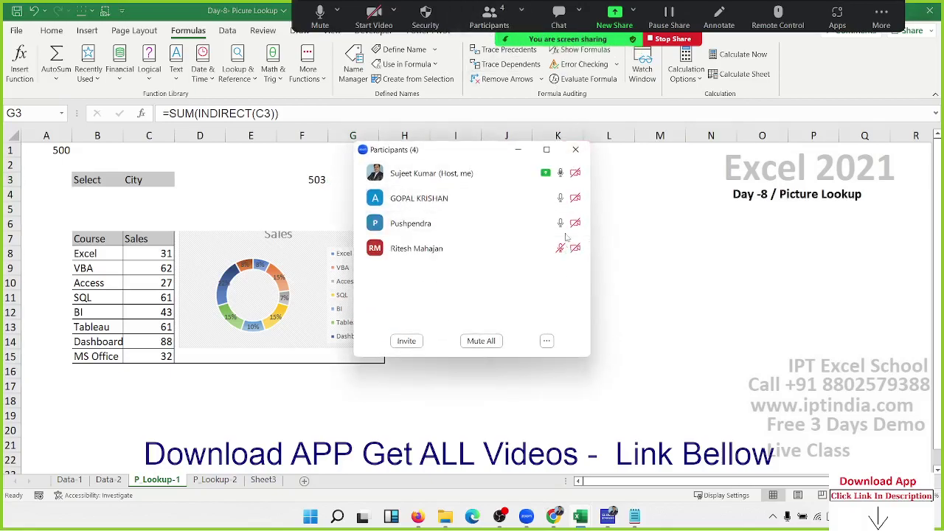
pyautogui.click(576, 149)
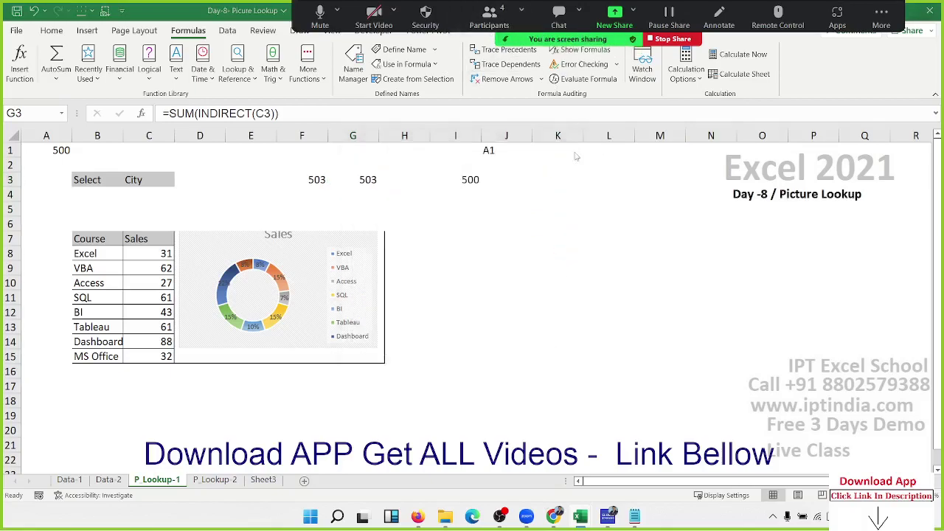
pyautogui.click(466, 180)
pyautogui.click(380, 180)
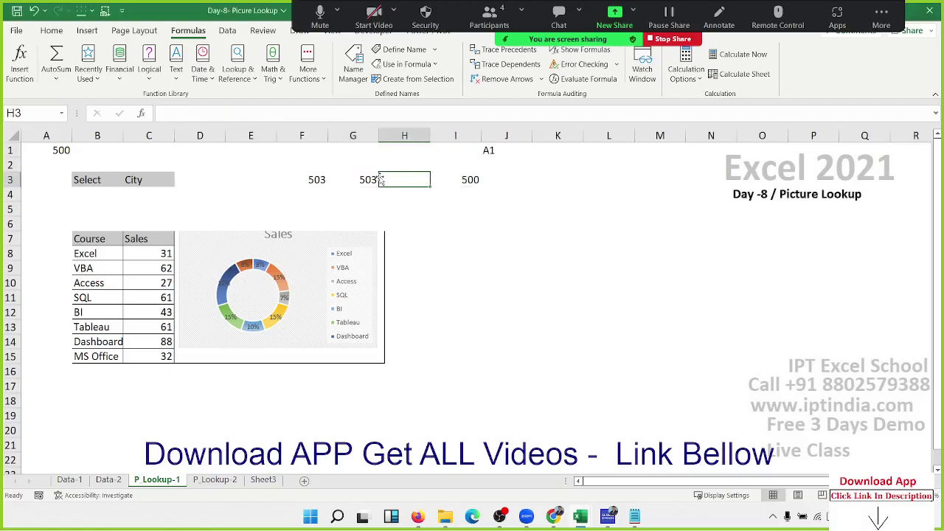
pyautogui.click(372, 180)
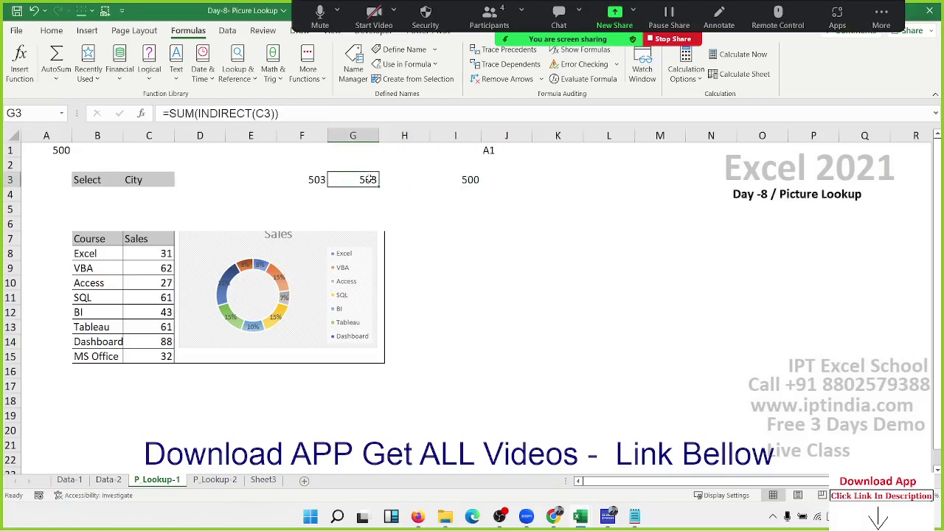
pyautogui.click(51, 30)
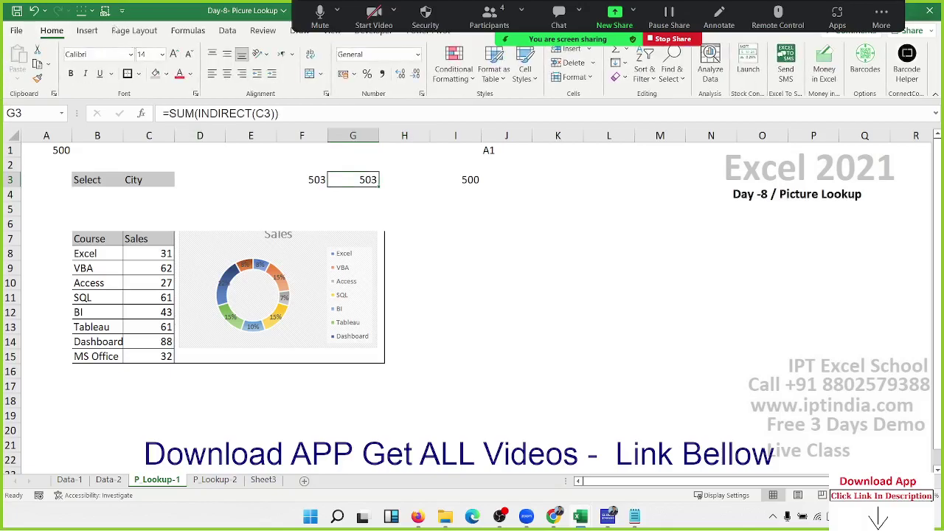
pyautogui.click(472, 182)
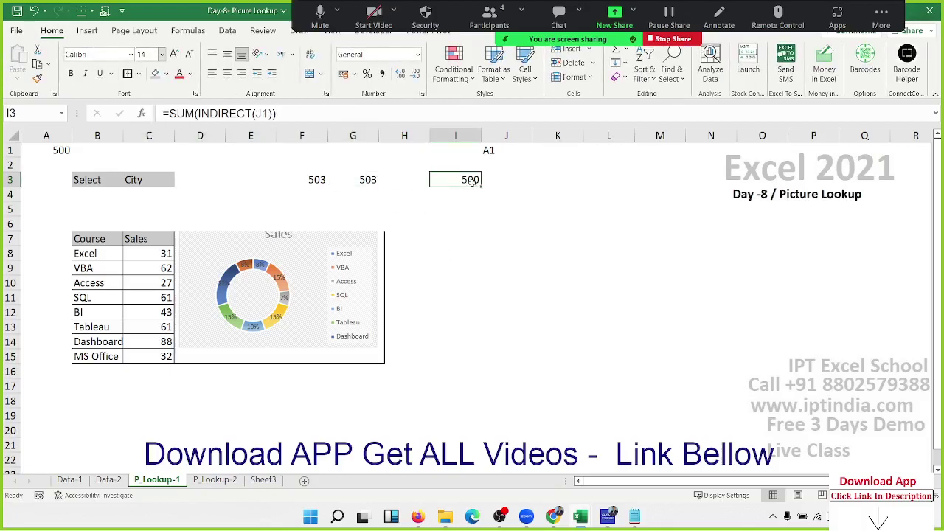
pyautogui.doubleClick(472, 181)
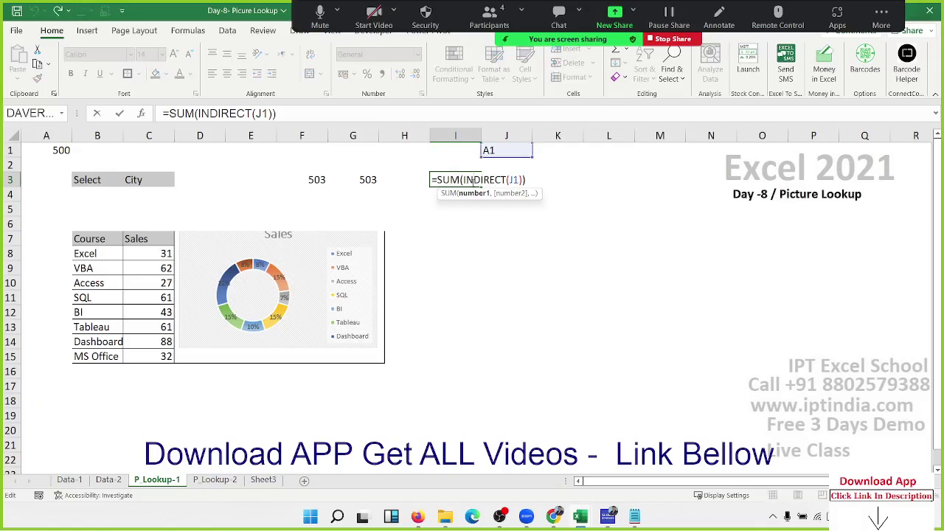
pyautogui.press('Return')
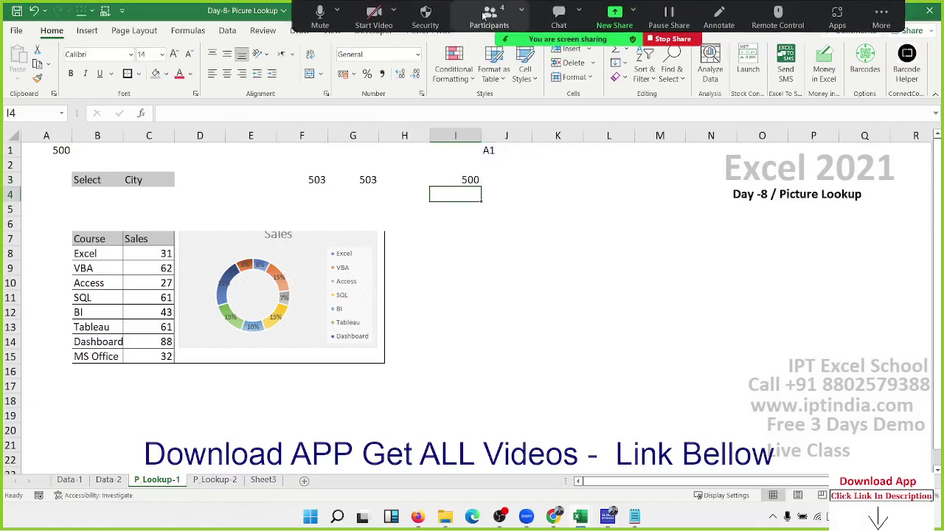
pyautogui.click(486, 15)
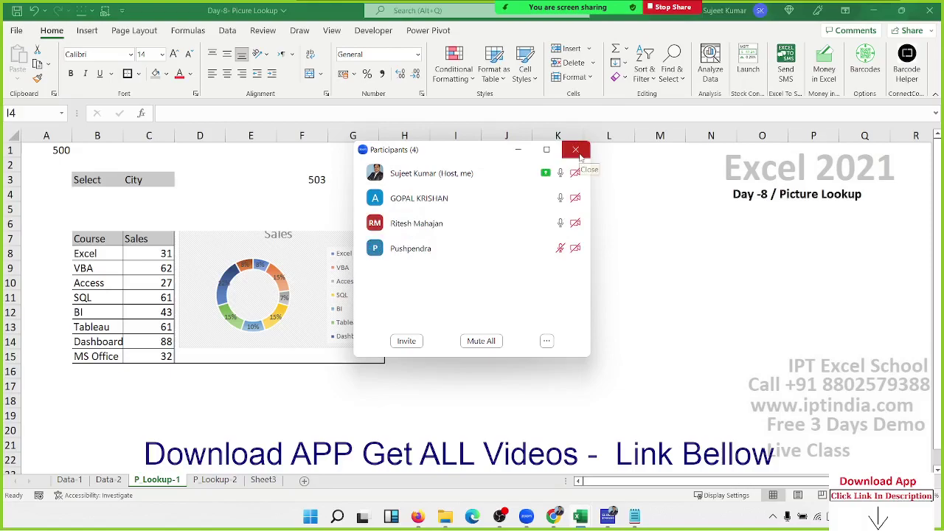
pyautogui.click(576, 150)
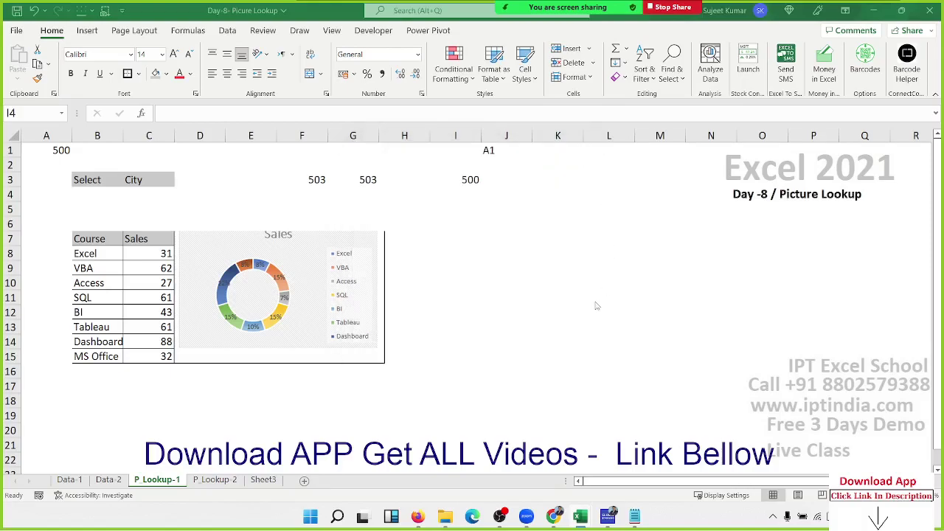
pyautogui.click(296, 286)
pyautogui.click(210, 112)
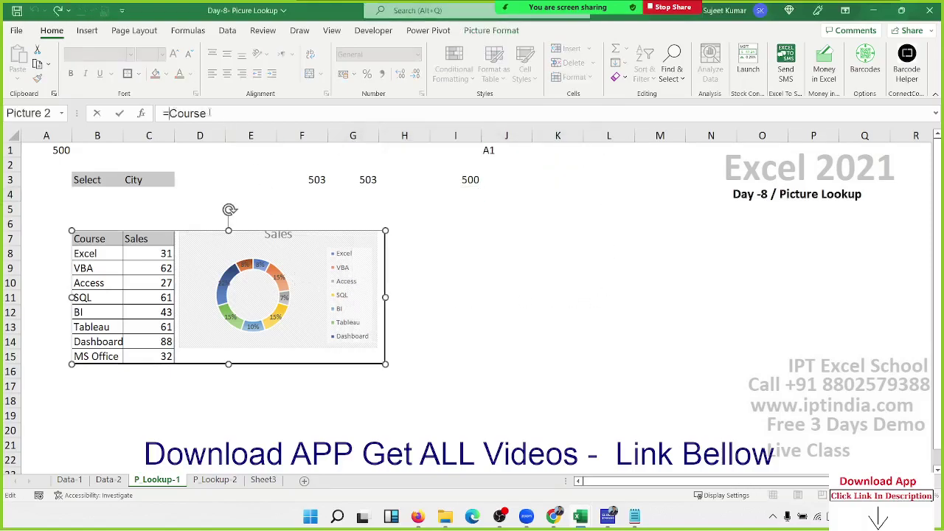
pyautogui.press('Left')
pyautogui.press('Left')
pyautogui.press('Left')
pyautogui.press('Delete')
pyautogui.press('Delete')
pyautogui.press('Delete')
pyautogui.press('Delete')
pyautogui.press('Delete')
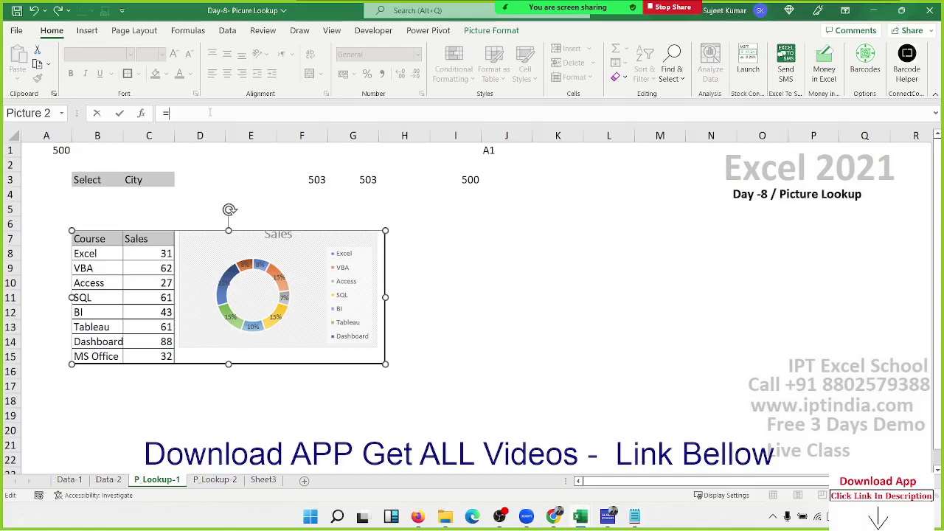
pyautogui.write('ind')
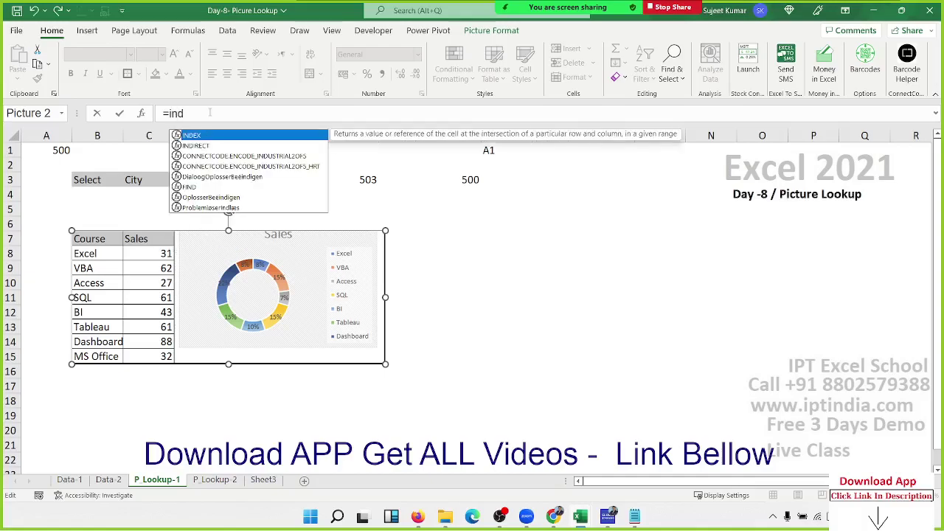
pyautogui.press('Down')
pyautogui.press('Tab')
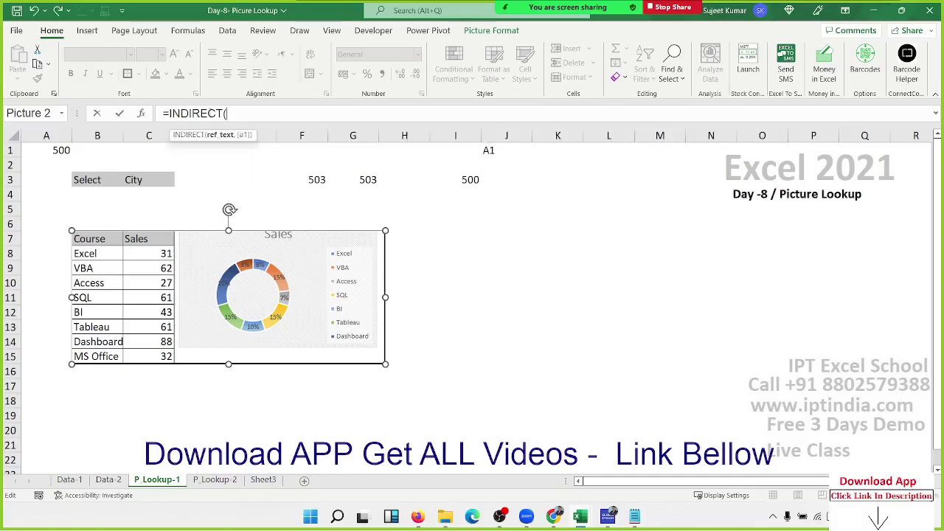
pyautogui.click(151, 180)
pyautogui.press('F4')
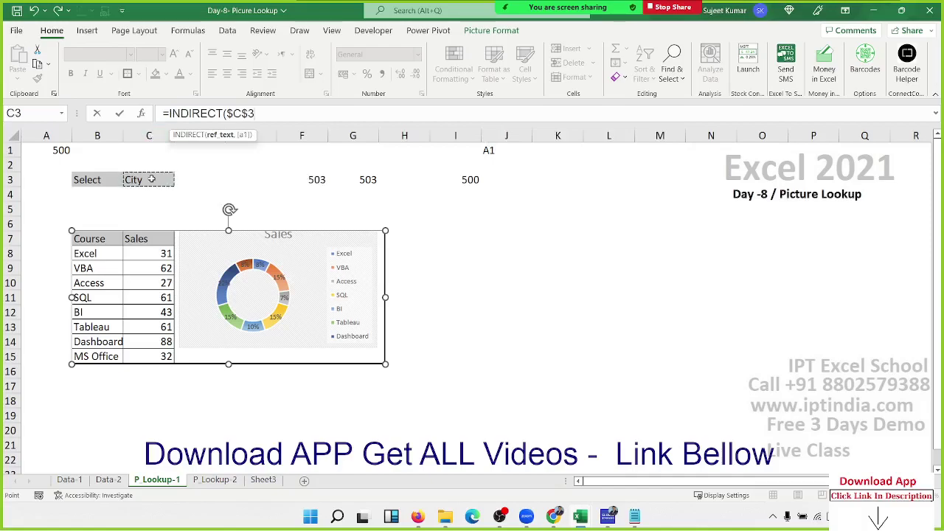
pyautogui.write(')')
pyautogui.press('Return')
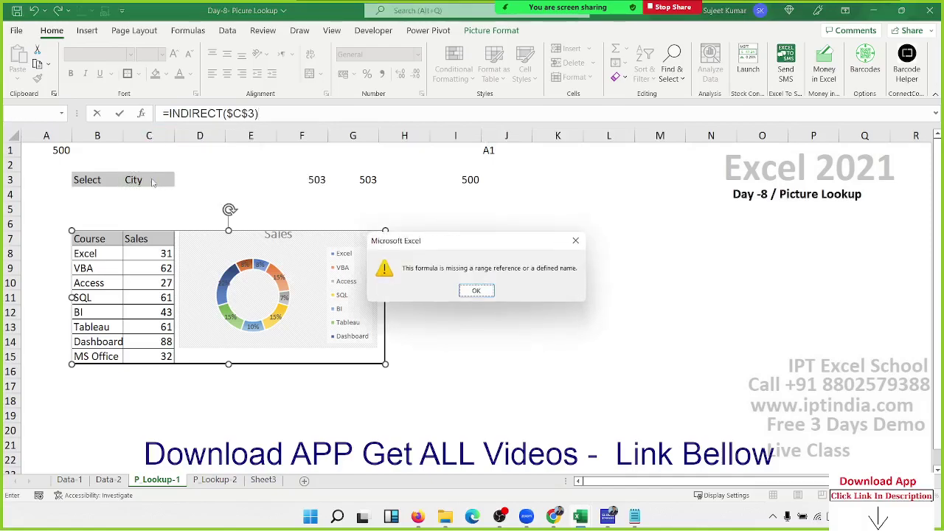
pyautogui.press('Return')
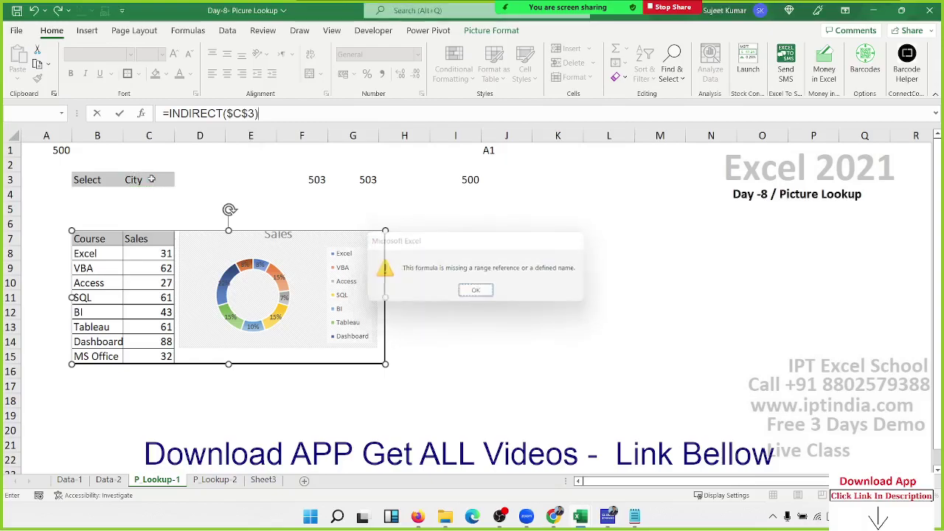
pyautogui.press('Escape')
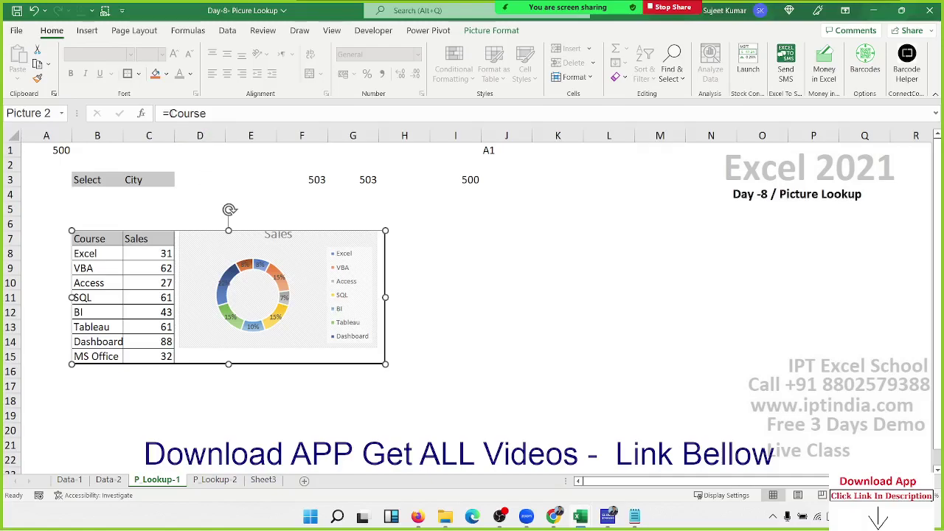
pyautogui.click(168, 114)
pyautogui.moveTo(168, 113); pyautogui.dragTo(207, 113)
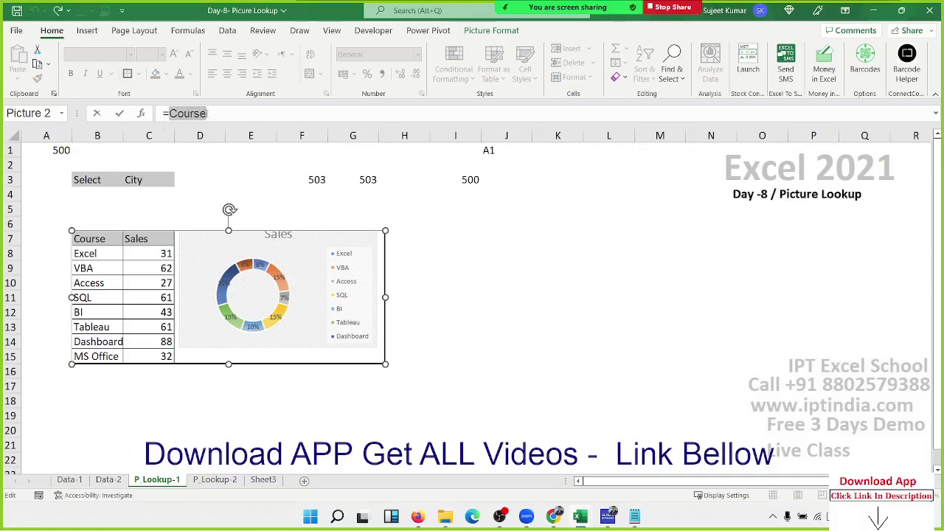
pyautogui.press('Escape')
# Step: Define the name SH referring to =INDIRECT('P_Lookup-1'!$C$3)
pyautogui.click(199, 181)
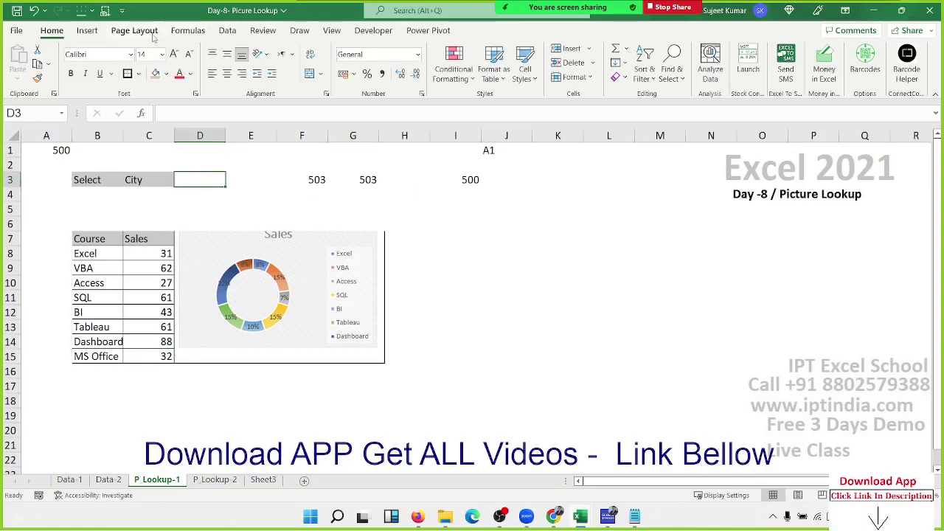
pyautogui.click(188, 30)
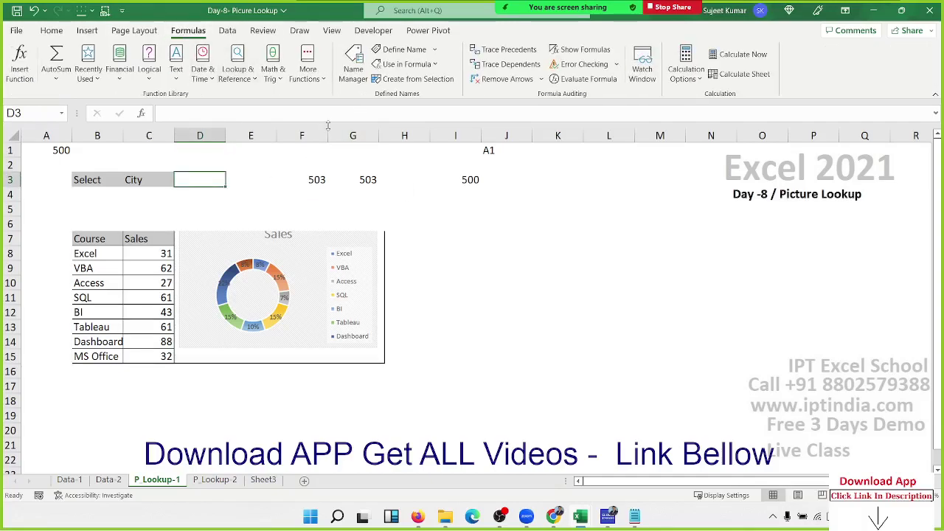
pyautogui.click(399, 49)
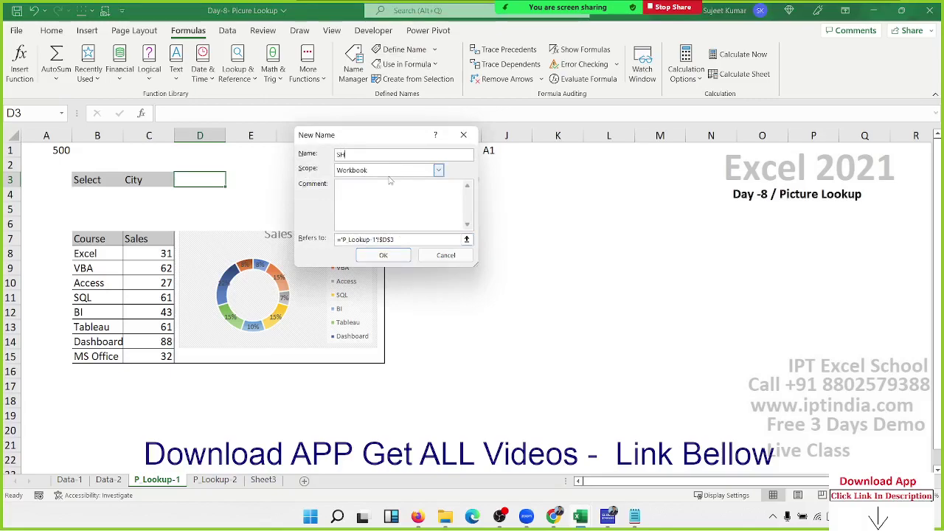
pyautogui.moveTo(395, 239); pyautogui.dragTo(342, 239)
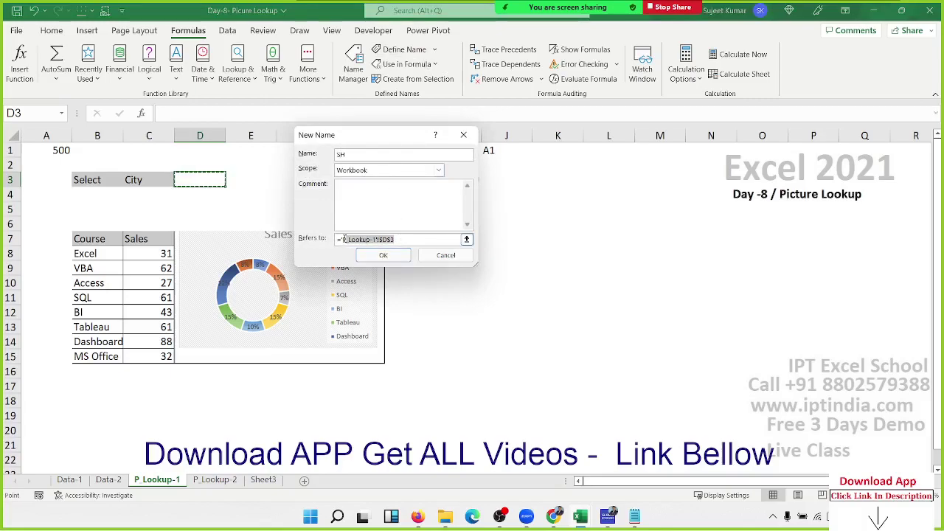
pyautogui.press('BackSpace')
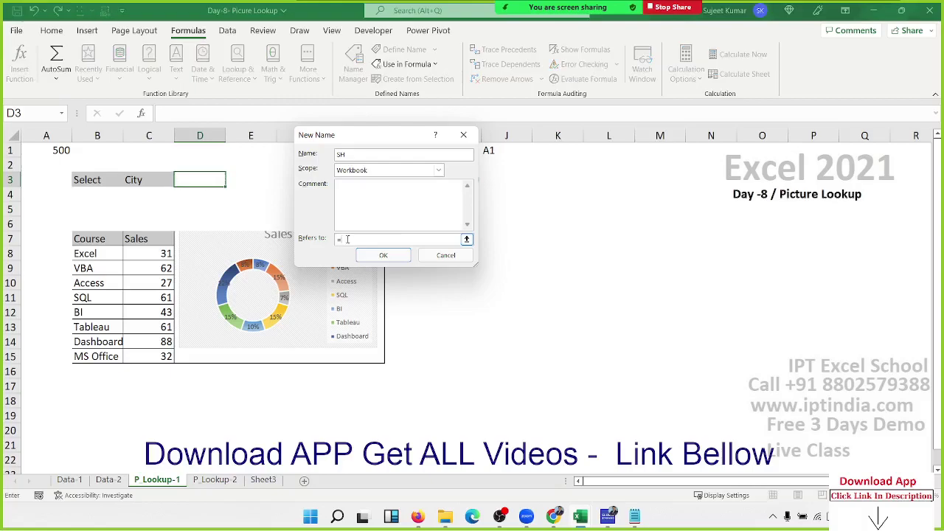
pyautogui.write('indirect(')
pyautogui.click(135, 179)
pyautogui.write(')')
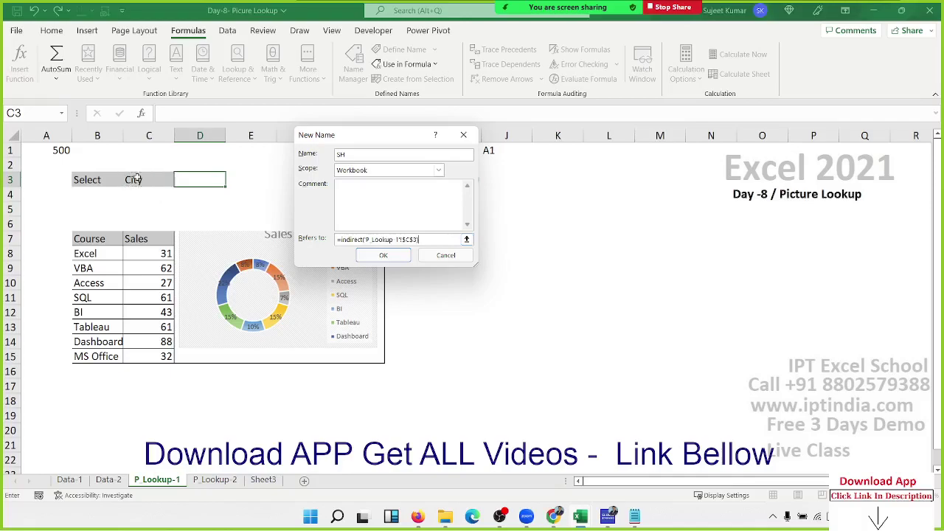
pyautogui.click(363, 258)
pyautogui.click(299, 255)
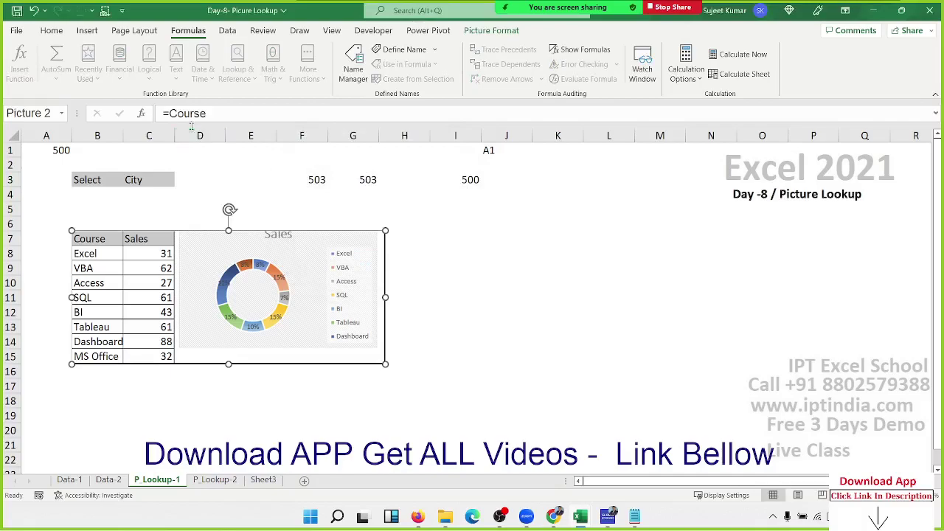
# Step: Relink the picture to =SH and set C3 to SO to show Sales by SO
pyautogui.doubleClick(172, 113)
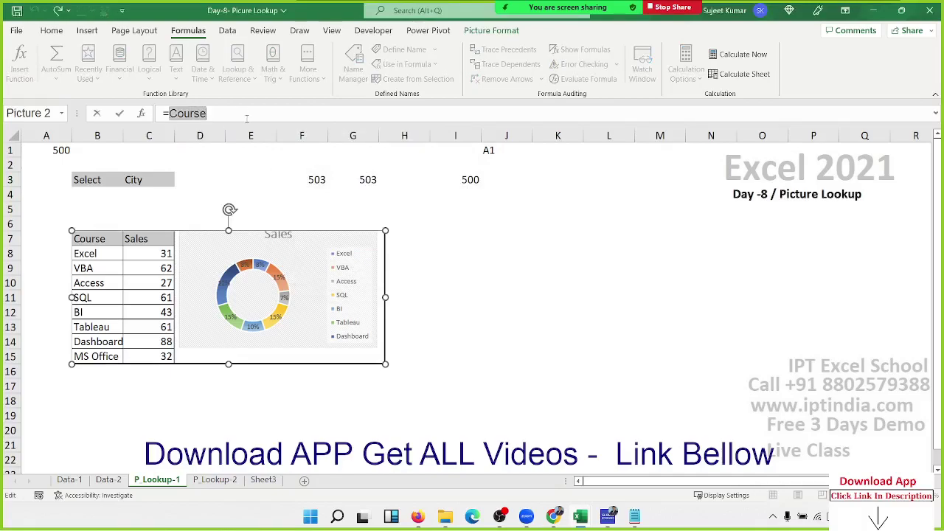
pyautogui.write('SH')
pyautogui.press('Return')
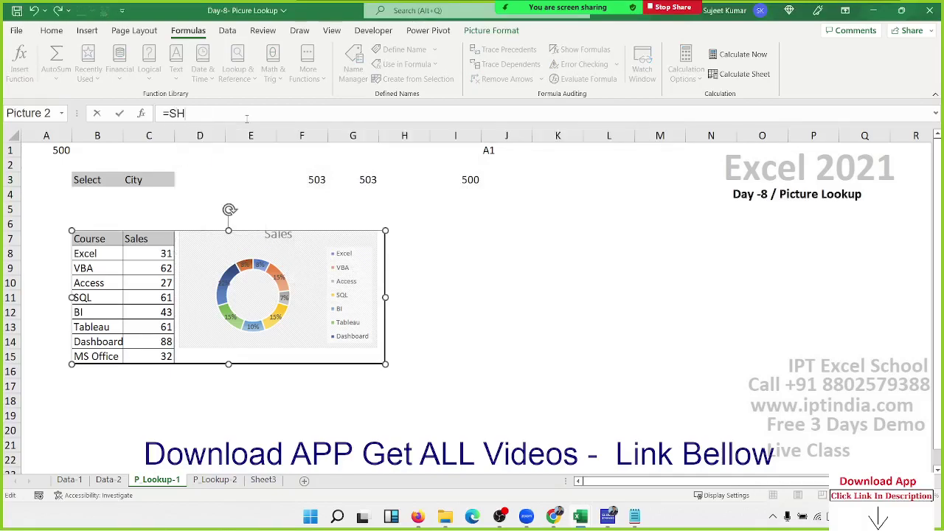
pyautogui.click(151, 181)
pyautogui.click(179, 181)
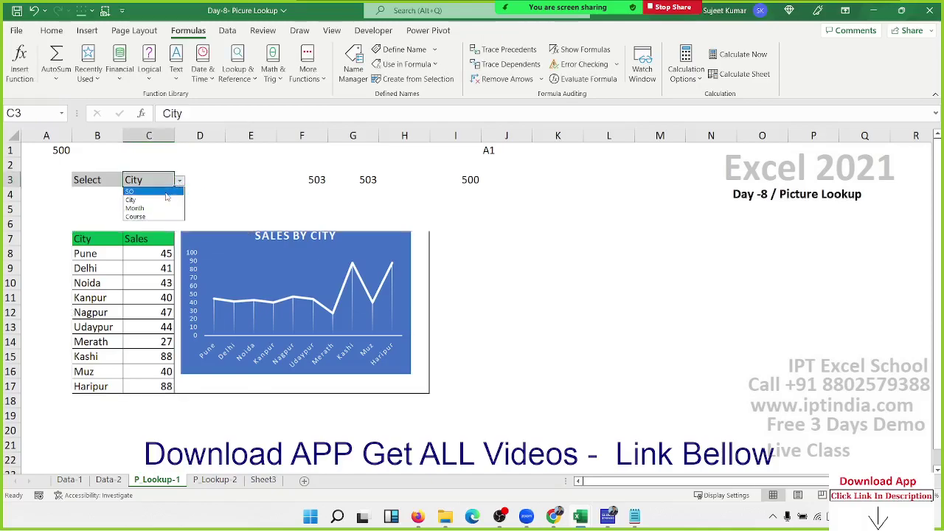
pyautogui.click(166, 192)
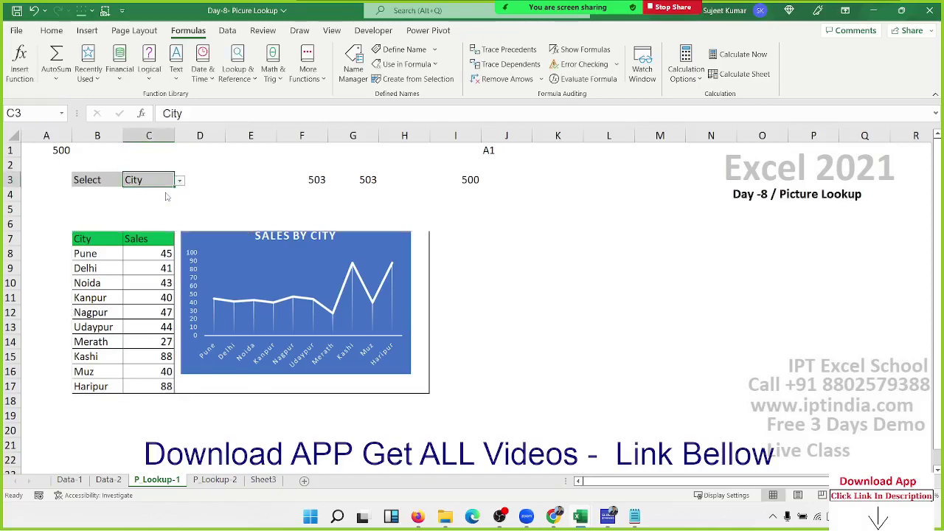
# Step: In Name Manager, delete the broken Data name and review the SH and SO definitions
pyautogui.click(357, 75)
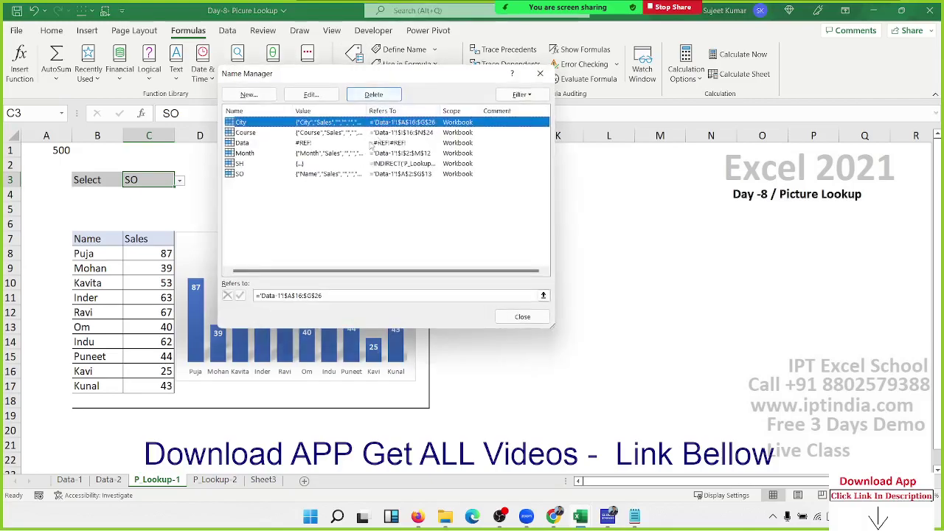
pyautogui.click(262, 163)
pyautogui.moveTo(299, 76); pyautogui.dragTo(475, 86)
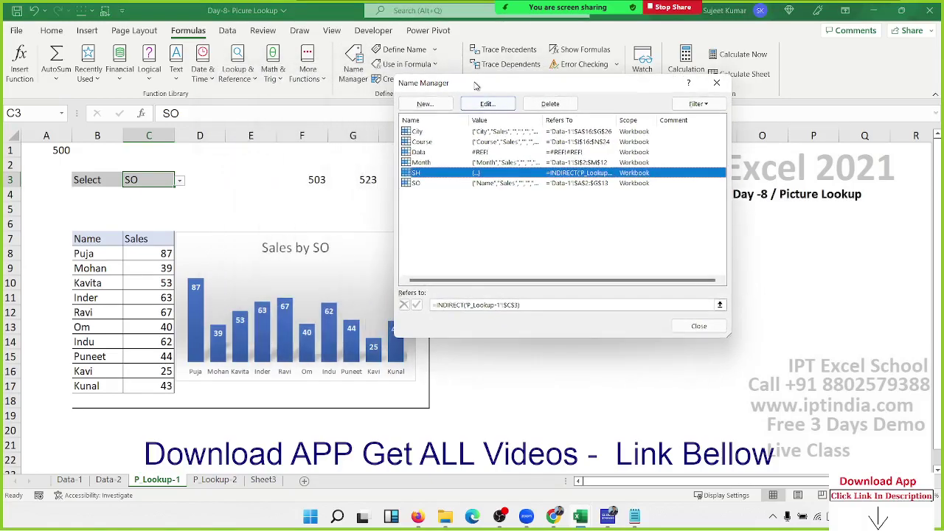
pyautogui.click(442, 155)
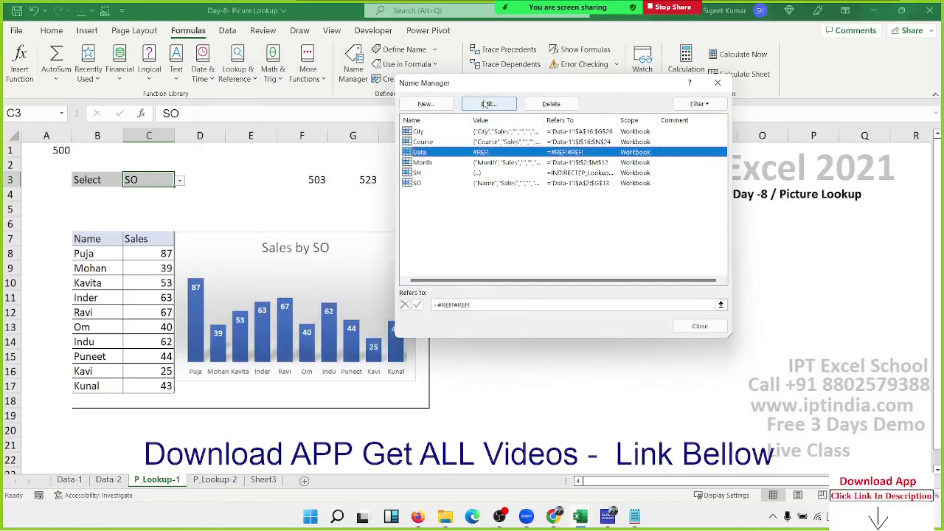
pyautogui.click(549, 108)
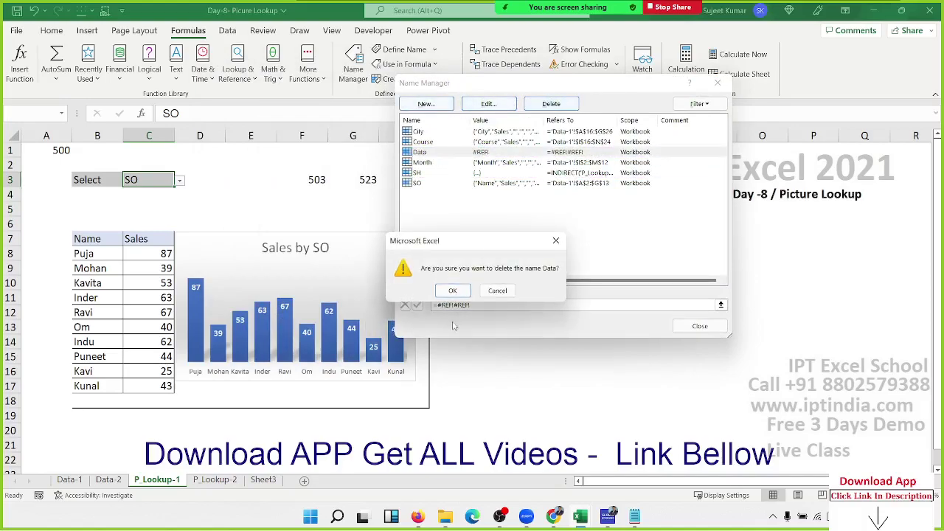
pyautogui.click(453, 290)
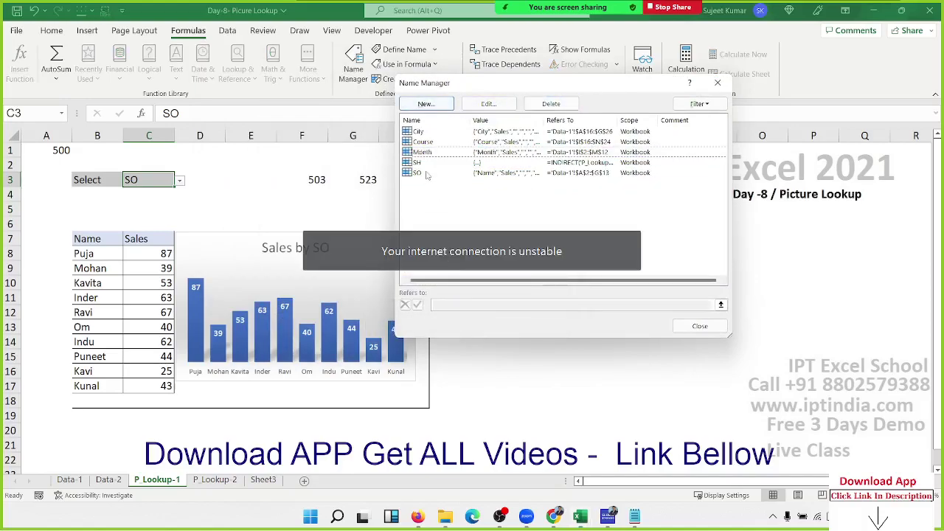
pyautogui.click(427, 163)
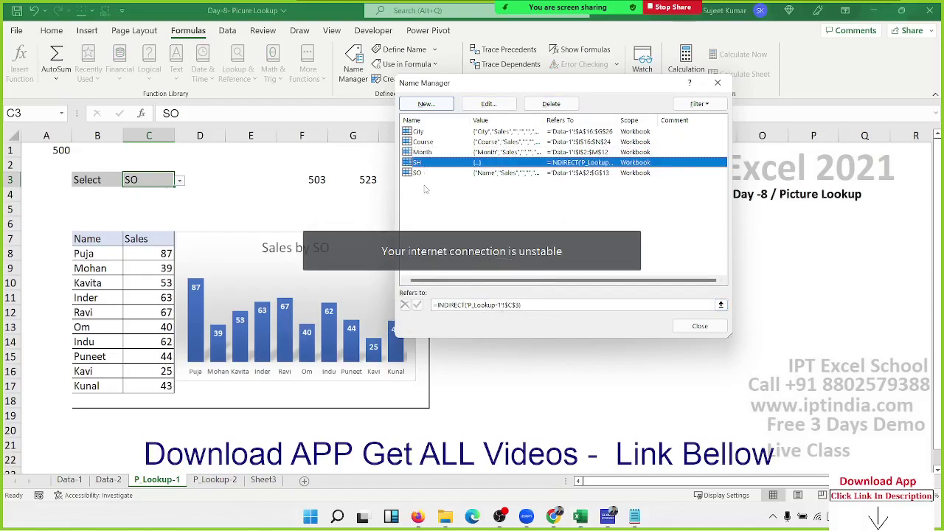
pyautogui.click(444, 174)
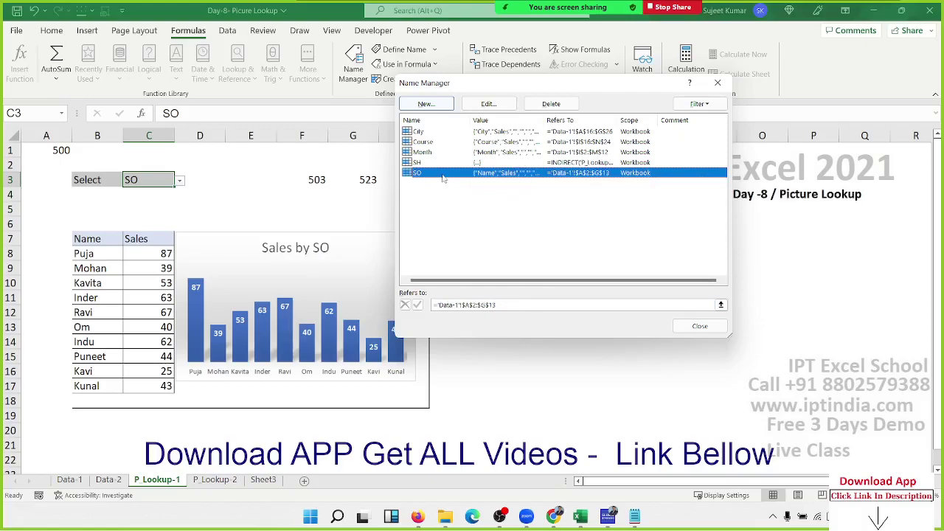
pyautogui.click(443, 163)
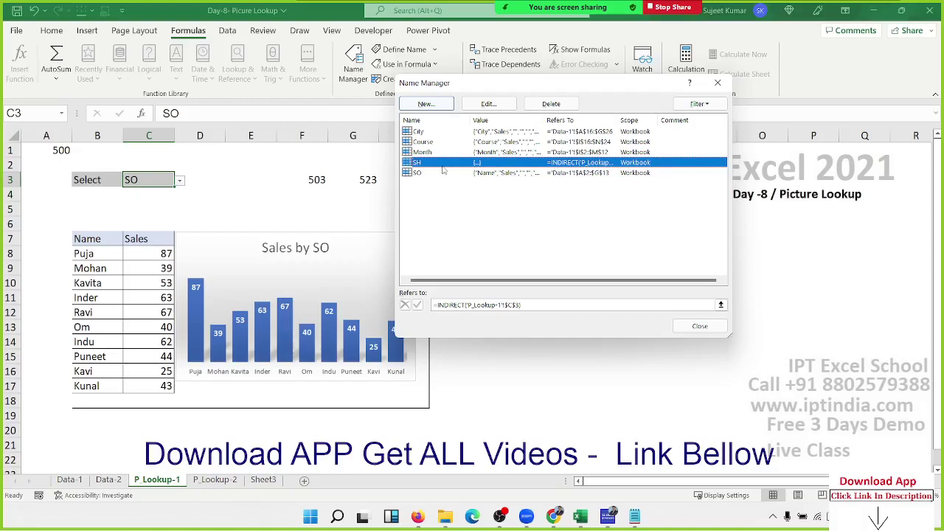
pyautogui.click(695, 330)
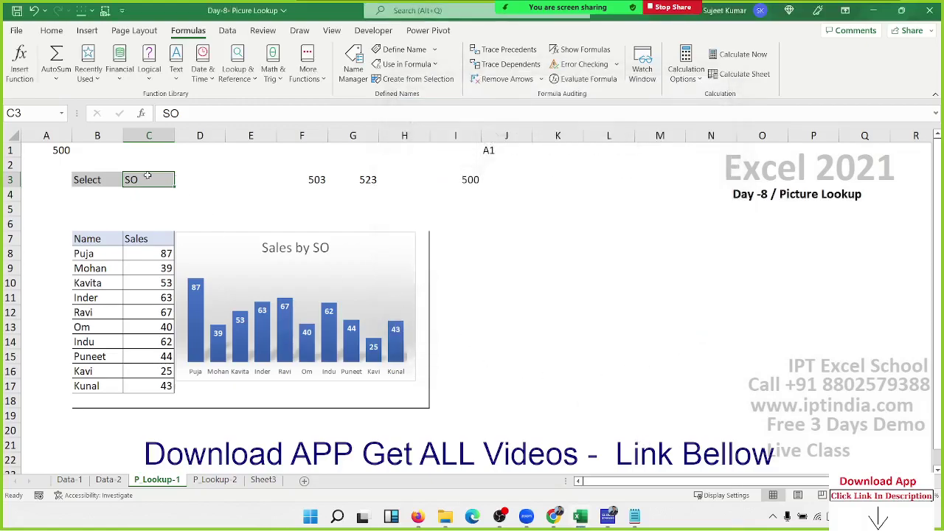
# Step: Cycle the C3 category on P_Lookup-1 through City and Month, settle on Course, then go to P_Lookup-2
pyautogui.click(144, 178)
pyautogui.click(179, 181)
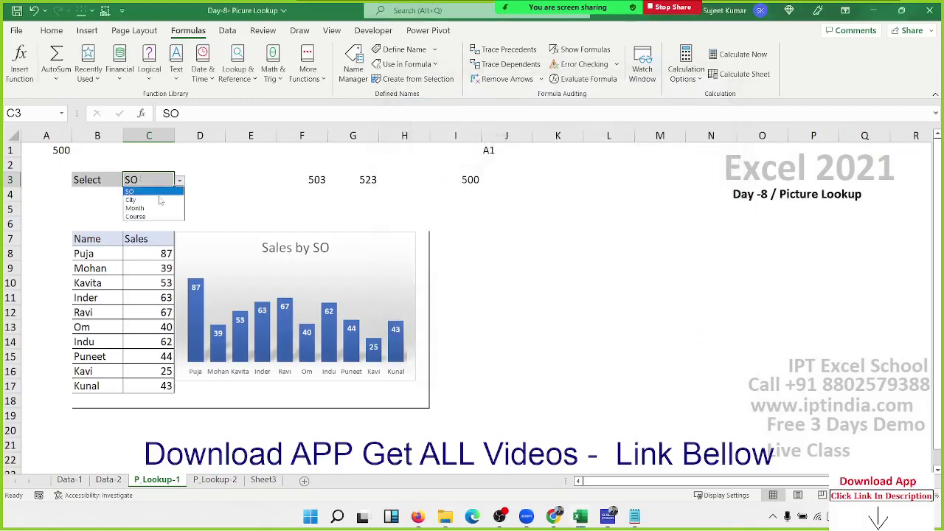
pyautogui.click(134, 200)
pyautogui.click(179, 181)
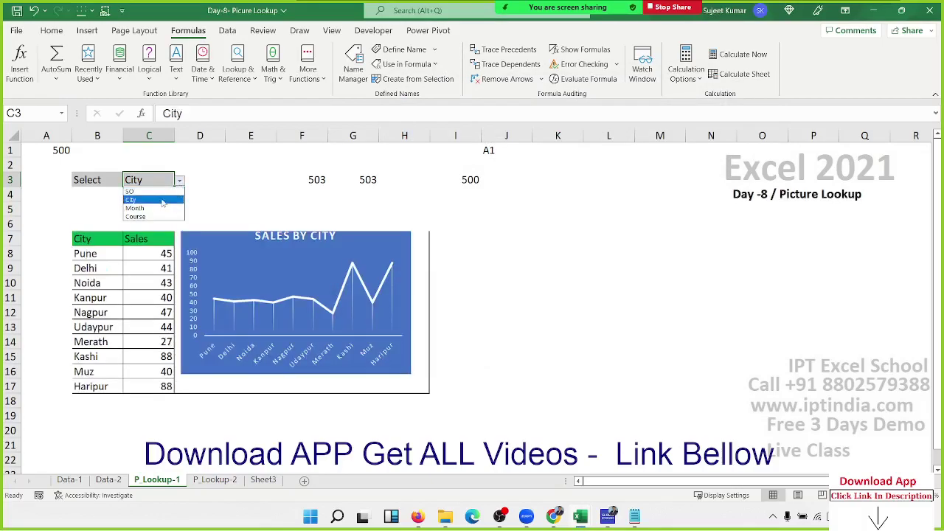
pyautogui.click(160, 209)
pyautogui.click(180, 181)
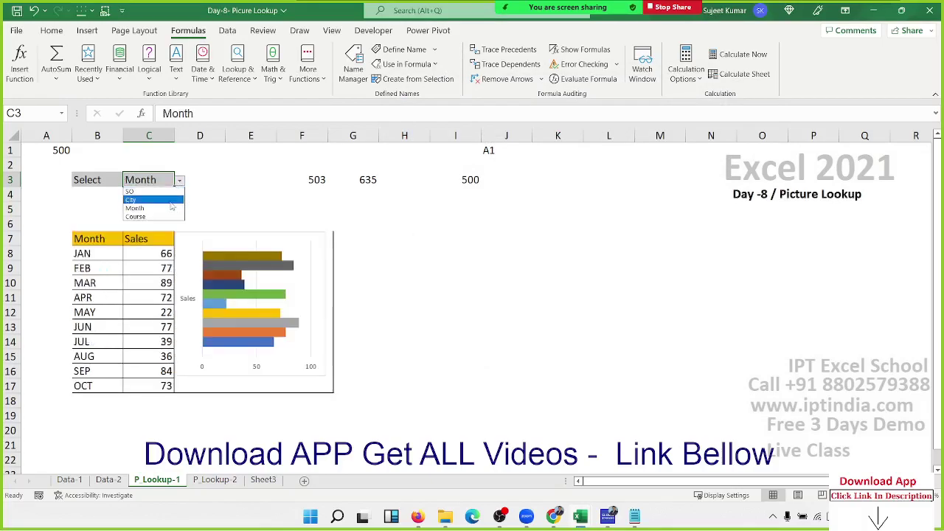
pyautogui.click(161, 218)
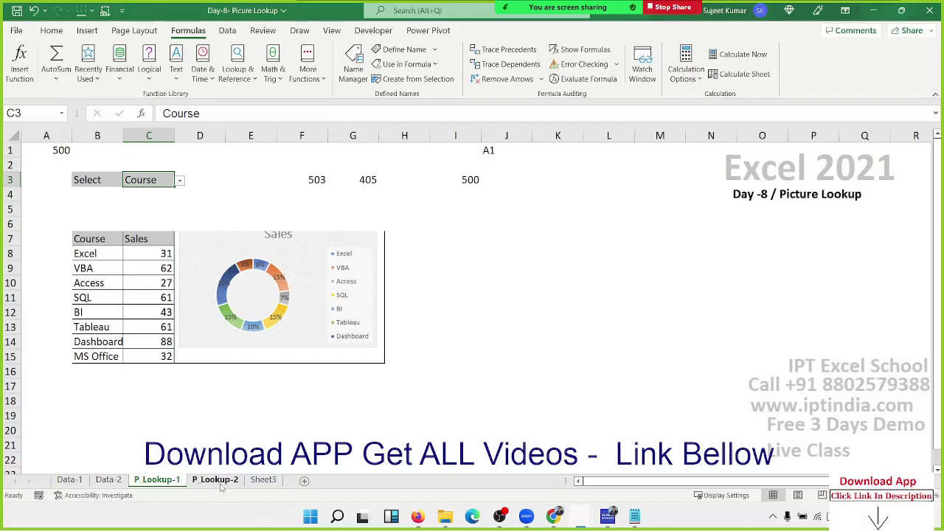
pyautogui.click(219, 481)
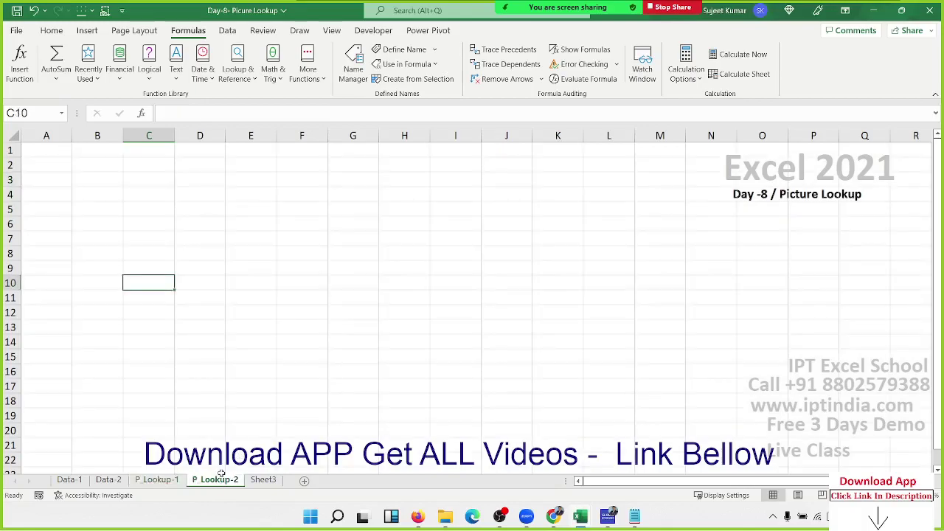
# Step: On Data-2, enter the first three people's names in C2:C4 beside their photos
pyautogui.click(108, 480)
pyautogui.click(132, 234)
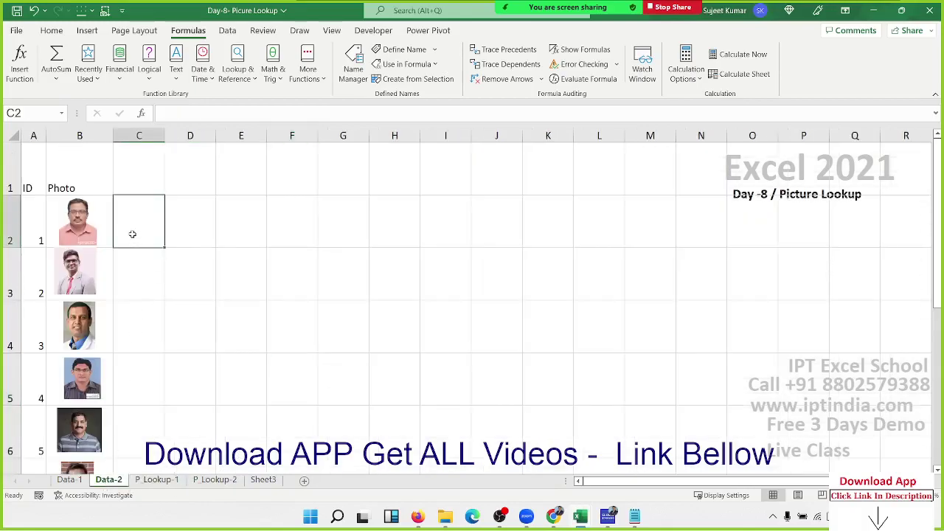
pyautogui.write('Puneet')
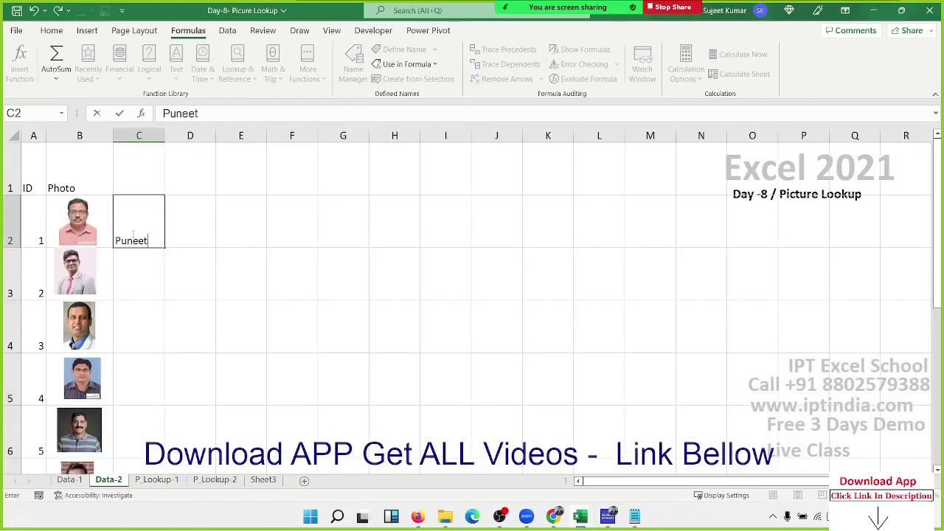
pyautogui.press('Return')
pyautogui.write('Ravi')
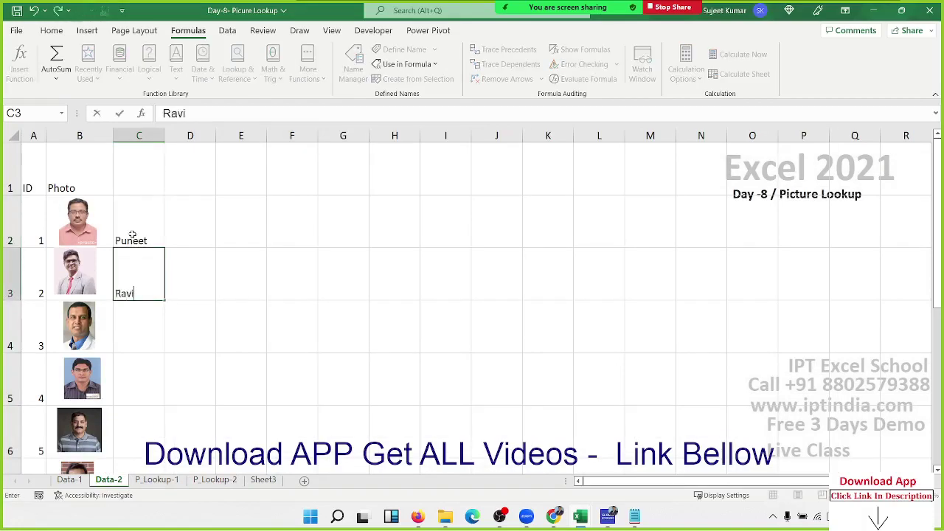
pyautogui.press('Return')
pyautogui.write('Kara')
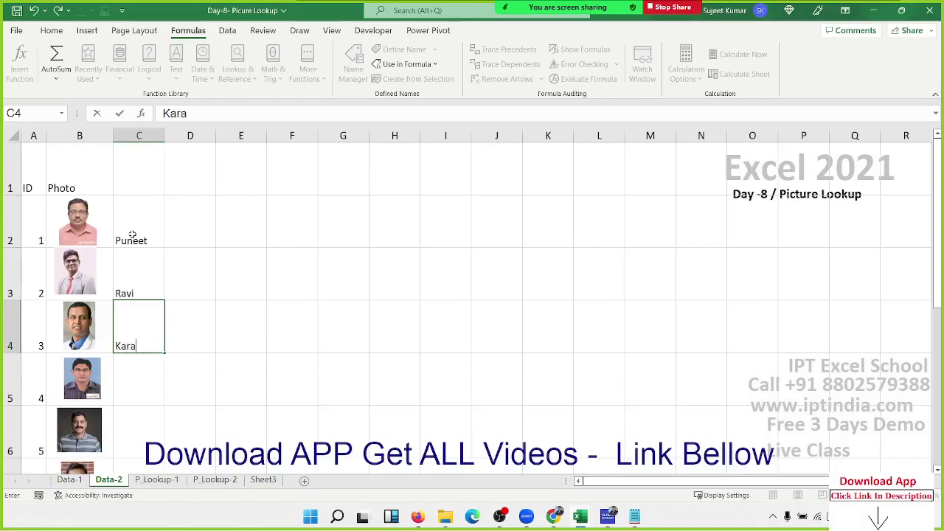
pyautogui.write('n')
pyautogui.press('Return')
# Step: Enter the remaining three people's names in C5:C7, then return to P_Lookup-2
pyautogui.write('Moh')
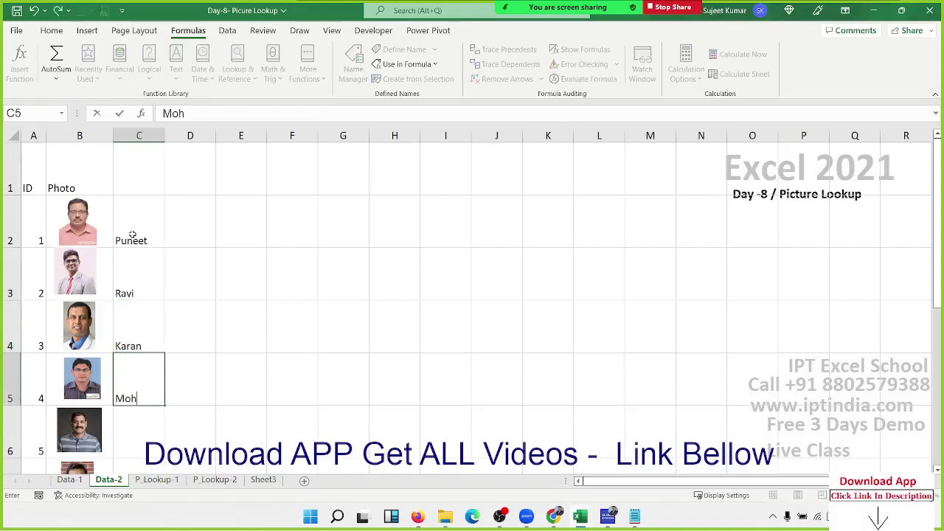
pyautogui.write('an')
pyautogui.press('Return')
pyautogui.write('Uday')
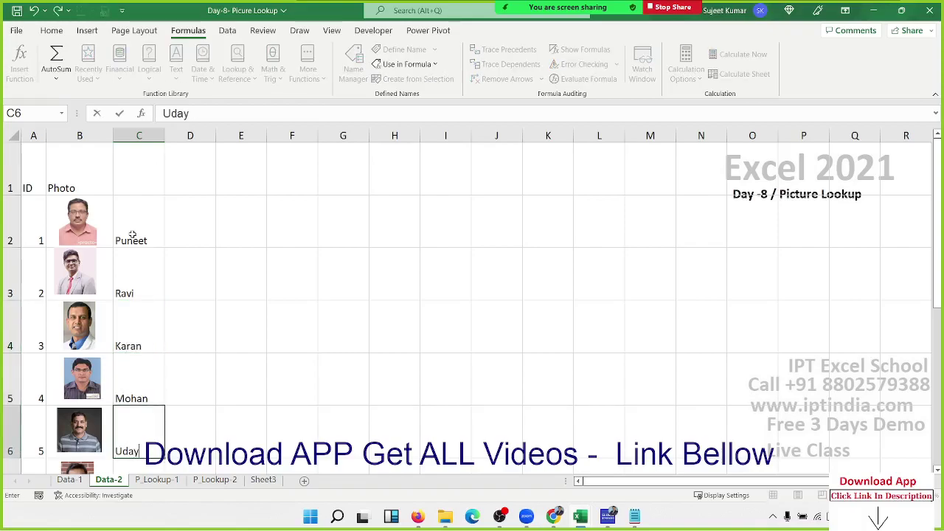
pyautogui.press('Return')
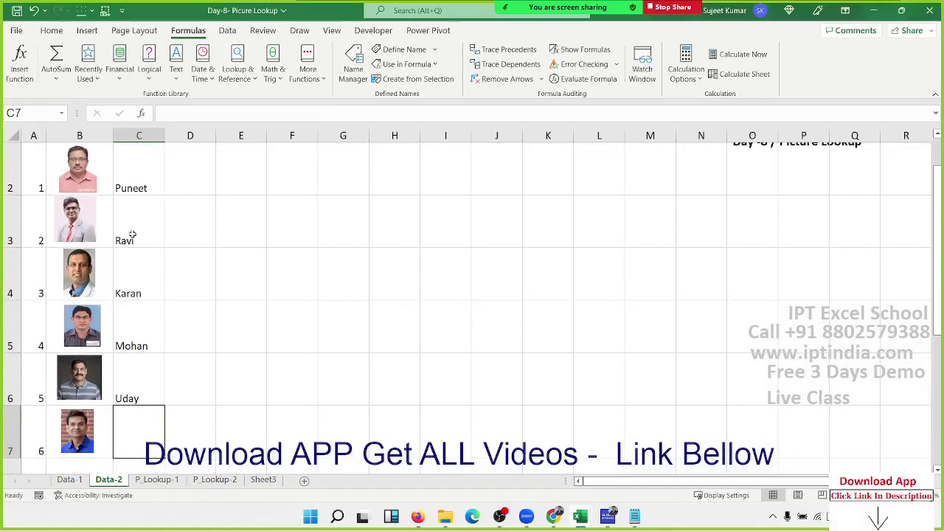
pyautogui.write('Inder')
pyautogui.press('Return')
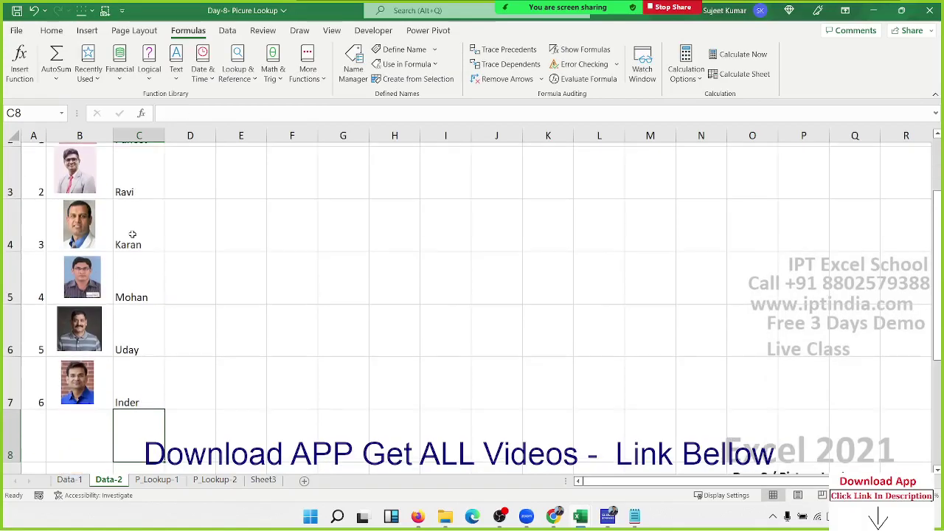
pyautogui.click(214, 479)
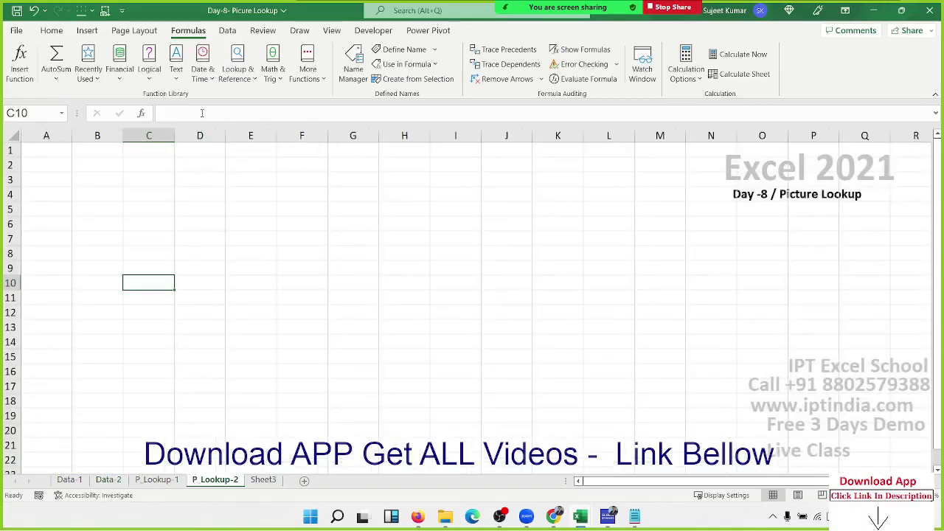
# Step: Put the label ID in B3, the value 1 in C3, and the label Name in D5
pyautogui.click(106, 181)
pyautogui.write('ID')
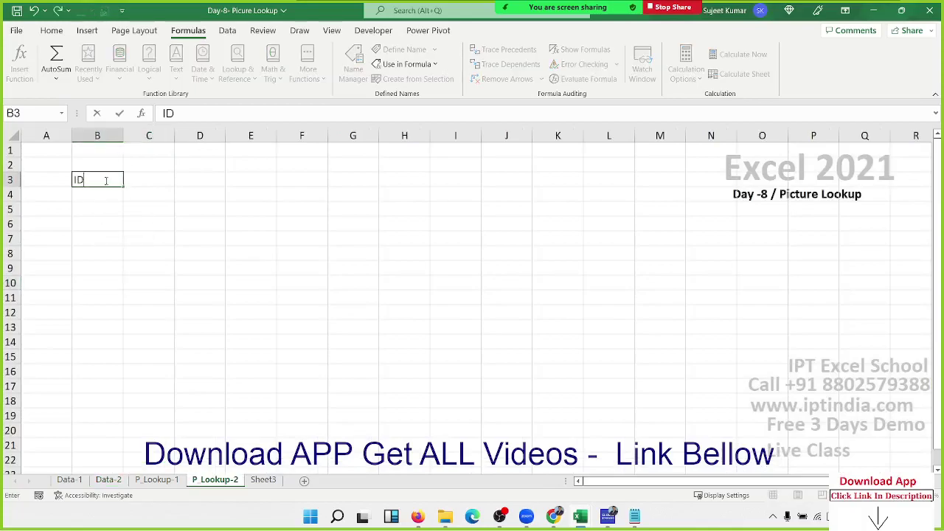
pyautogui.press('Tab')
pyautogui.press('Tab')
pyautogui.hotkey('shift', 'Tab')
pyautogui.write('1')
pyautogui.hotkey('ctrl', 'Return')
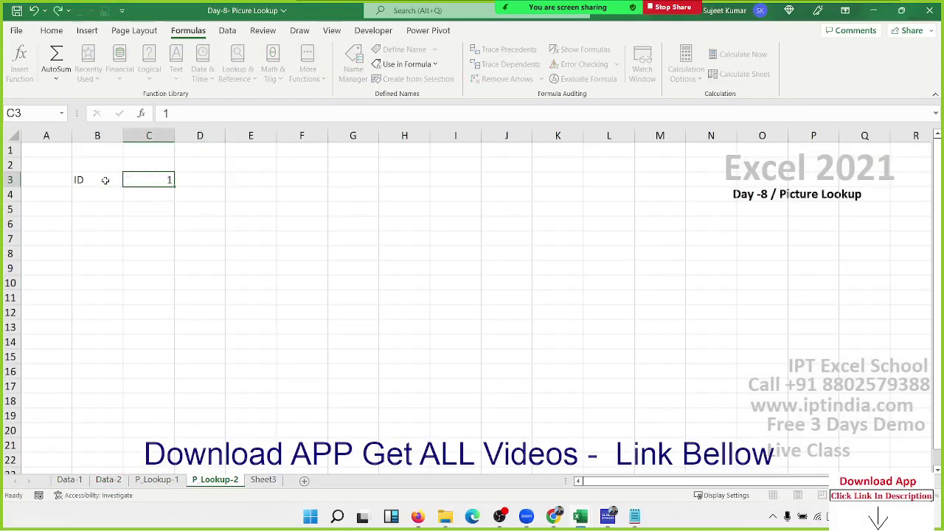
pyautogui.press('Down')
pyautogui.press('Down')
pyautogui.press('Right')
pyautogui.write('Name')
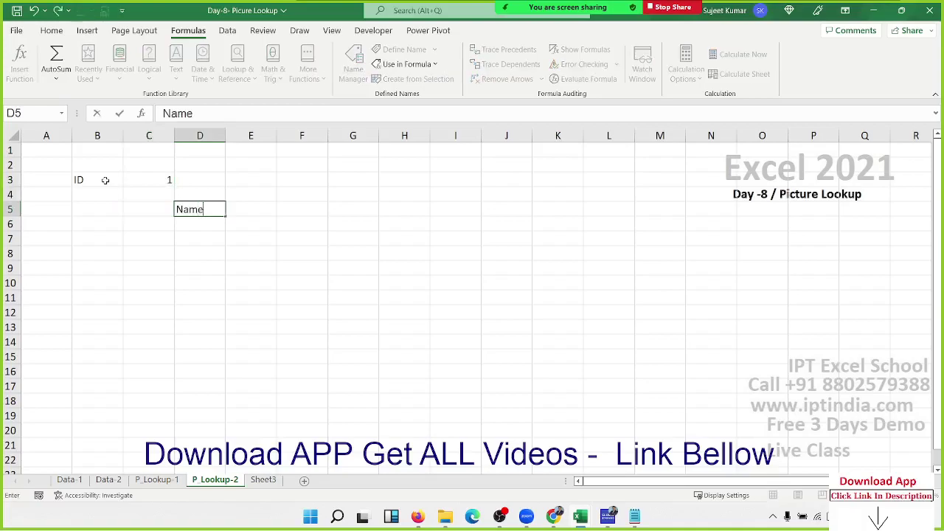
pyautogui.press('Return')
# Step: Enter =VLOOKUP(C3,'Data-2'!A:C,3,0) in E5 to fetch the name for the ID
pyautogui.press('Up')
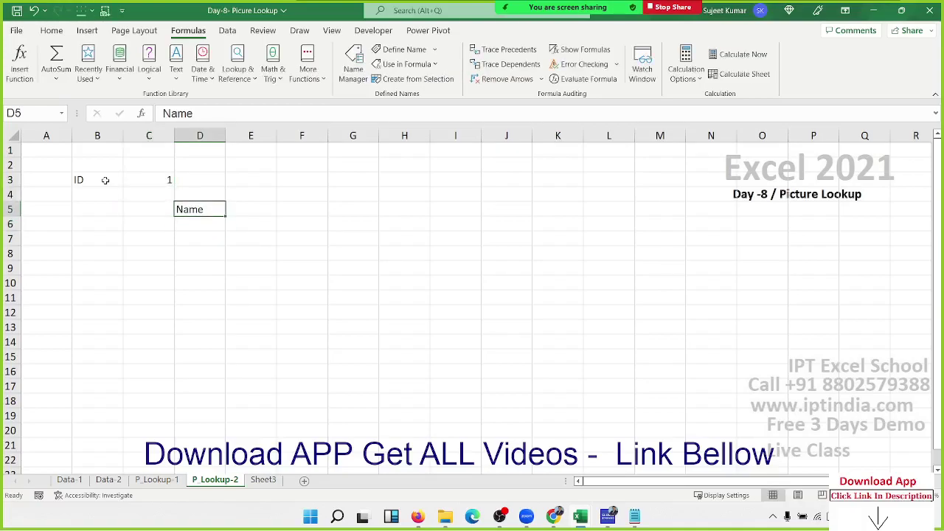
pyautogui.press('Right')
pyautogui.write('=vl')
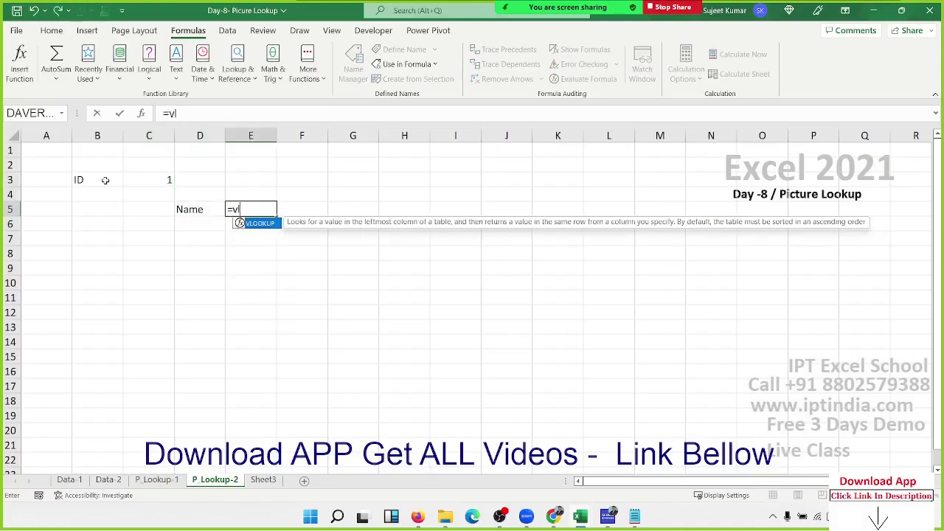
pyautogui.press('Tab')
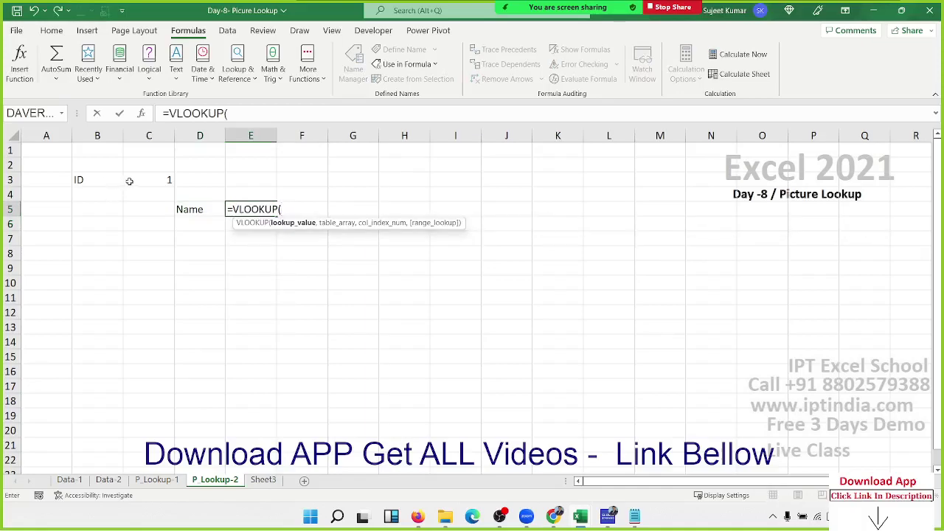
pyautogui.click(129, 180)
pyautogui.write(',')
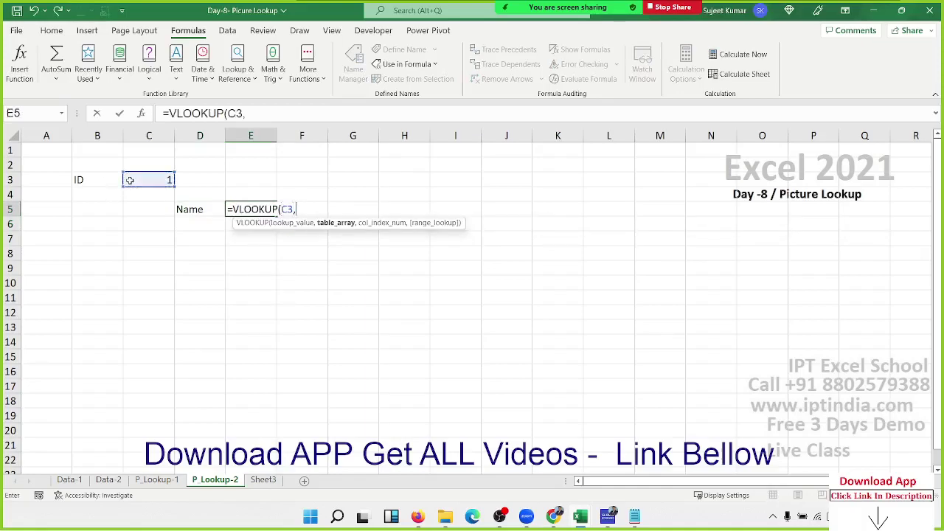
pyautogui.click(120, 481)
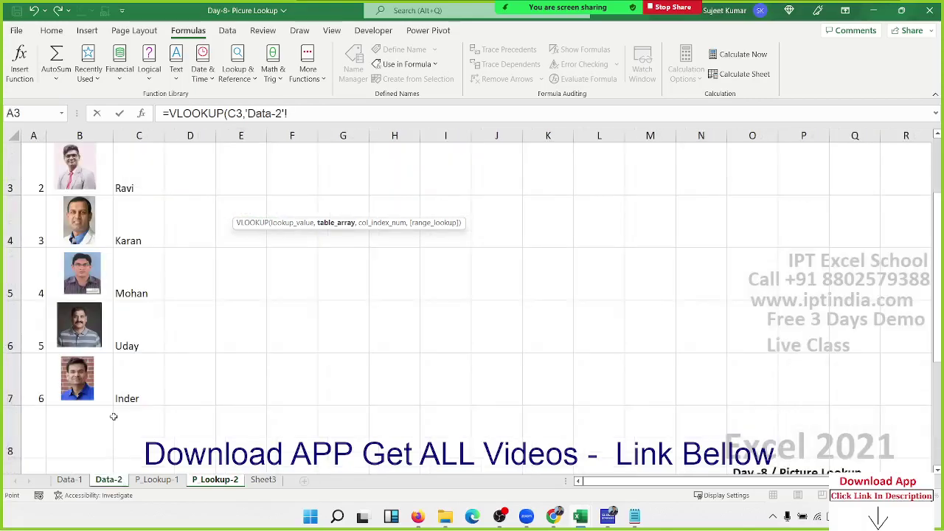
pyautogui.moveTo(33, 135); pyautogui.dragTo(115, 142)
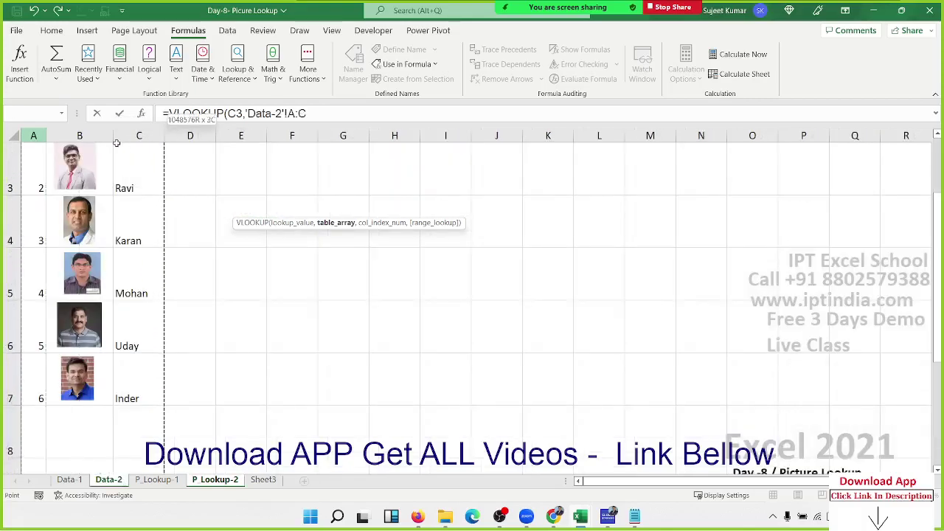
pyautogui.write(',3,0')
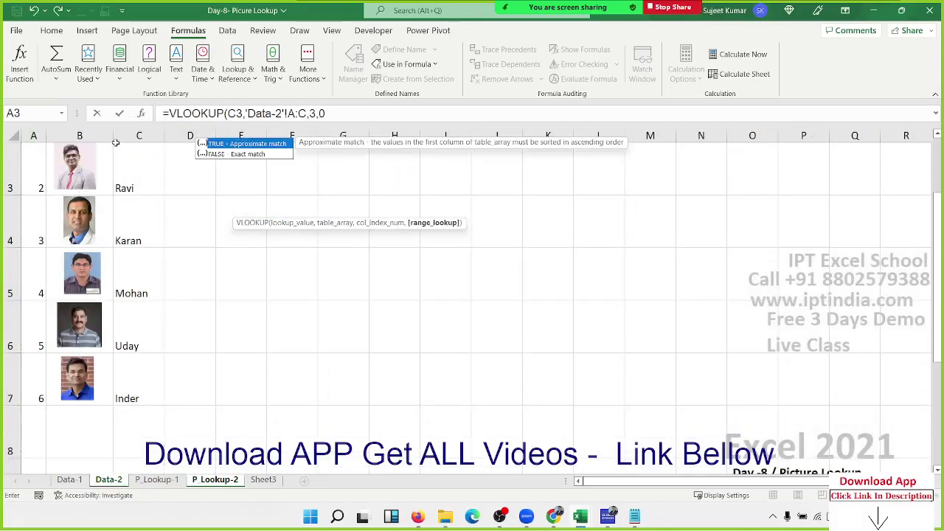
pyautogui.write(')')
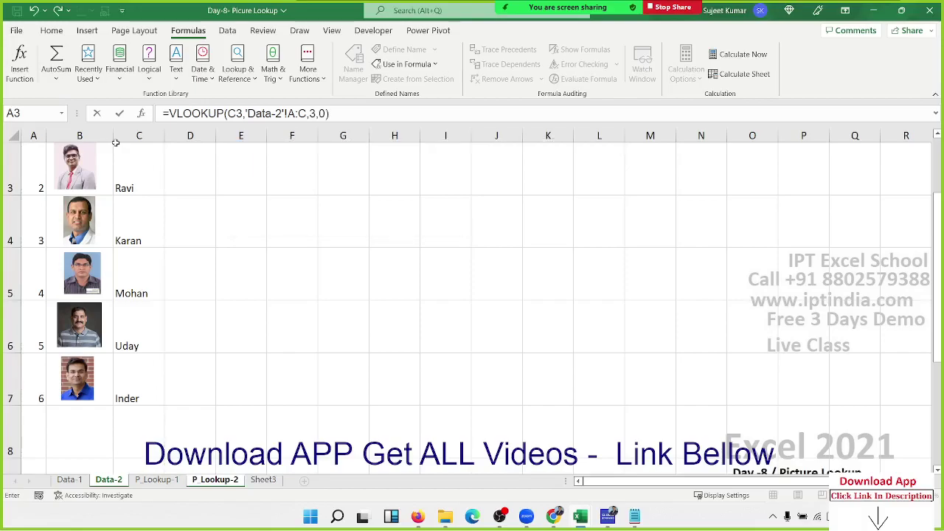
pyautogui.hotkey('ctrl', 'Return')
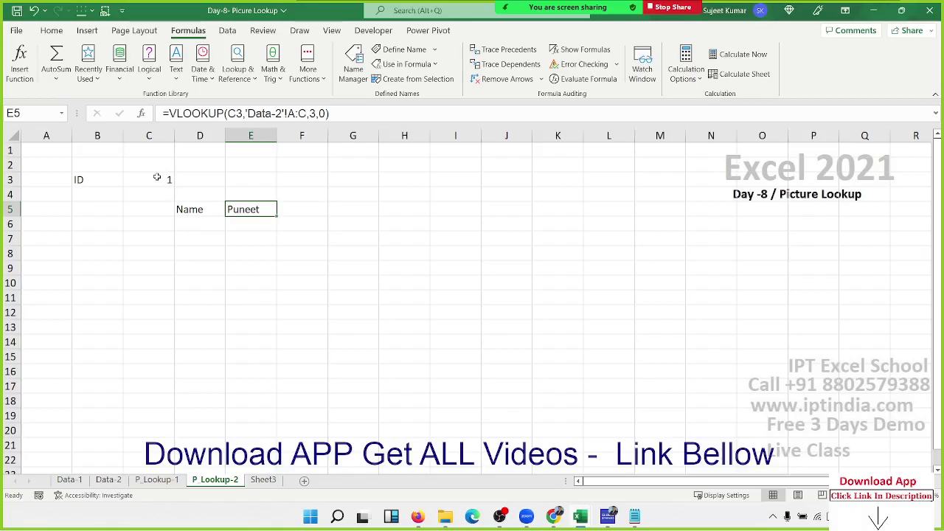
# Step: Clear the VLOOKUP formula from E5 on P_Lookup-2
pyautogui.press('Delete')
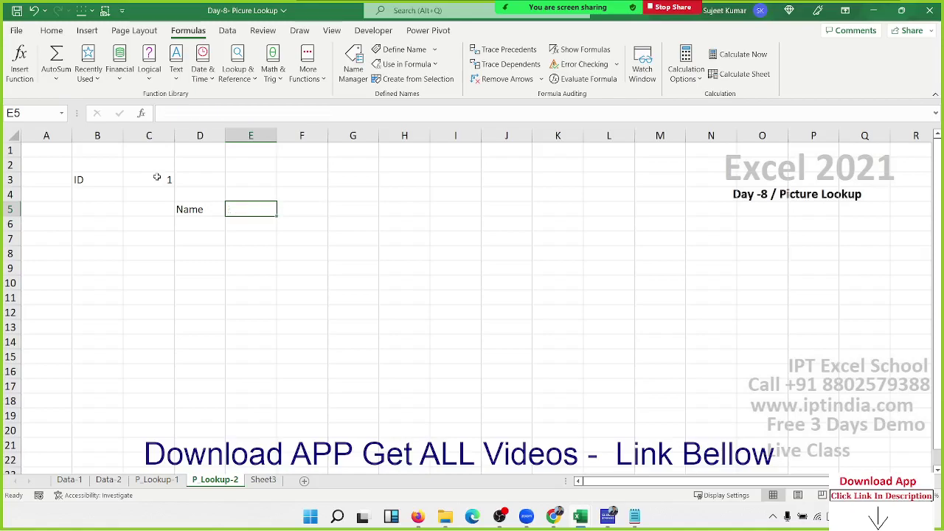
pyautogui.press('Left')
pyautogui.press('Up')
pyautogui.press('Up')
pyautogui.press('Left')
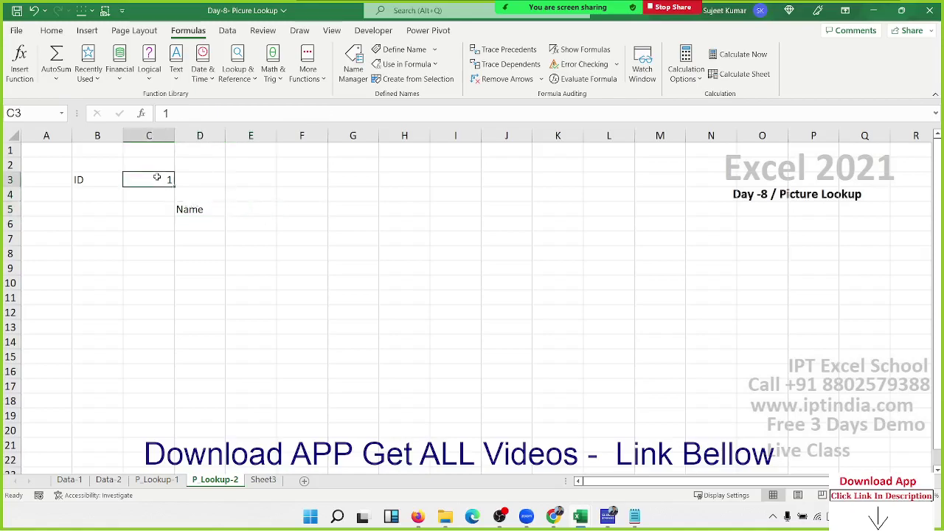
pyautogui.press('Right')
pyautogui.press('Down')
pyautogui.press('Right')
pyautogui.press('Down')
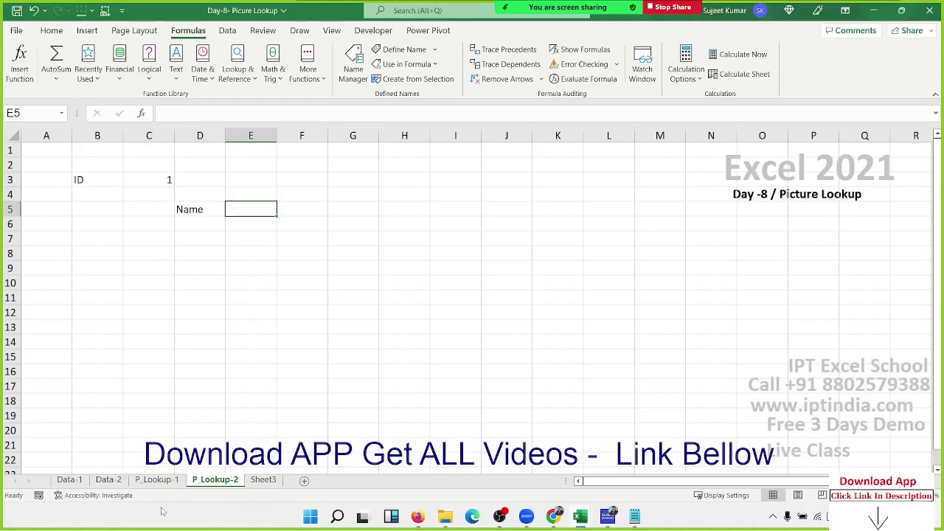
# Step: Review the ID, photo and name cells on Data-2, then come back to P_Lookup-2
pyautogui.click(118, 483)
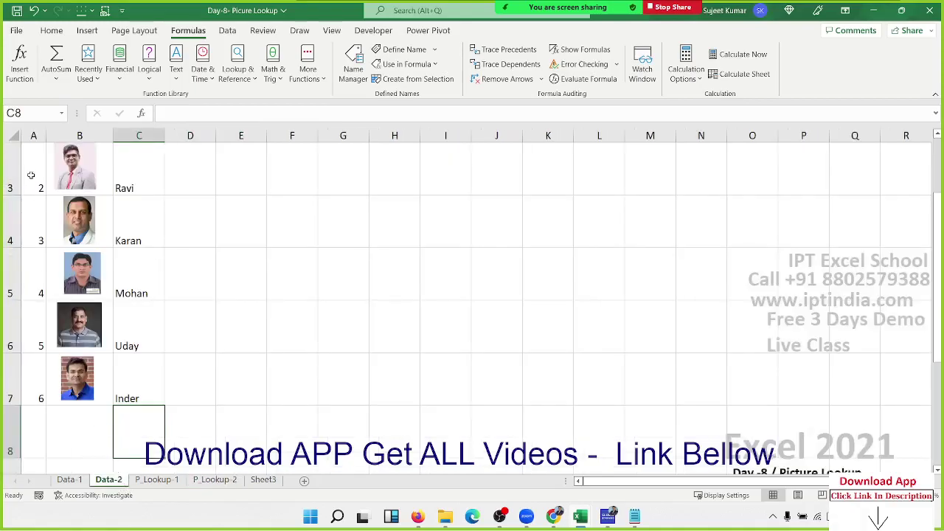
pyautogui.moveTo(30, 175); pyautogui.dragTo(14, 375)
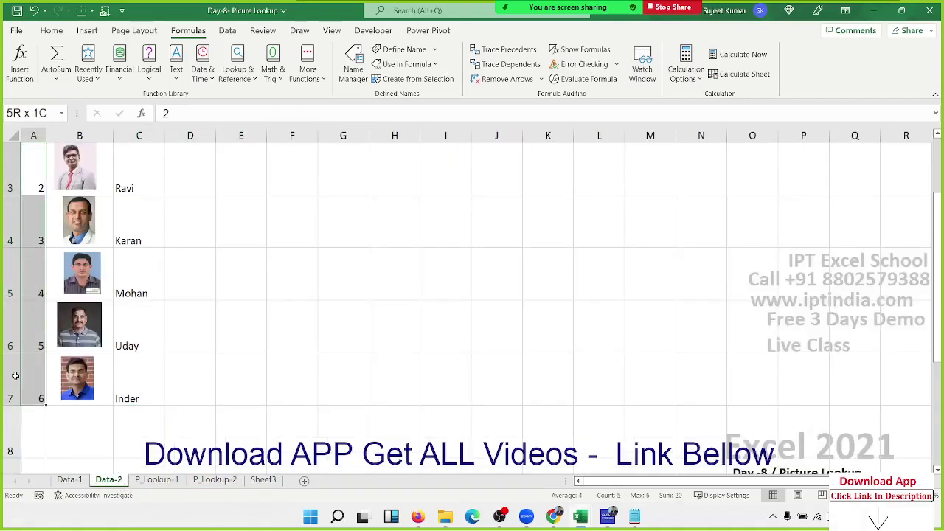
pyautogui.moveTo(15, 375); pyautogui.dragTo(126, 386)
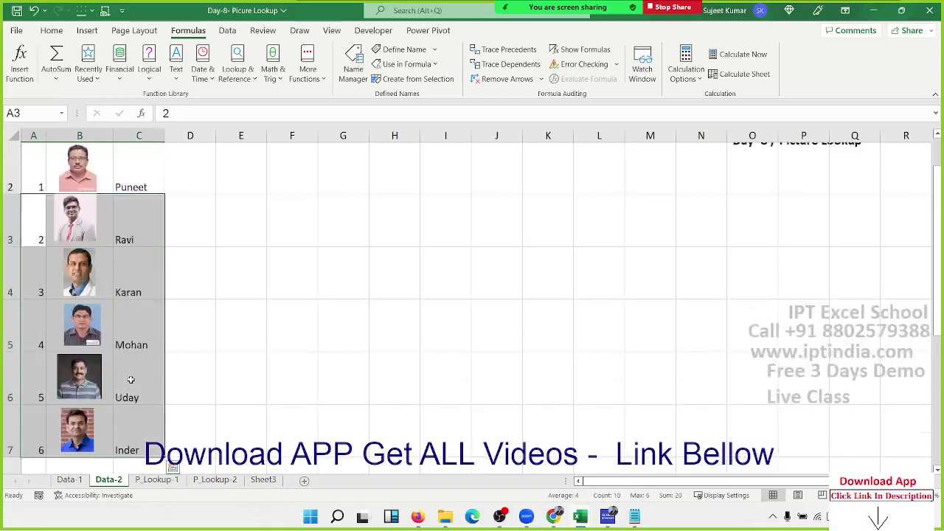
pyautogui.scroll(1, 131, 379)
pyautogui.click(255, 328)
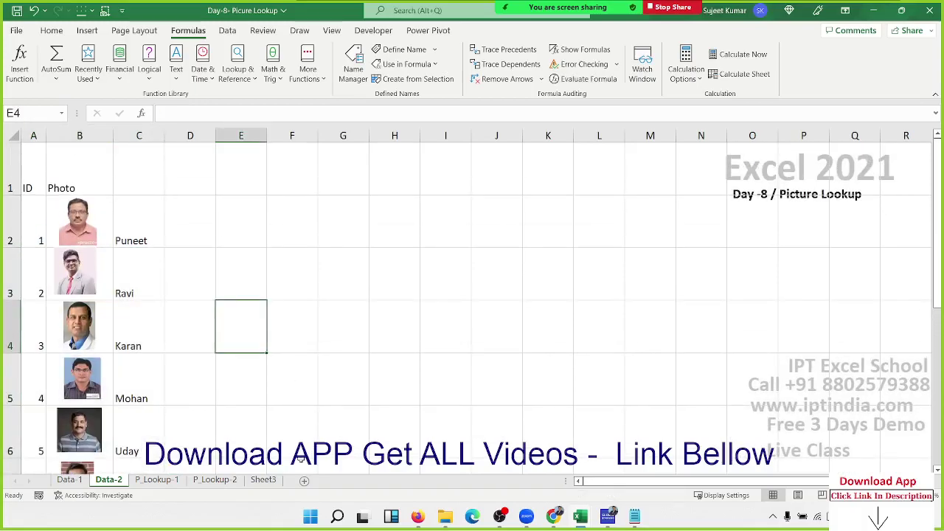
pyautogui.click(221, 480)
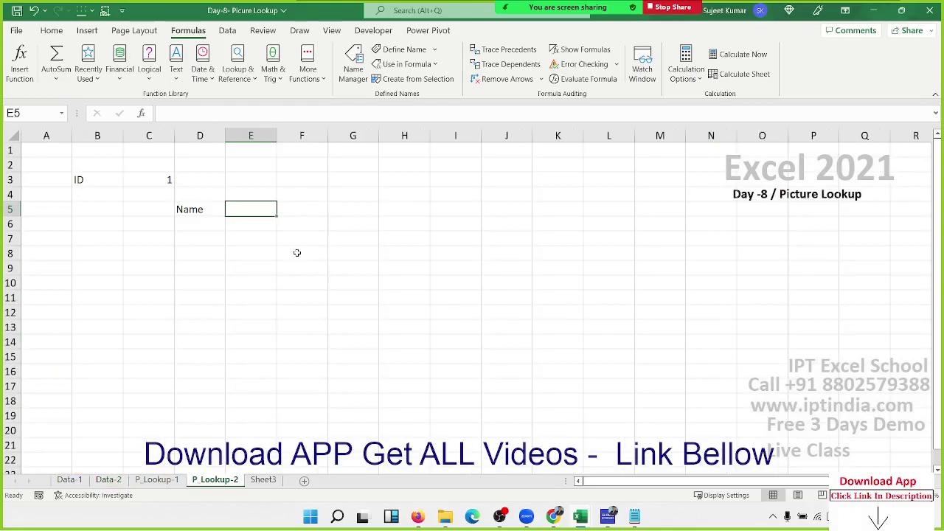
# Step: Re-enter =VLOOKUP(C3,'Data-2'!A:C,3,0) in E5 so it returns the name for ID 1
pyautogui.write('=vl')
pyautogui.press('Tab')
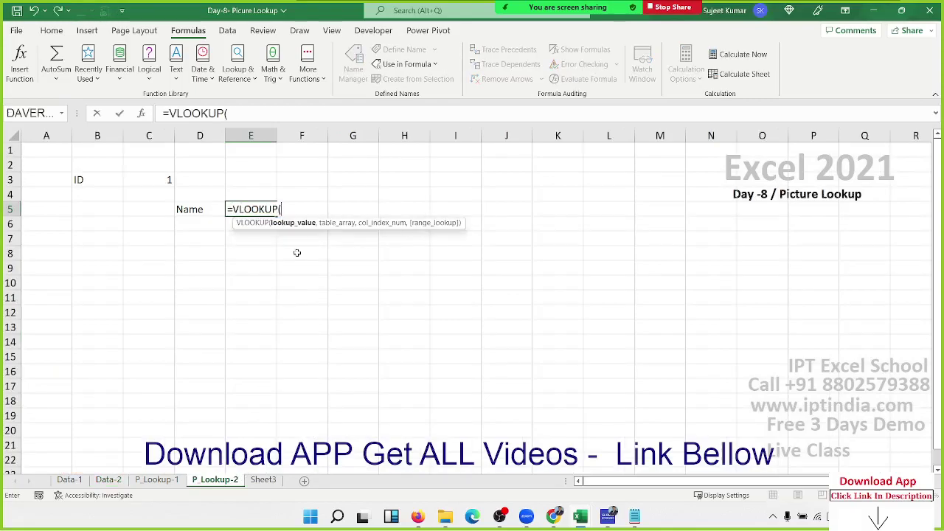
pyautogui.click(162, 180)
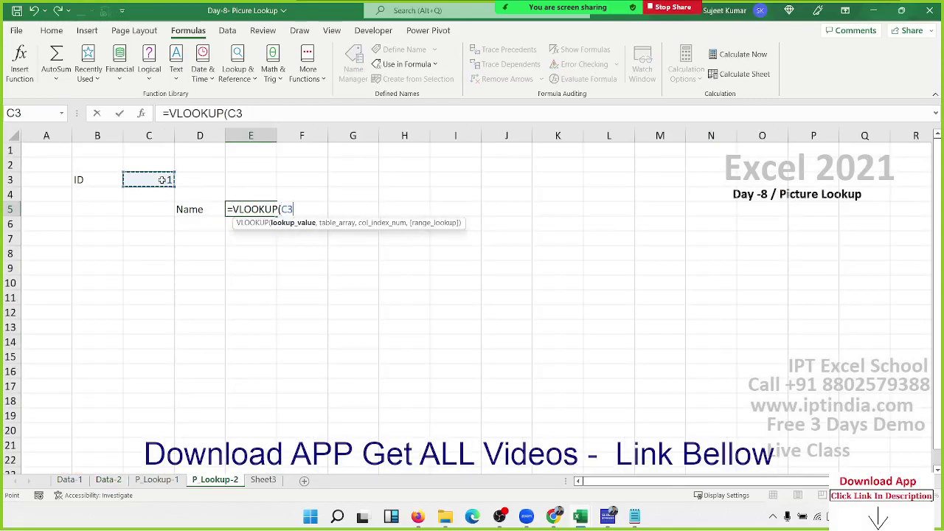
pyautogui.write(',')
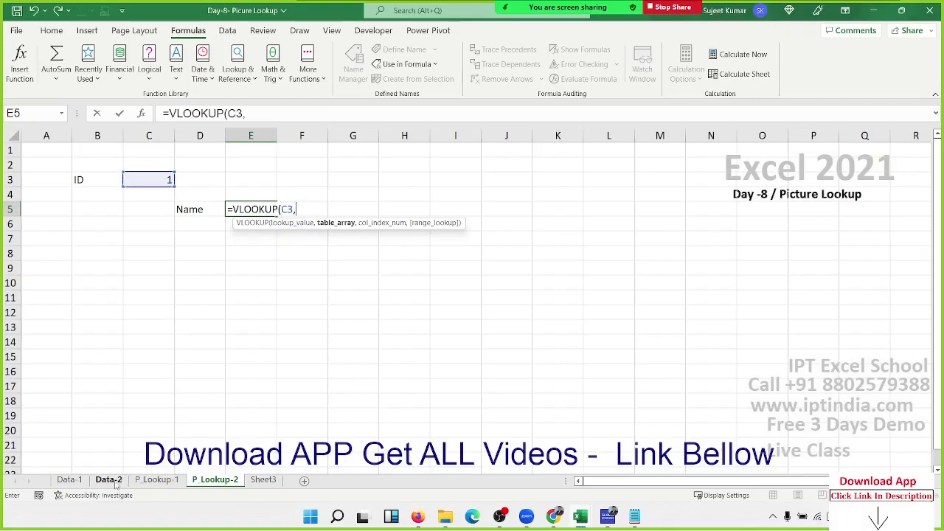
pyautogui.click(108, 480)
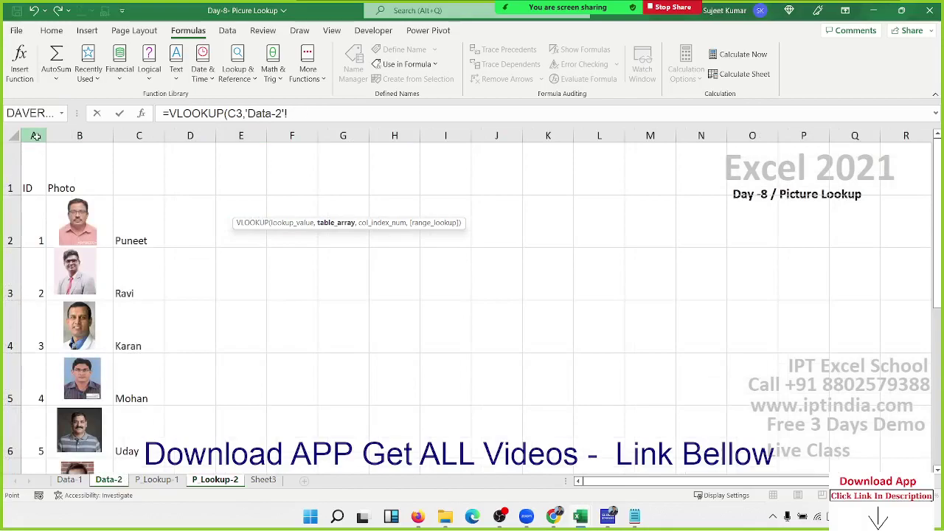
pyautogui.moveTo(35, 135); pyautogui.dragTo(132, 149)
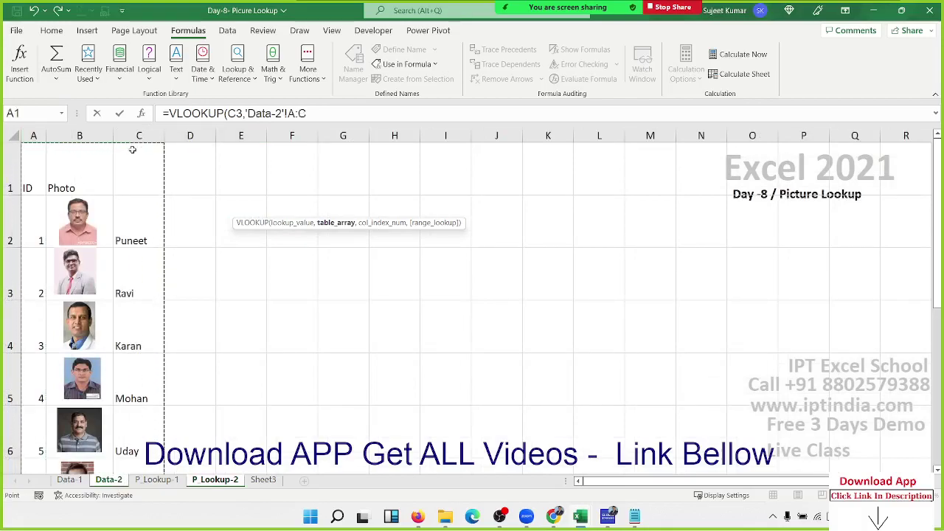
pyautogui.write(',')
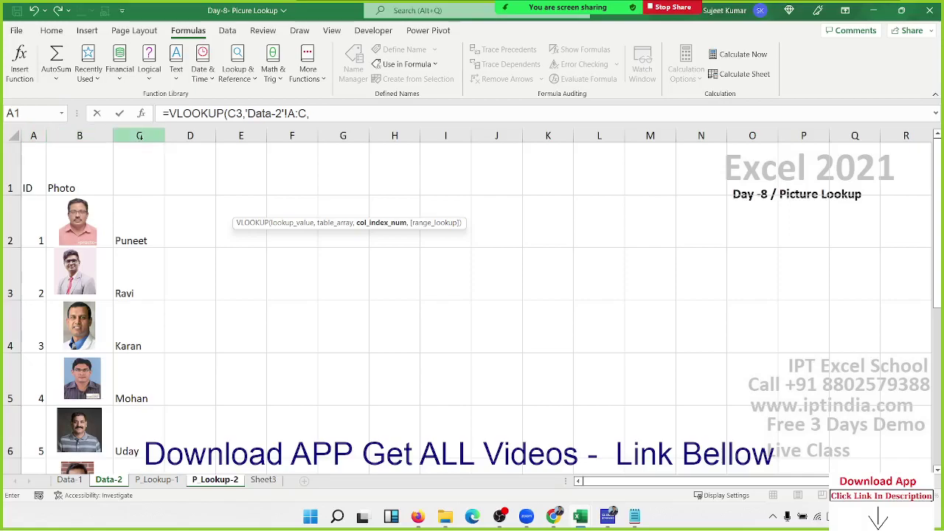
pyautogui.write('3,0')
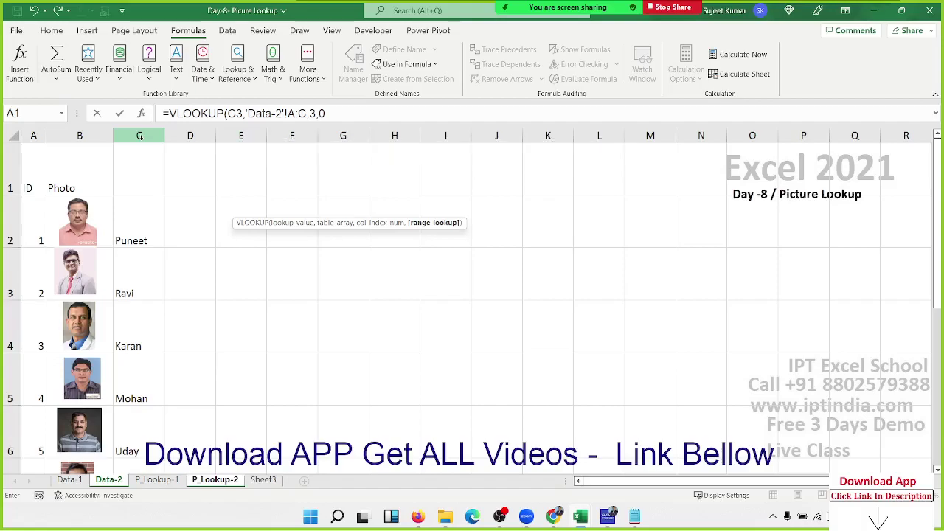
pyautogui.write(')')
pyautogui.press('Return')
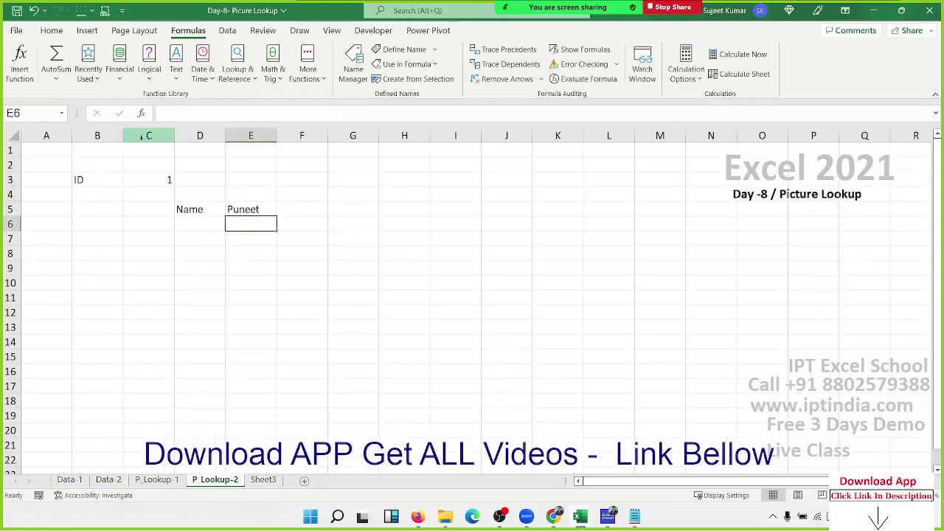
pyautogui.press('Up')
pyautogui.press('Up')
pyautogui.press('Up')
pyautogui.press('Left')
pyautogui.press('Left')
pyautogui.write('2')
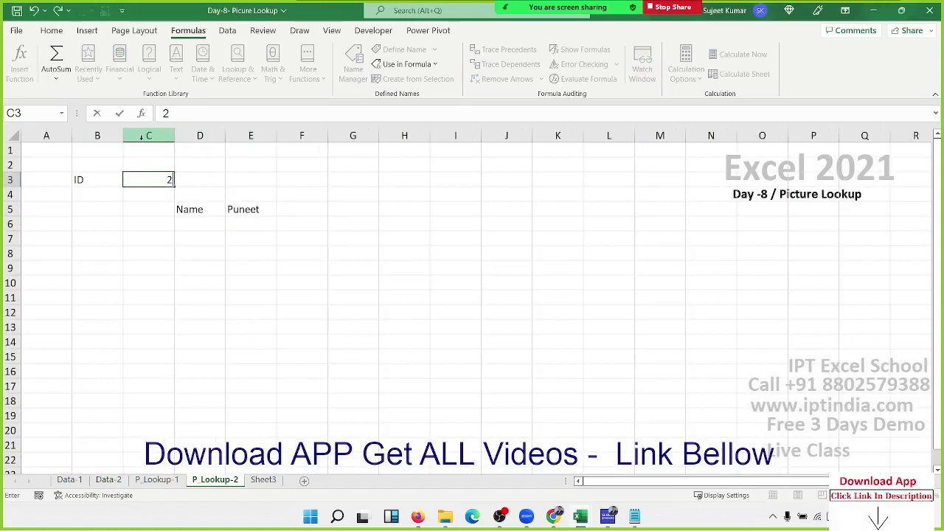
pyautogui.press('Return')
pyautogui.press('Up')
pyautogui.write('3')
pyautogui.press('Return')
pyautogui.press('Up')
pyautogui.write('3')
pyautogui.press('Return')
pyautogui.press('Up')
pyautogui.write('4')
pyautogui.press('Return')
pyautogui.press('Up')
pyautogui.write('5')
pyautogui.press('Return')
pyautogui.press('Up')
pyautogui.press('Return')
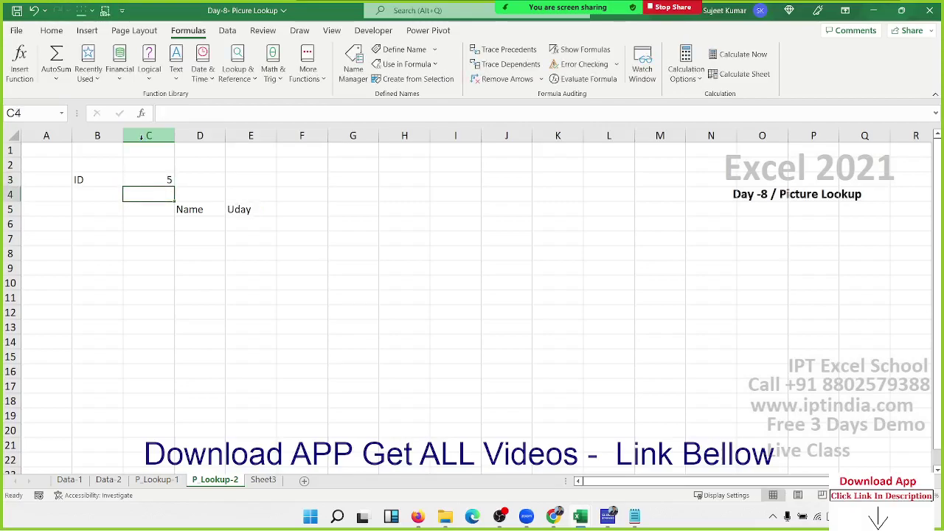
pyautogui.press('Up')
pyautogui.write('1')
pyautogui.press('Return')
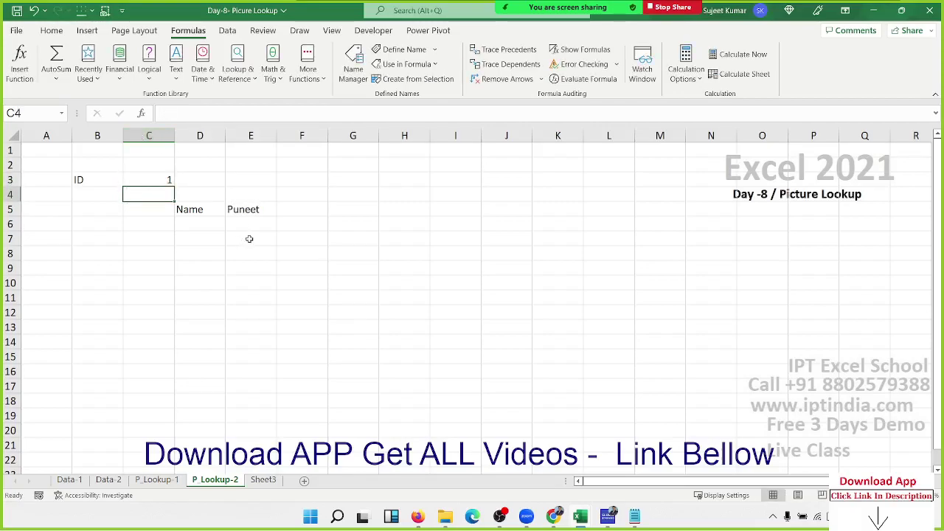
# Step: Merge and centre E7:F11 into one cell to form the photo box
pyautogui.moveTo(248, 239); pyautogui.dragTo(301, 298)
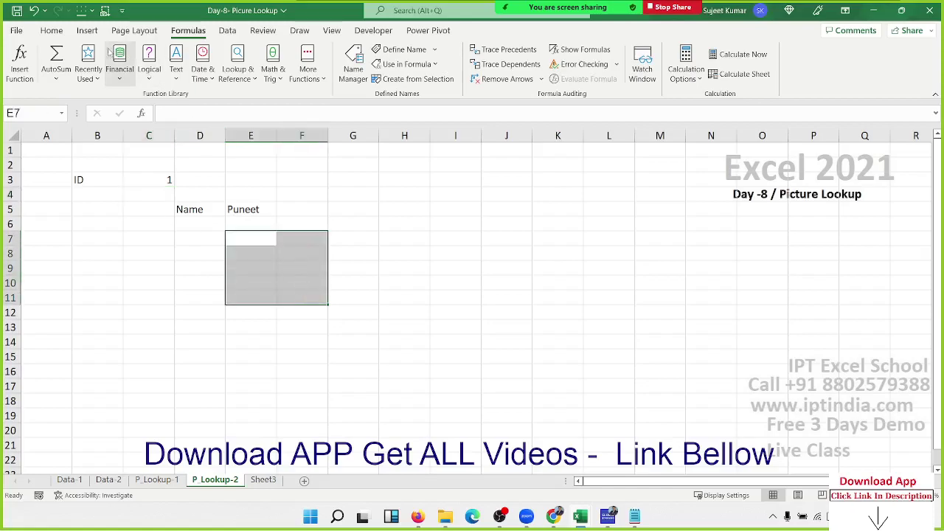
pyautogui.click(51, 30)
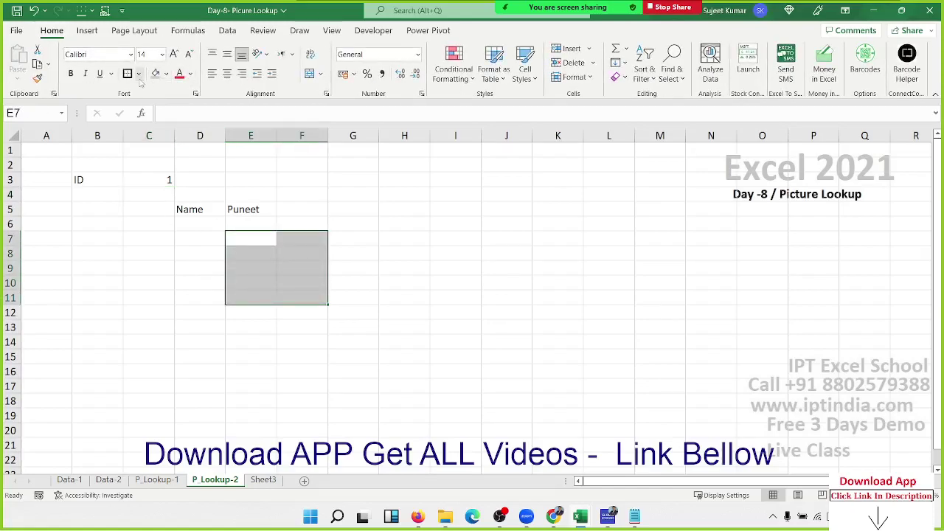
pyautogui.click(310, 74)
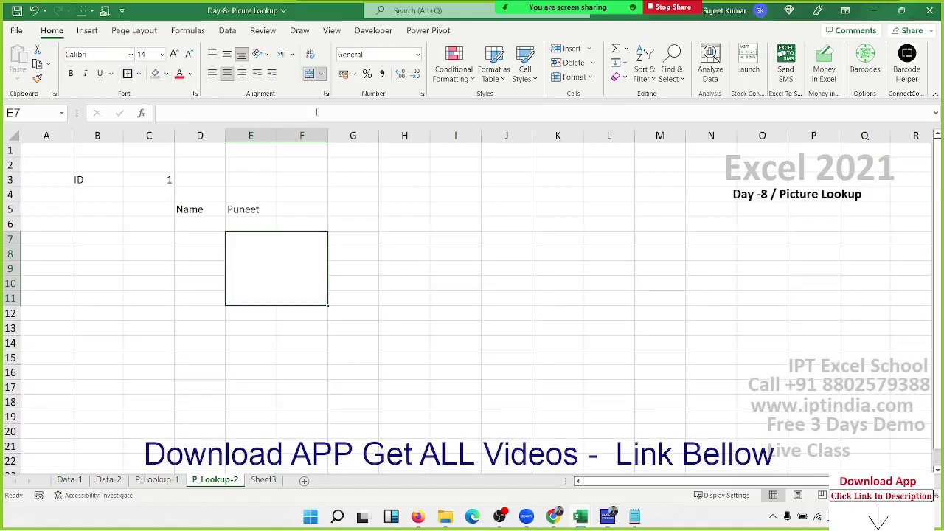
# Step: Try column index 2 in E5's VLOOKUP, then undo back to index 3
pyautogui.click(258, 211)
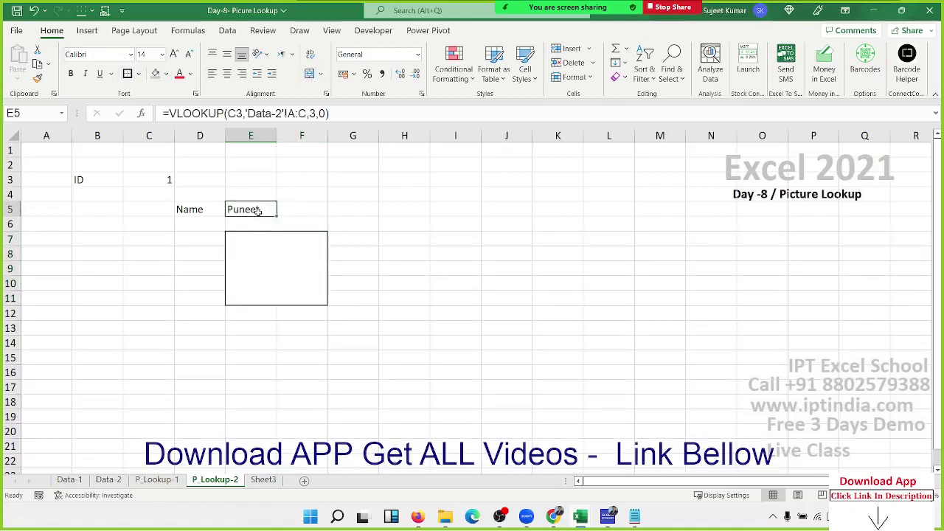
pyautogui.click(310, 114)
pyautogui.press('Delete')
pyautogui.write('2')
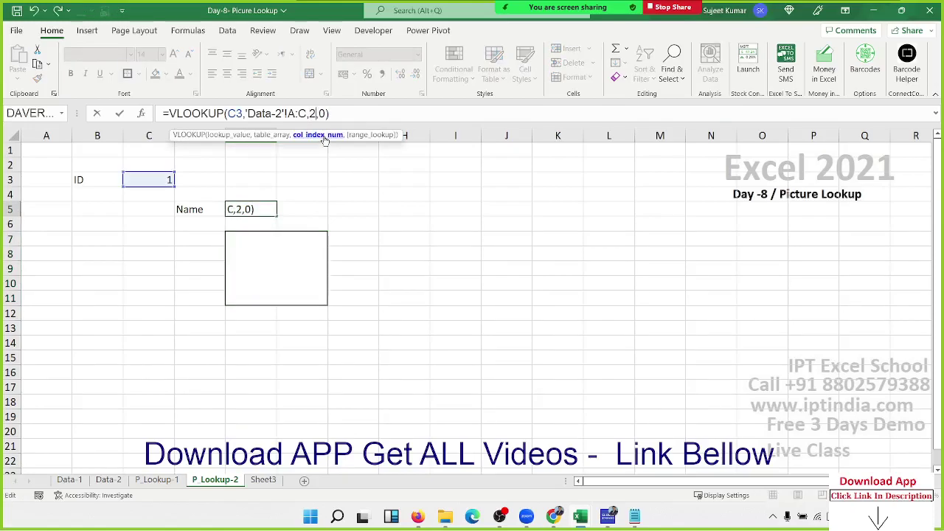
pyautogui.press('Return')
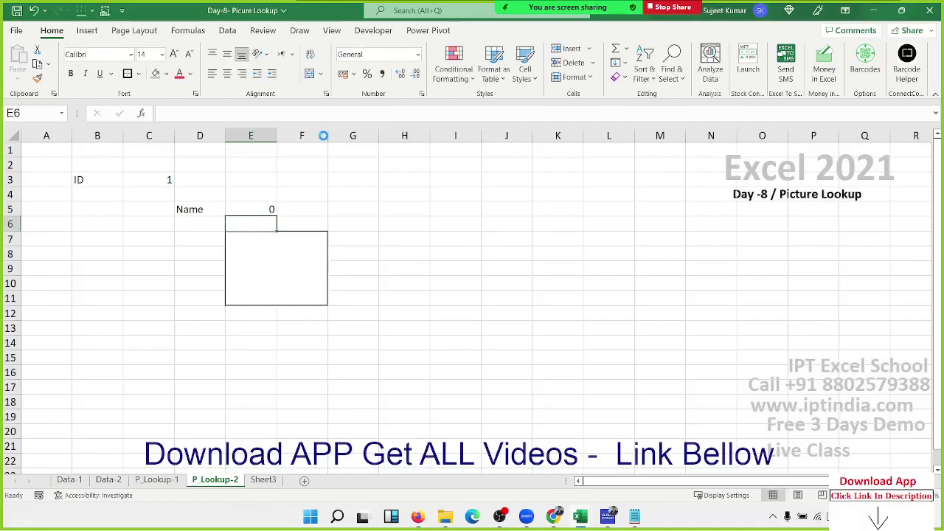
pyautogui.hotkey('ctrl', 'z')
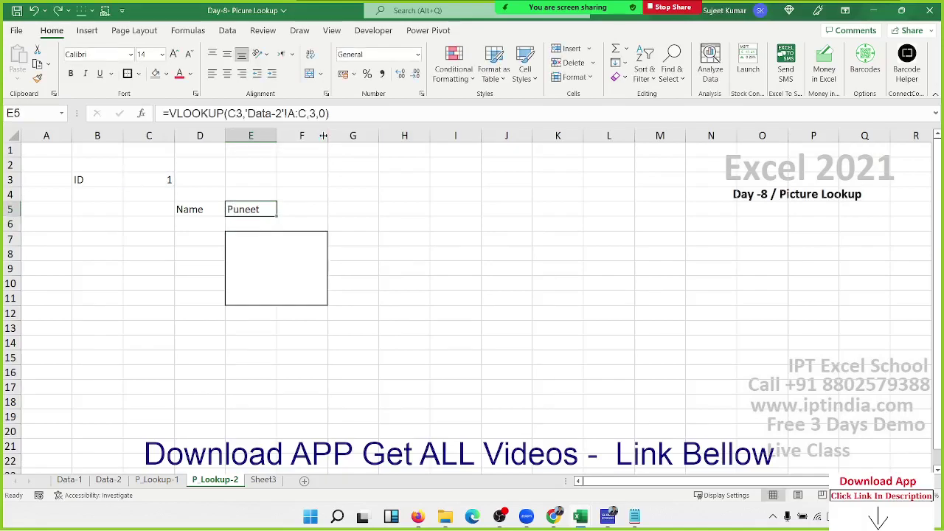
# Step: On Data-2, enter 1 in G2 and start a =MATCH( formula in H2
pyautogui.click(175, 481)
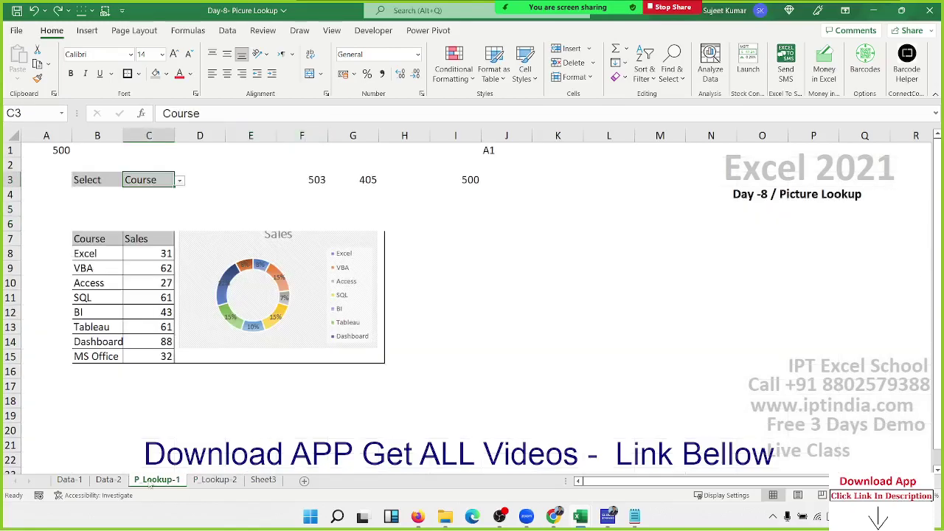
pyautogui.click(109, 480)
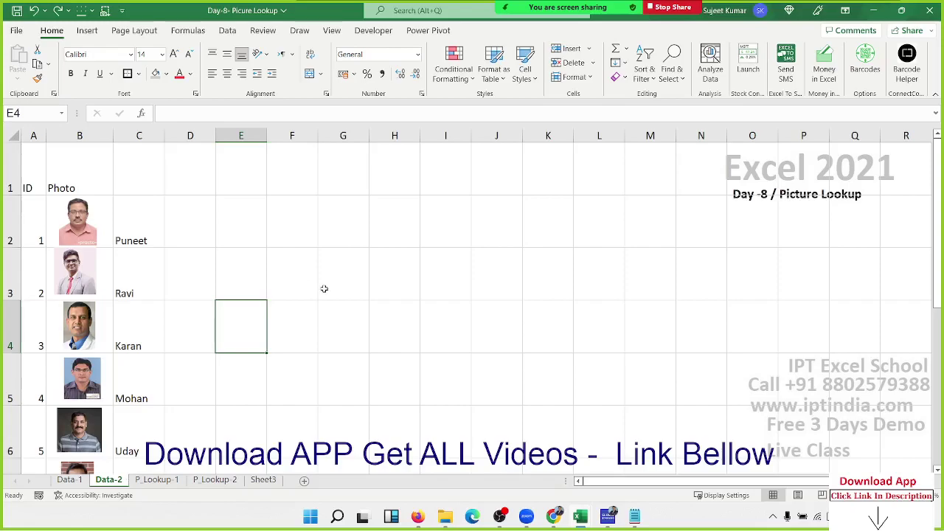
pyautogui.click(334, 225)
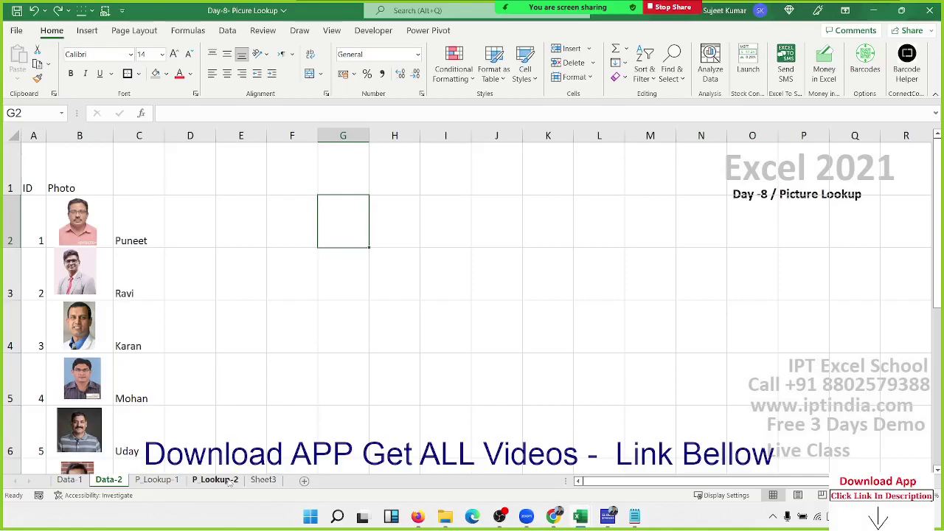
pyautogui.write('1')
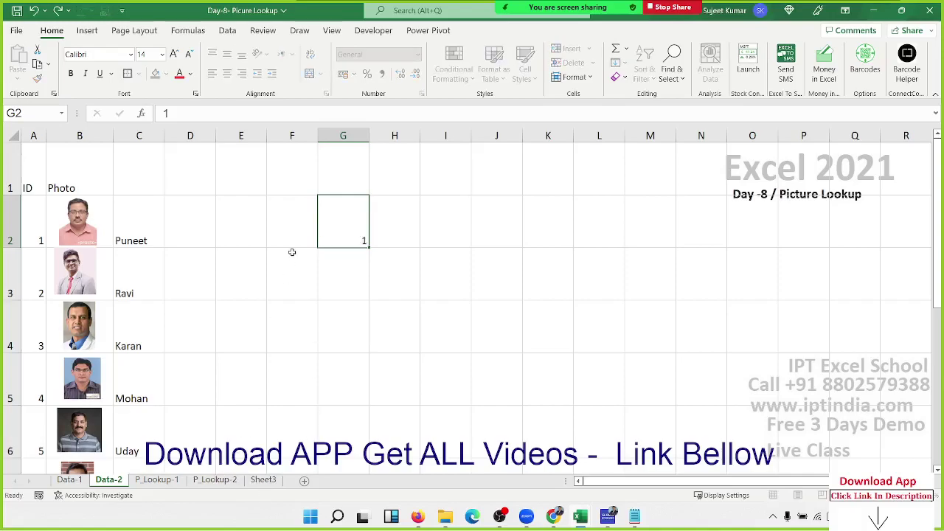
pyautogui.press('Tab')
pyautogui.write('=mat')
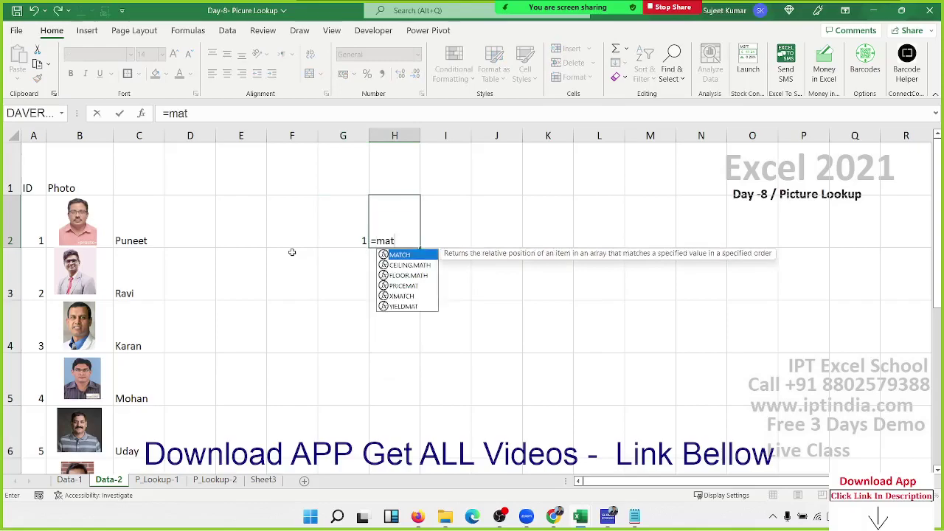
pyautogui.press('Tab')
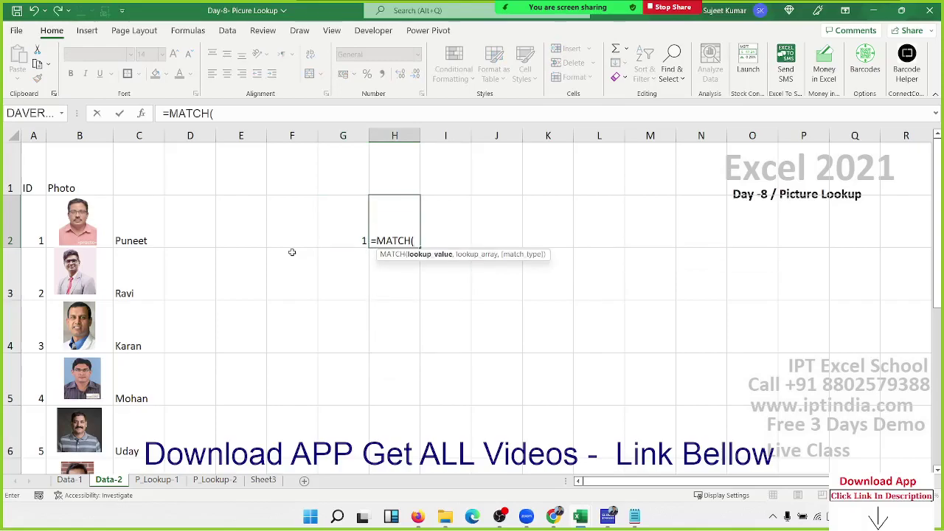
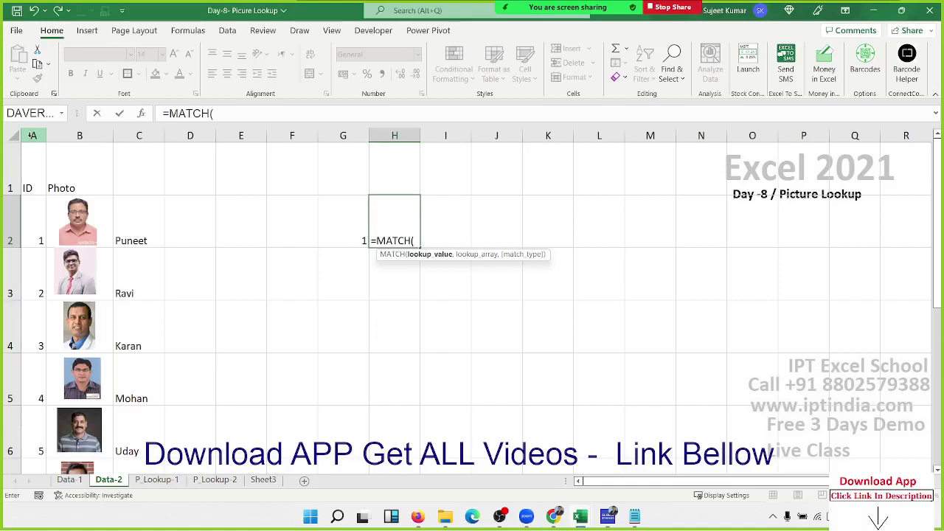
# Step: Enter =MATCH(G2,A:A,0) in H2 to find the row of G2's ID in column A
pyautogui.click(346, 239)
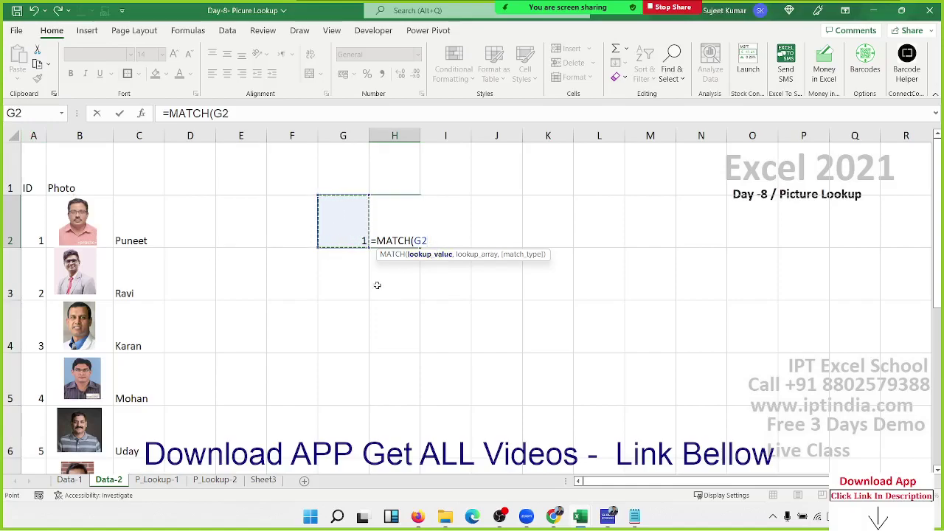
pyautogui.write(',')
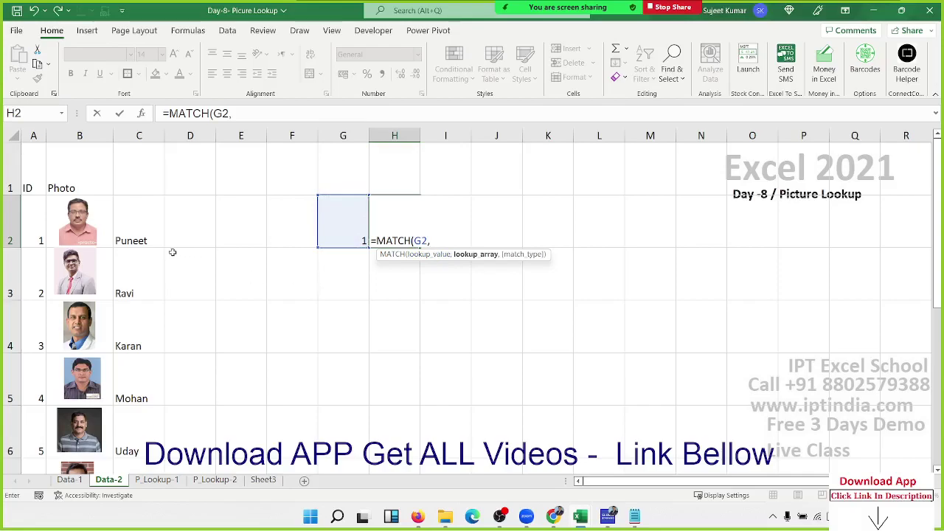
pyautogui.click(34, 135)
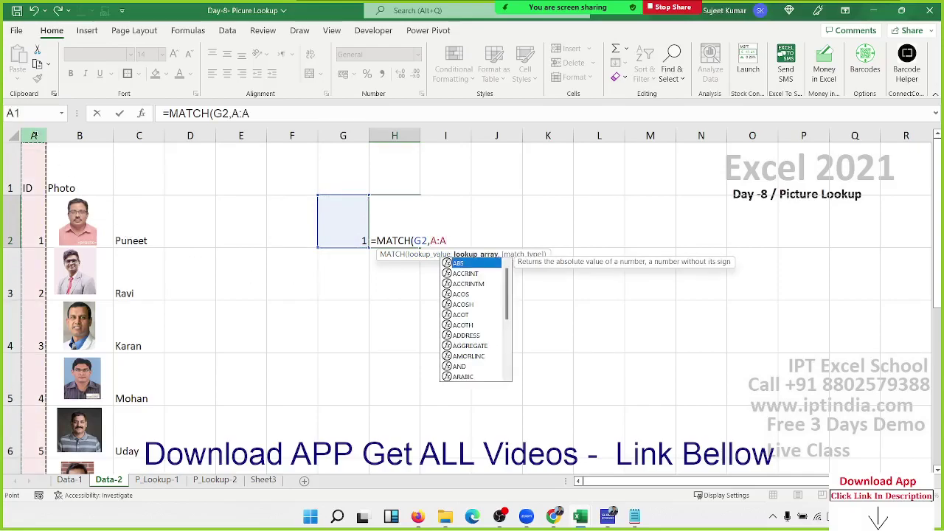
pyautogui.write(',0')
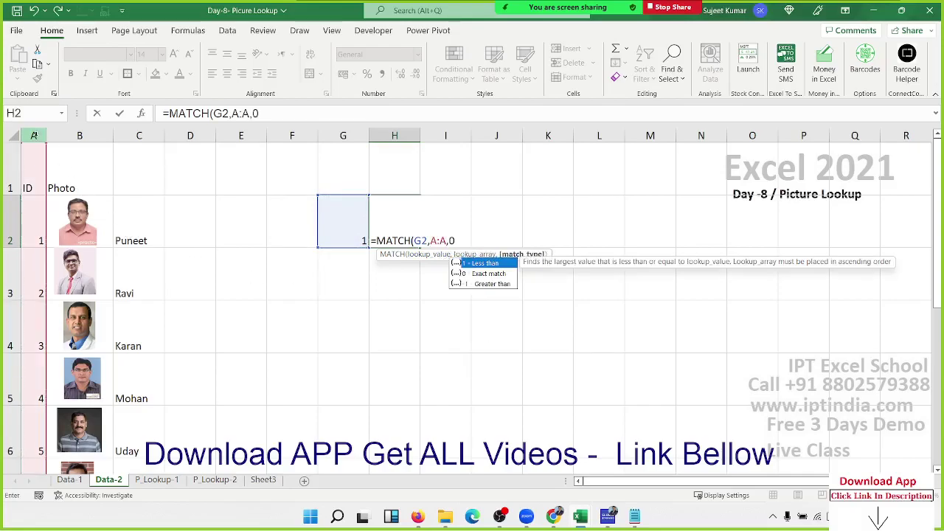
pyautogui.hotkey('ctrl', 'Return')
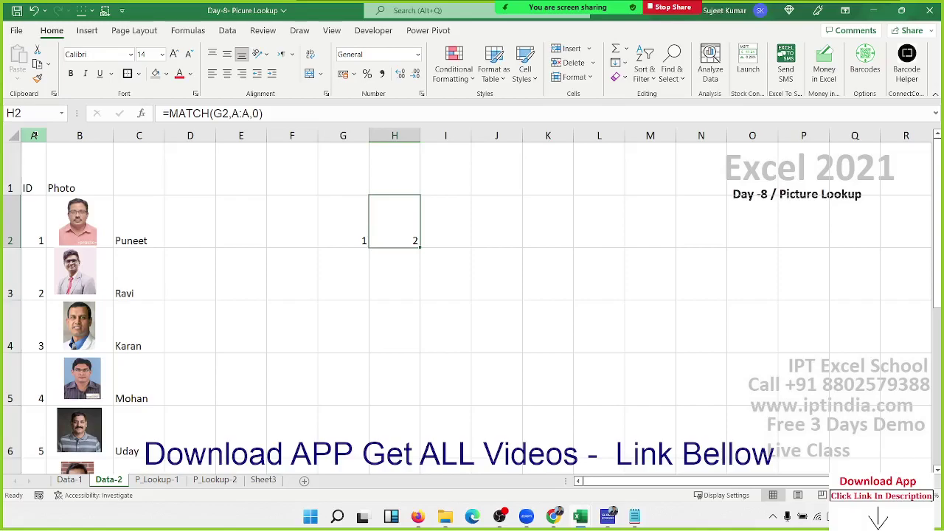
# Step: Change the ID in G2 to 2 so H2 returns row 3
pyautogui.press('Left')
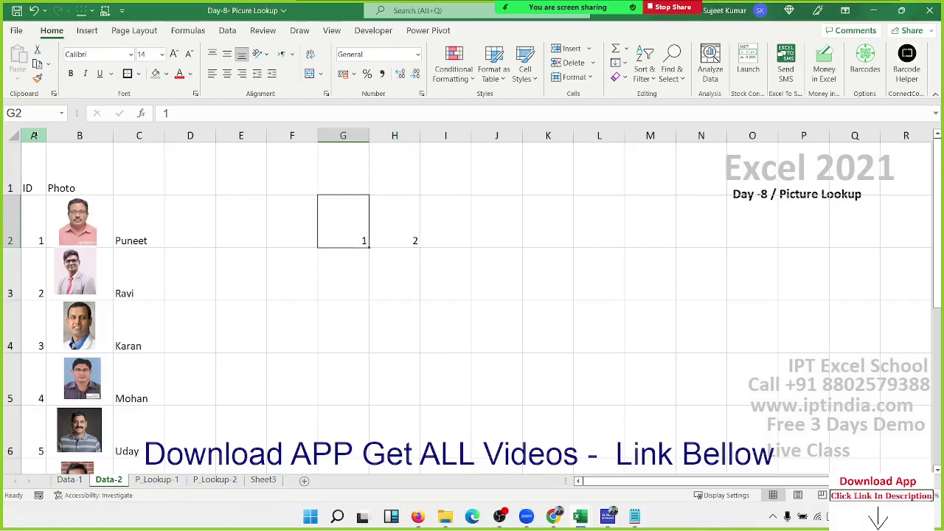
pyautogui.write('2')
pyautogui.press('Return')
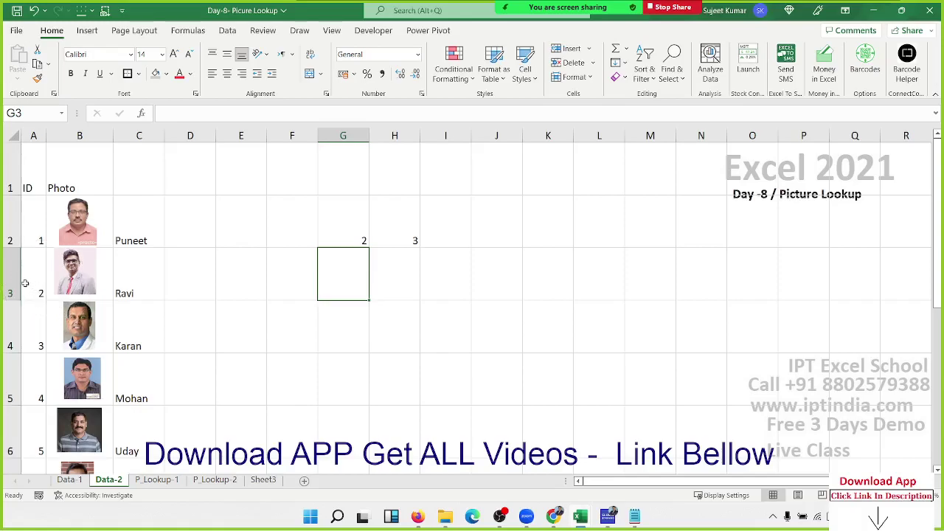
pyautogui.click(438, 228)
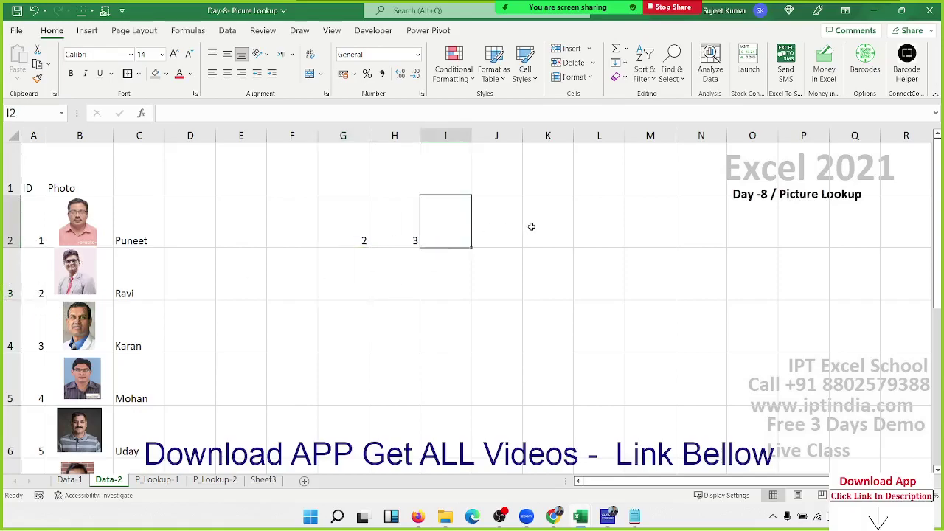
# Step: Enter ="B"&H2 in I2 so it shows the photo address B3
pyautogui.write('=')
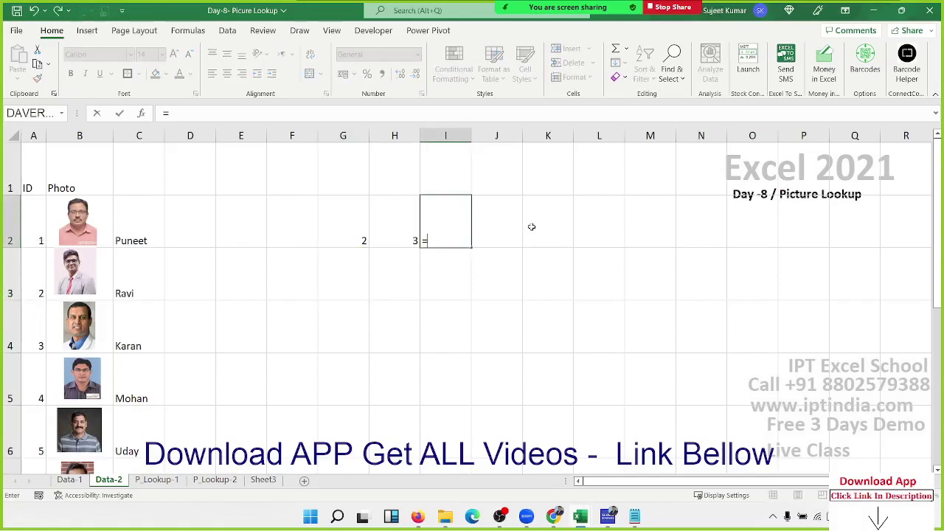
pyautogui.write('"B"')
pyautogui.write('&')
pyautogui.press('Left')
pyautogui.press('Return')
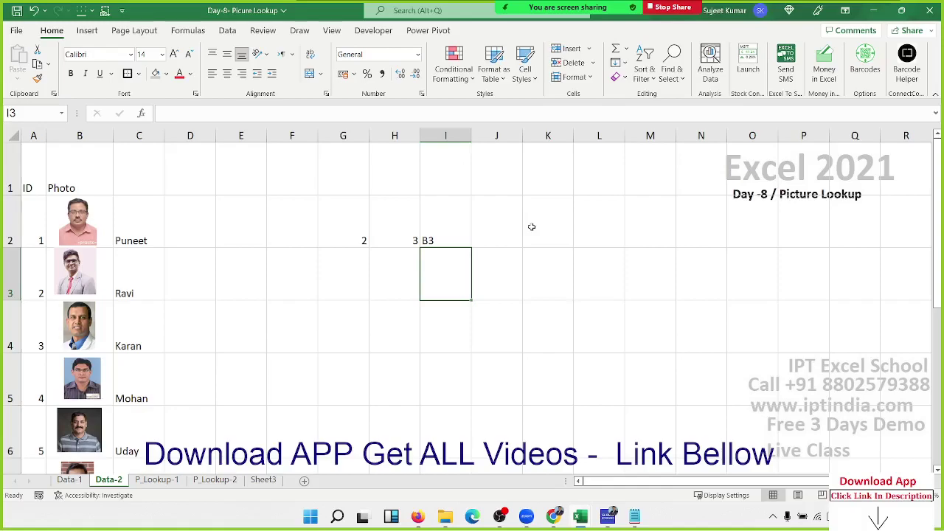
# Step: Compare the P_Lookup-2 and Data-2 sheets, selecting B3 on P_Lookup-2
pyautogui.click(215, 480)
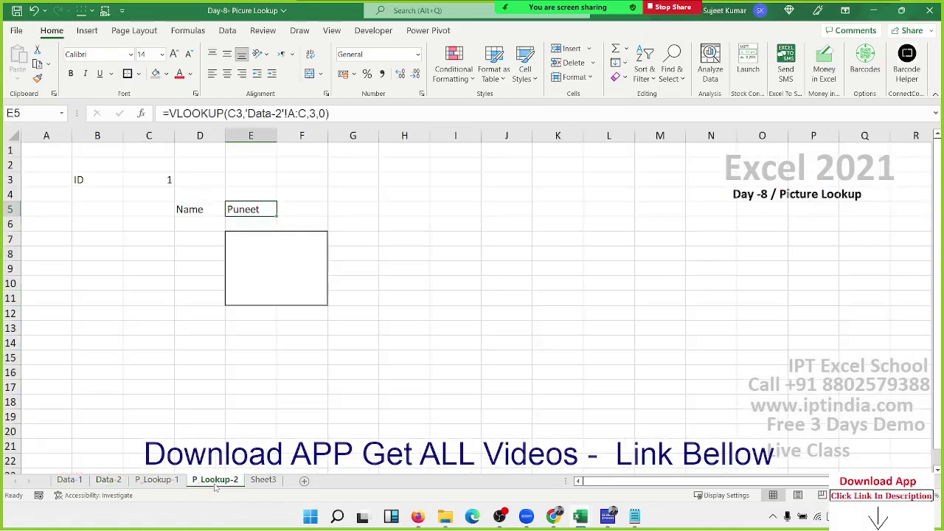
pyautogui.click(117, 483)
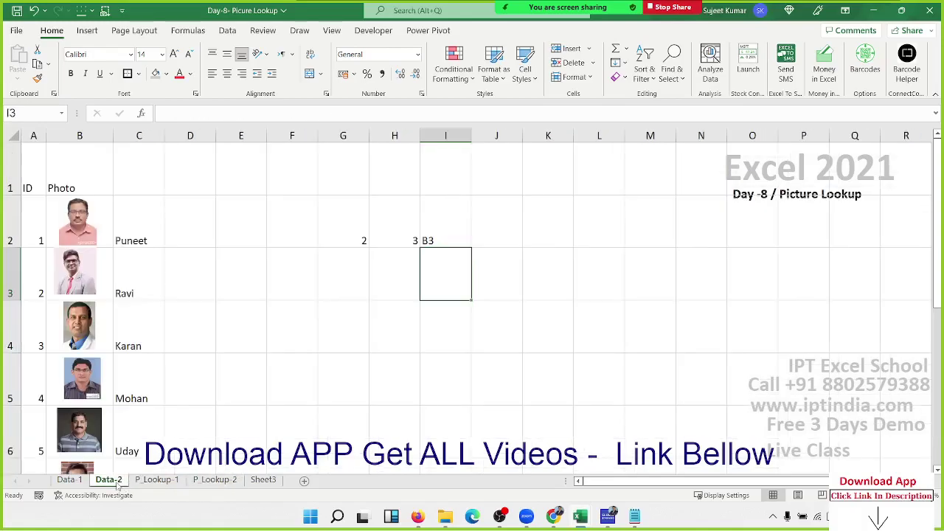
pyautogui.click(214, 480)
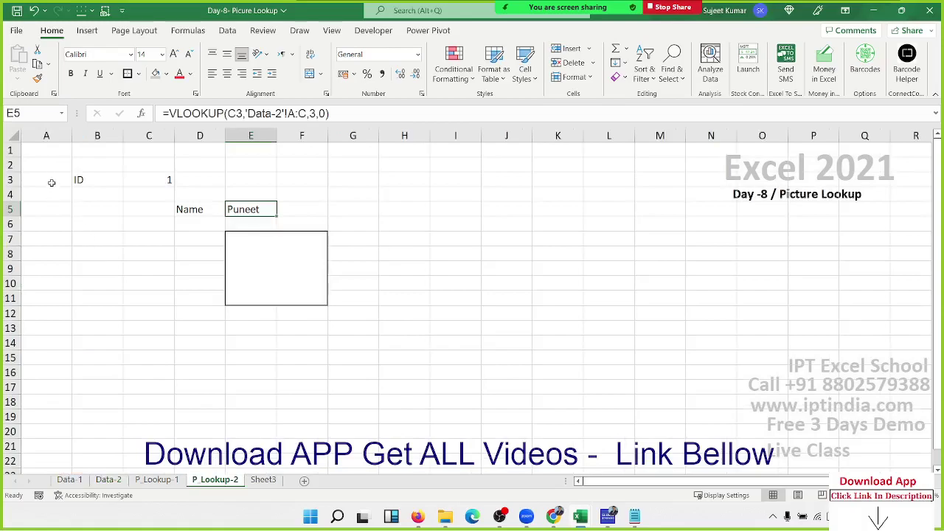
pyautogui.click(51, 185)
pyautogui.click(93, 179)
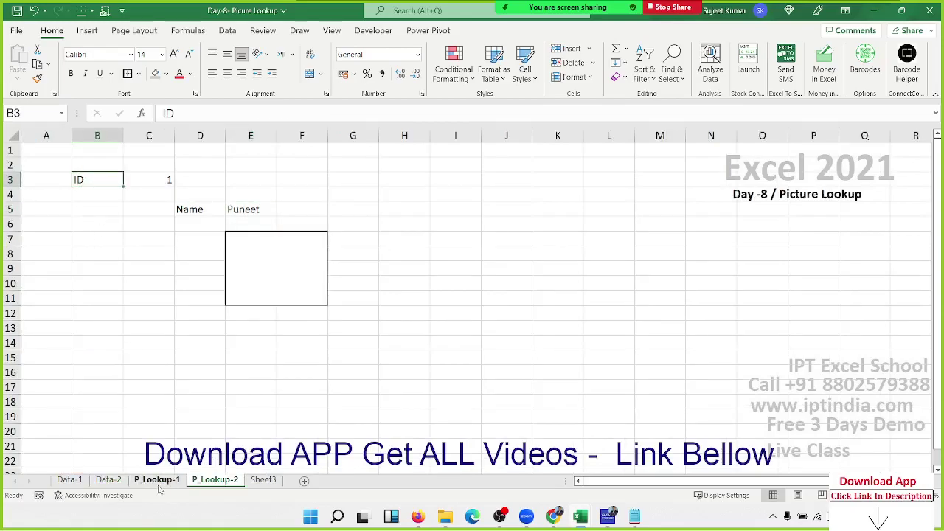
pyautogui.click(118, 481)
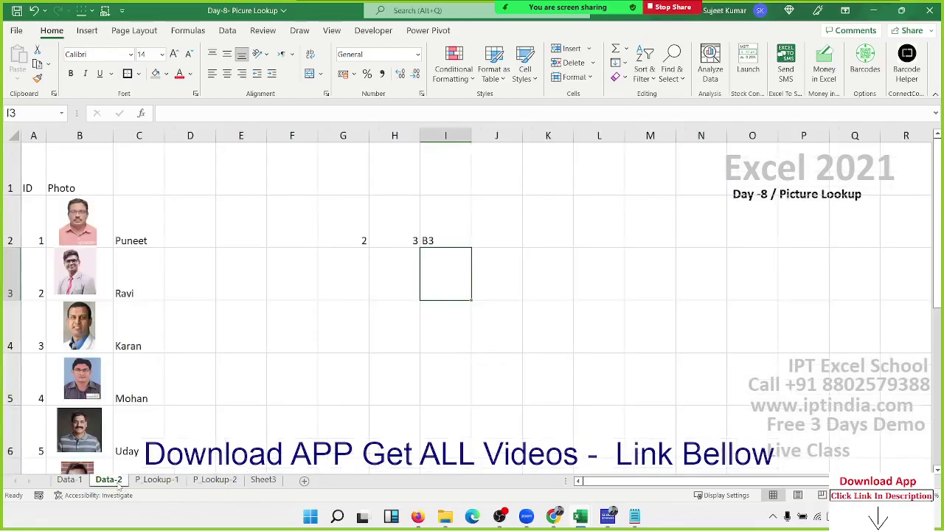
pyautogui.click(223, 482)
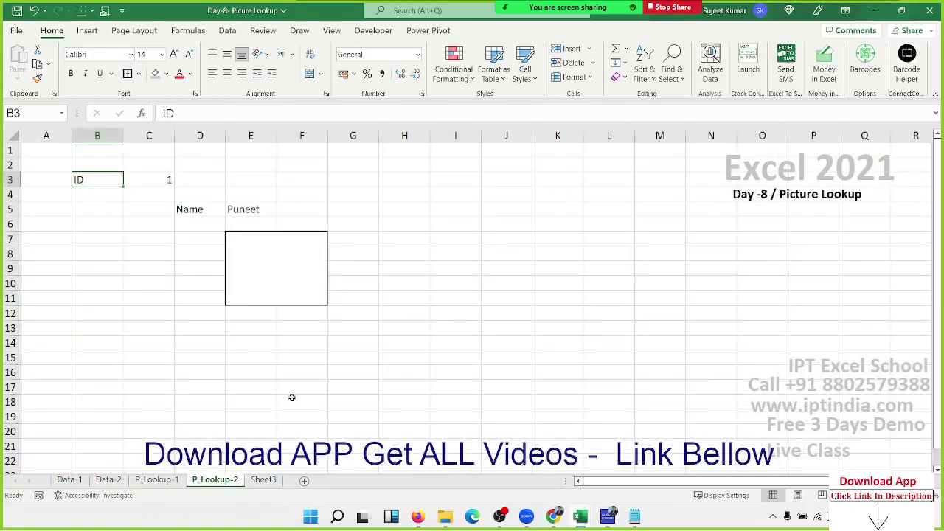
# Step: Try a P_Lookup-2 formula referencing Data-2's B2, then abandon it
pyautogui.write('=')
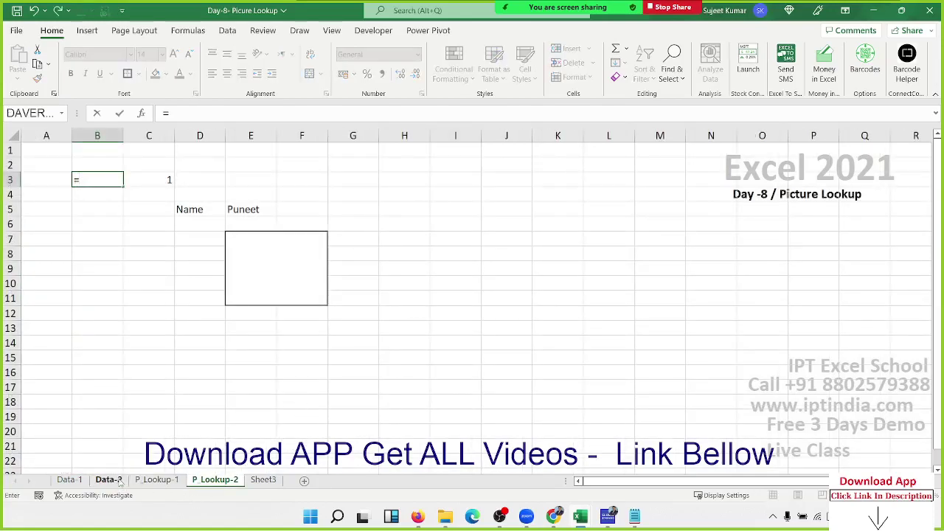
pyautogui.click(118, 481)
pyautogui.click(76, 238)
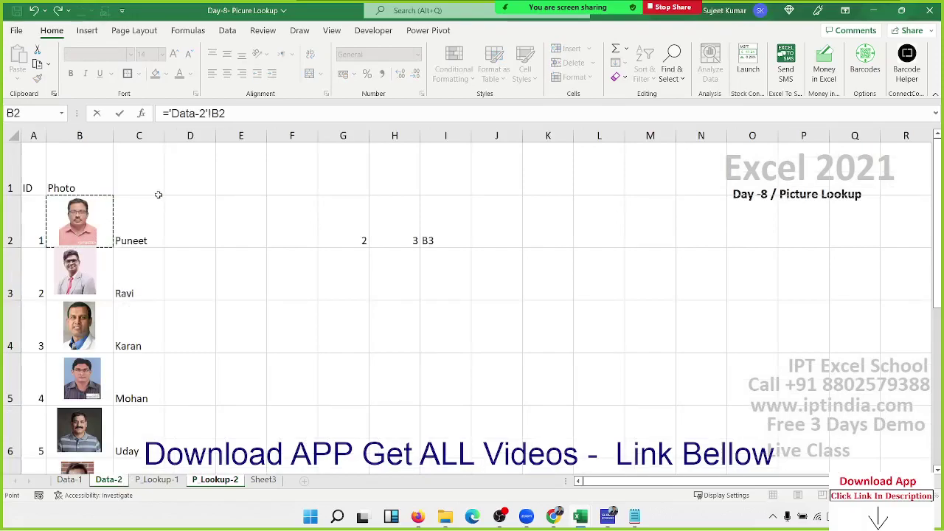
pyautogui.press('F2')
pyautogui.hotkey('shift', 'Home')
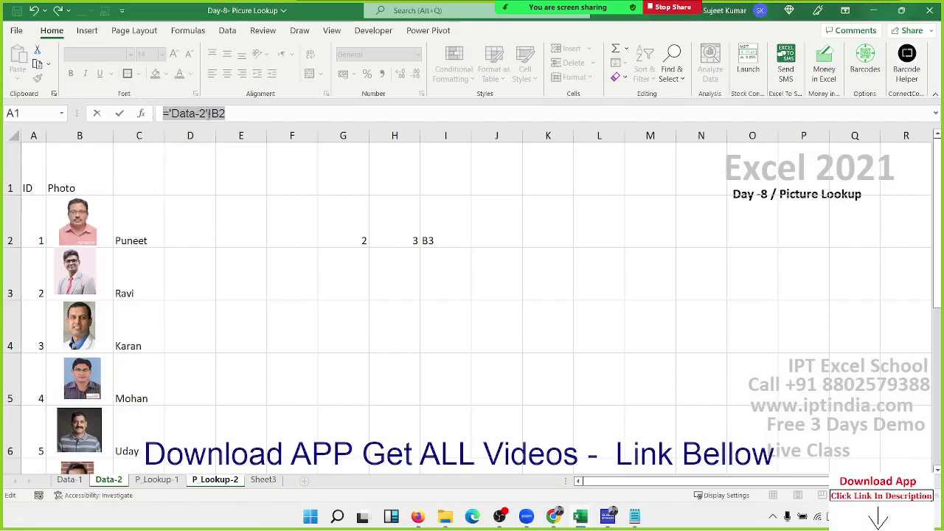
pyautogui.moveTo(208, 113); pyautogui.dragTo(169, 113)
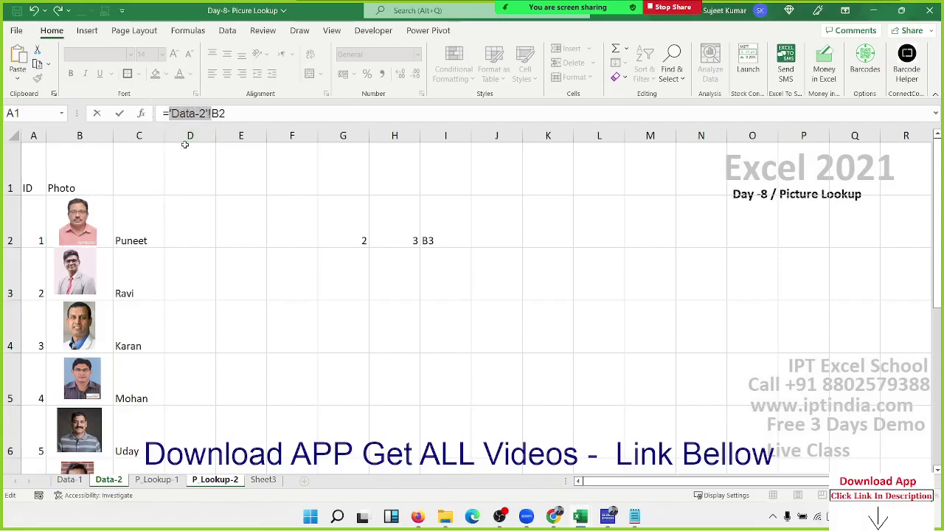
pyautogui.press('Escape')
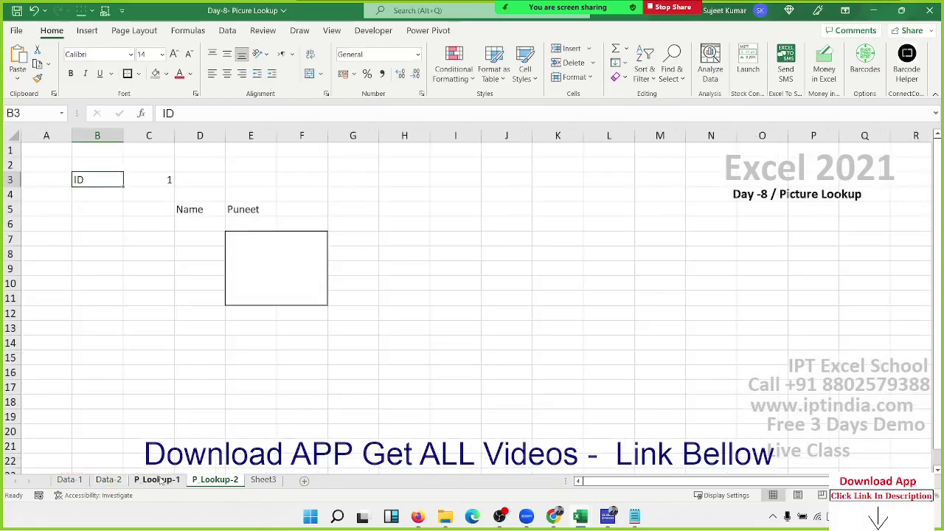
pyautogui.click(161, 480)
# Step: Edit I2's formula so the address is prefixed with 'Data-2'!B
pyautogui.click(109, 480)
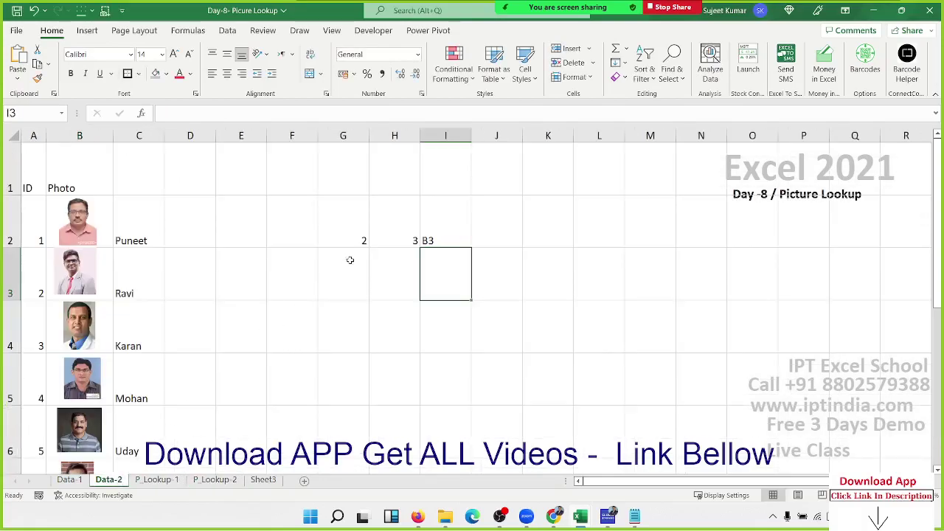
pyautogui.doubleClick(436, 241)
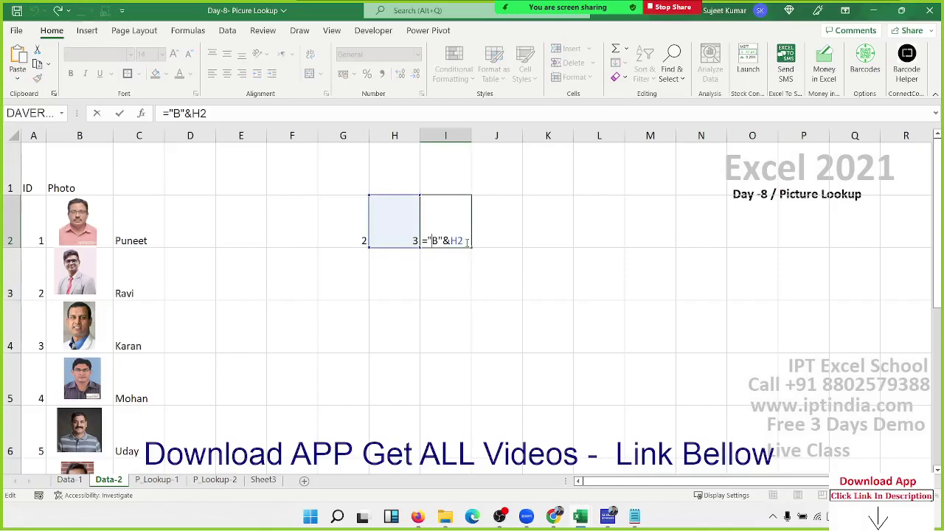
pyautogui.press('BackSpace')
pyautogui.write("'Data-2'!")
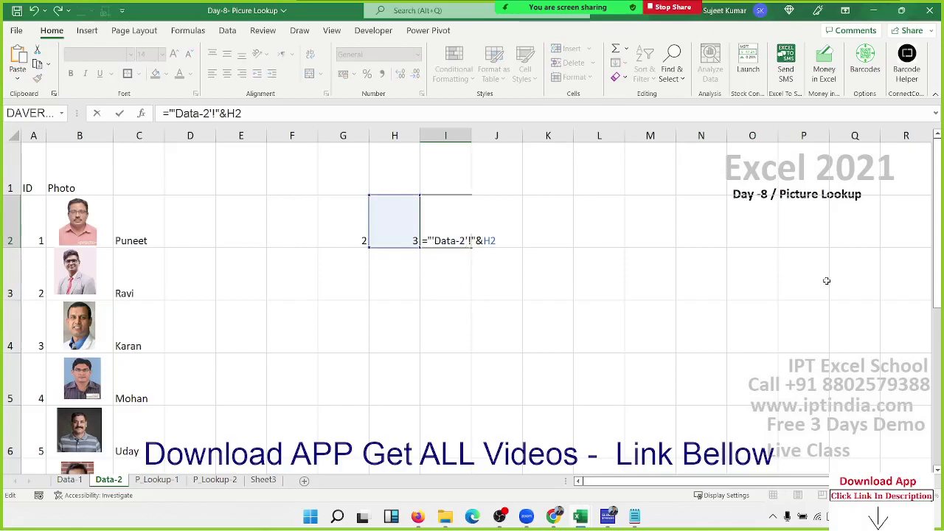
pyautogui.write('B')
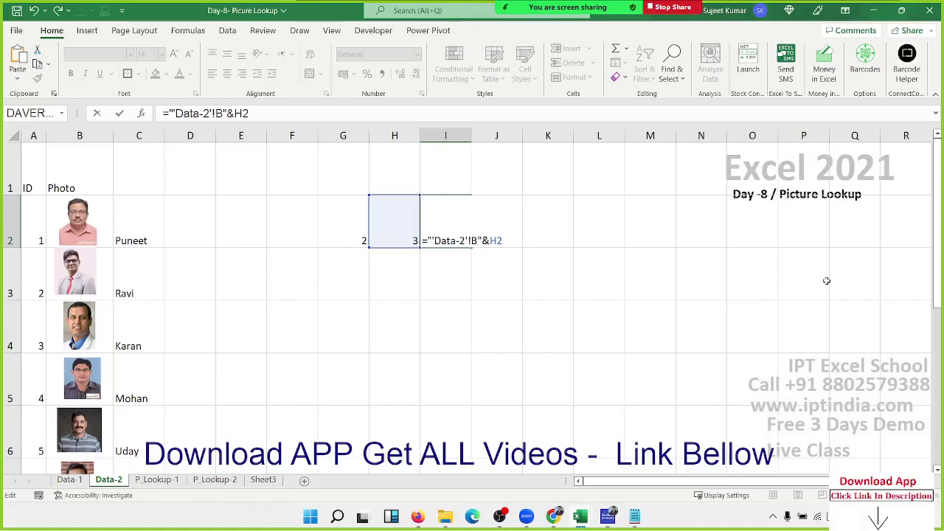
pyautogui.press('Return')
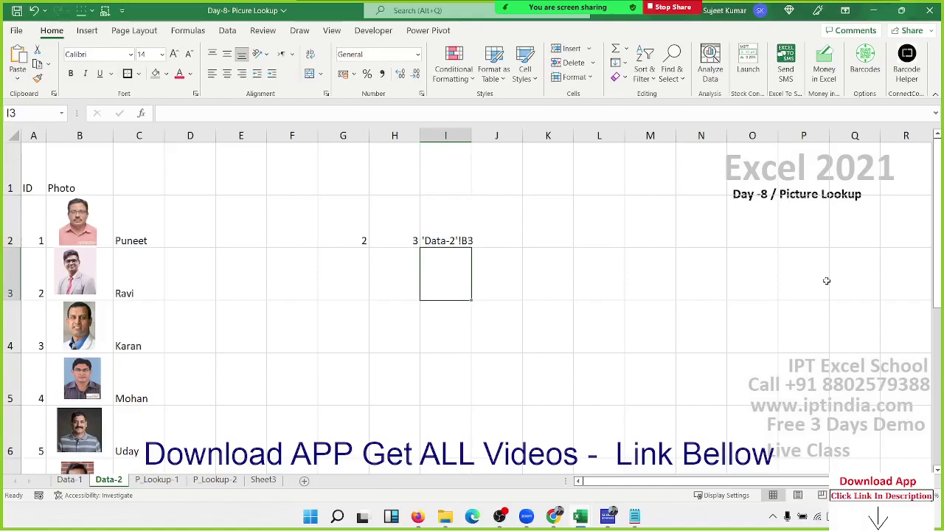
# Step: Widen column I to fit the address and review the I2 and H2 formulas
pyautogui.press('Up')
pyautogui.press('Down')
pyautogui.doubleClick(471, 136)
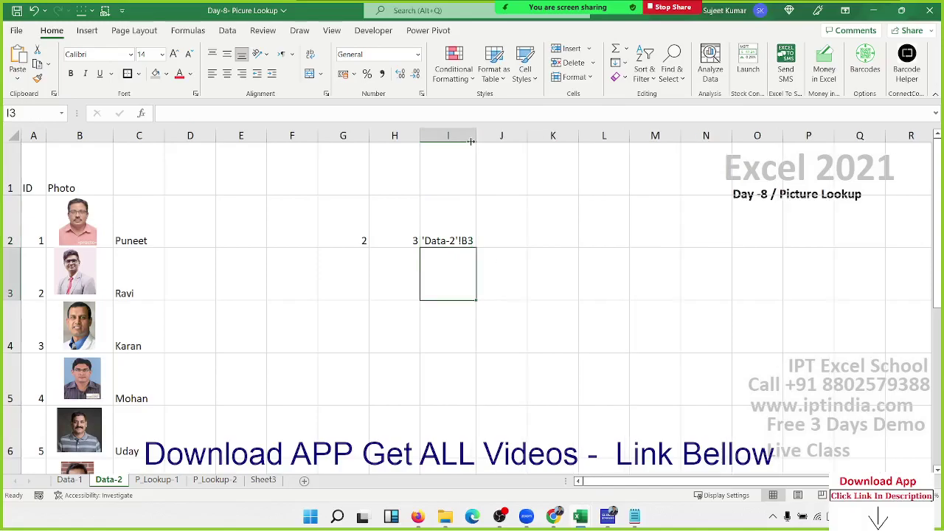
pyautogui.click(509, 222)
pyautogui.click(439, 247)
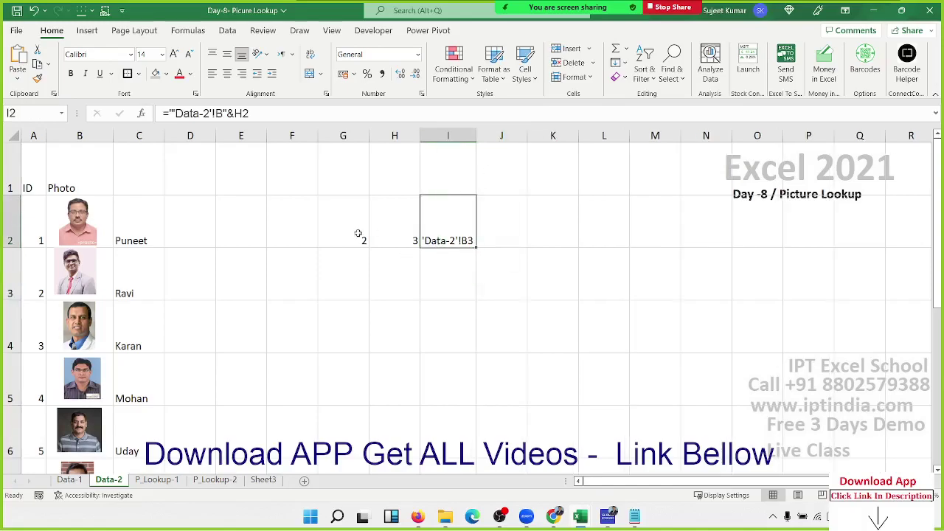
pyautogui.click(374, 237)
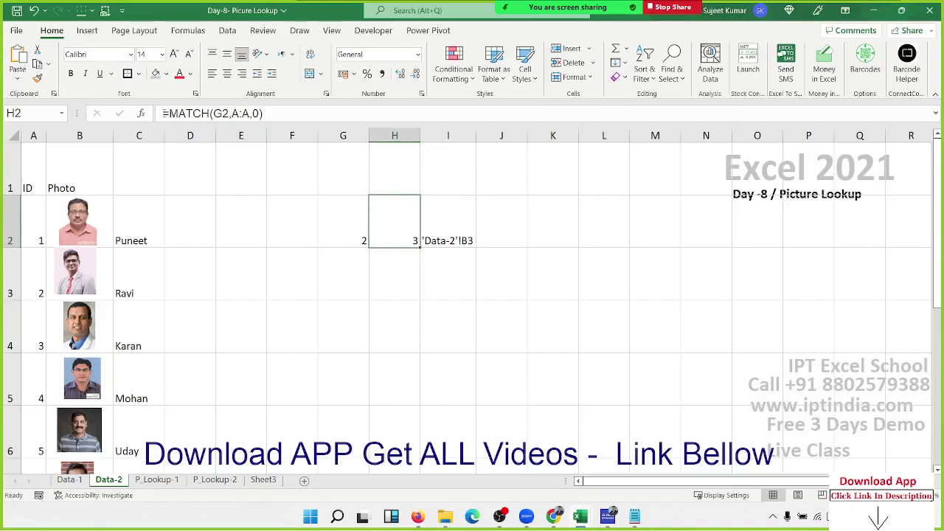
# Step: Replace the H2 reference in I2 with the pasted MATCH formula
pyautogui.click(222, 112)
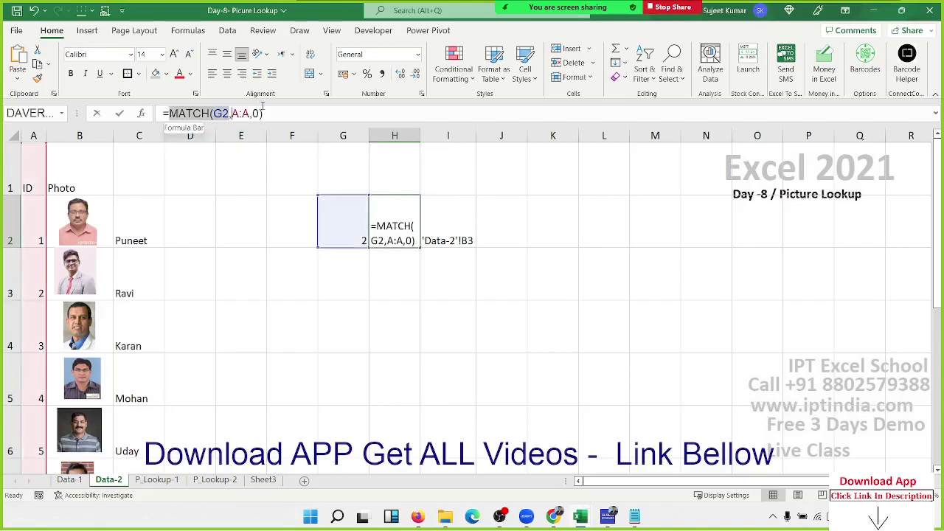
pyautogui.click(440, 231)
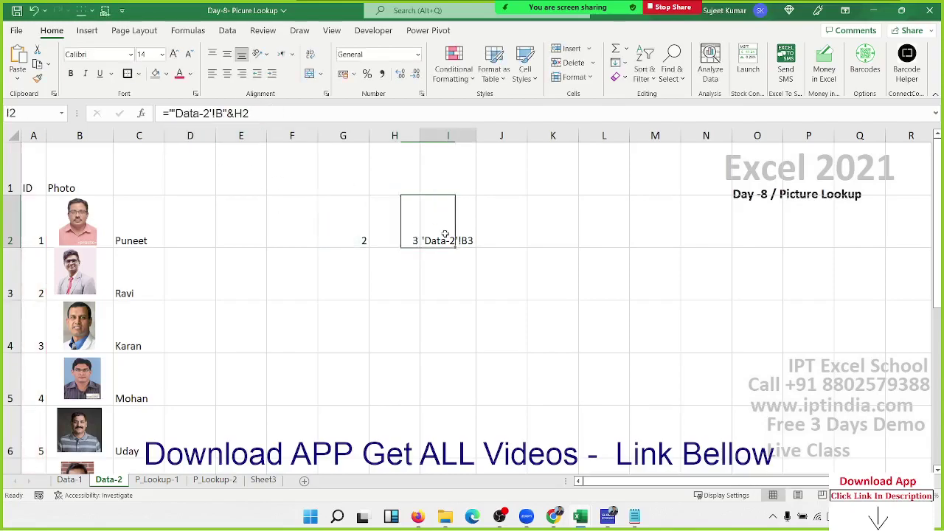
pyautogui.press('F2')
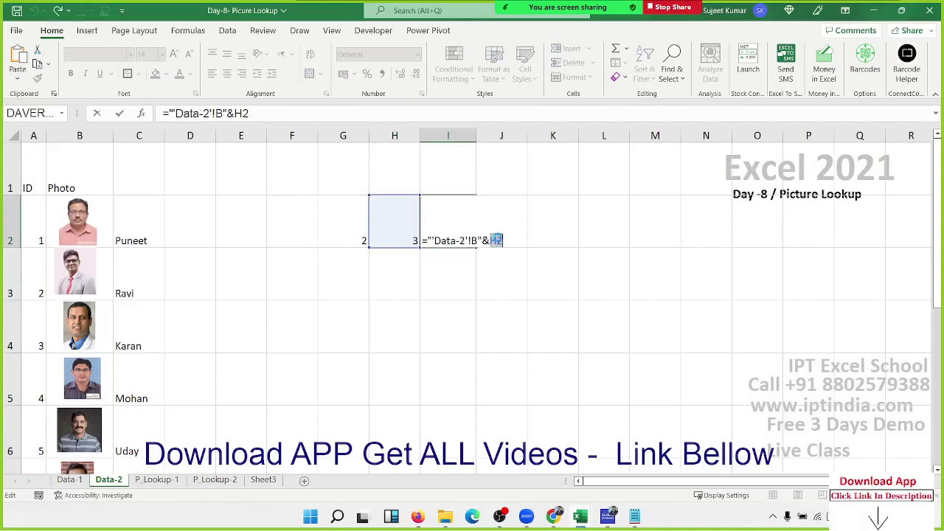
pyautogui.hotkey('ctrl', 'v')
pyautogui.press('Return')
# Step: Swap MATCH's G2 lookup value for P_Lookup-2's C3
pyautogui.doubleClick(441, 237)
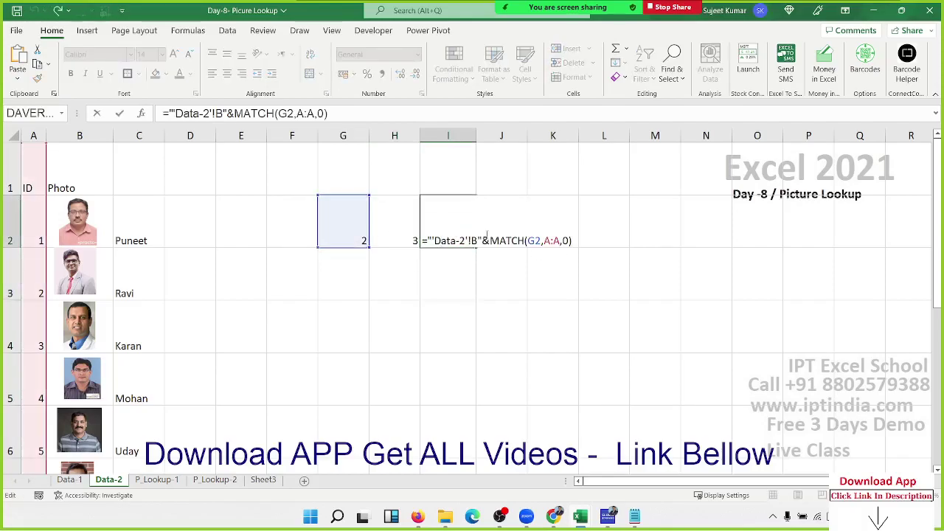
pyautogui.click(543, 243)
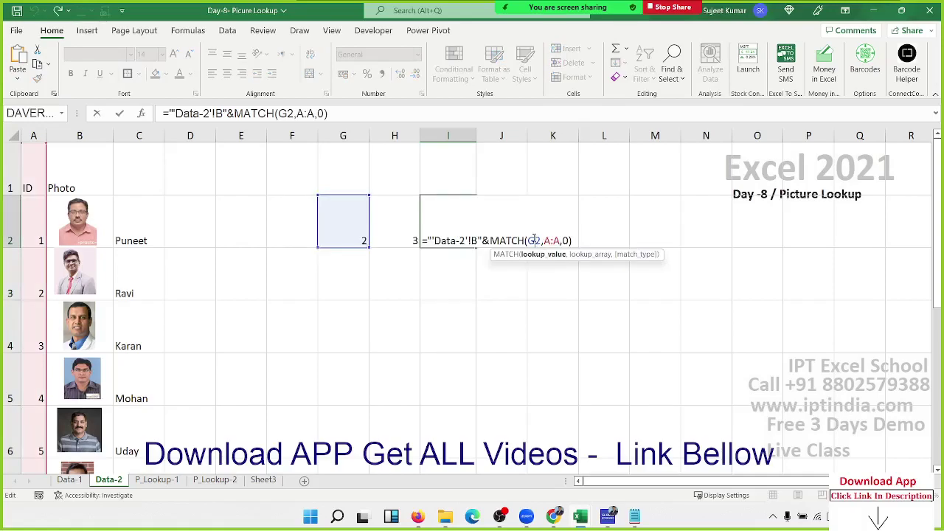
pyautogui.doubleClick(533, 240)
pyautogui.press('BackSpace')
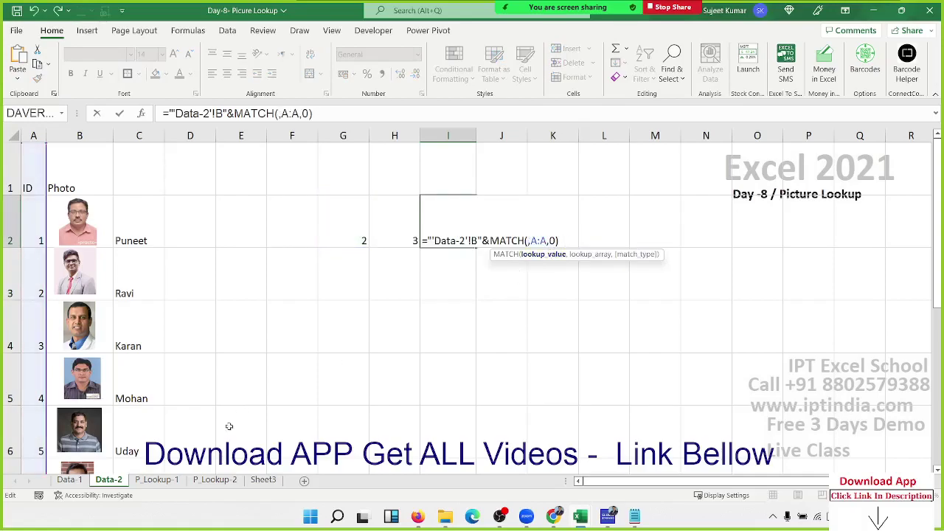
pyautogui.click(231, 483)
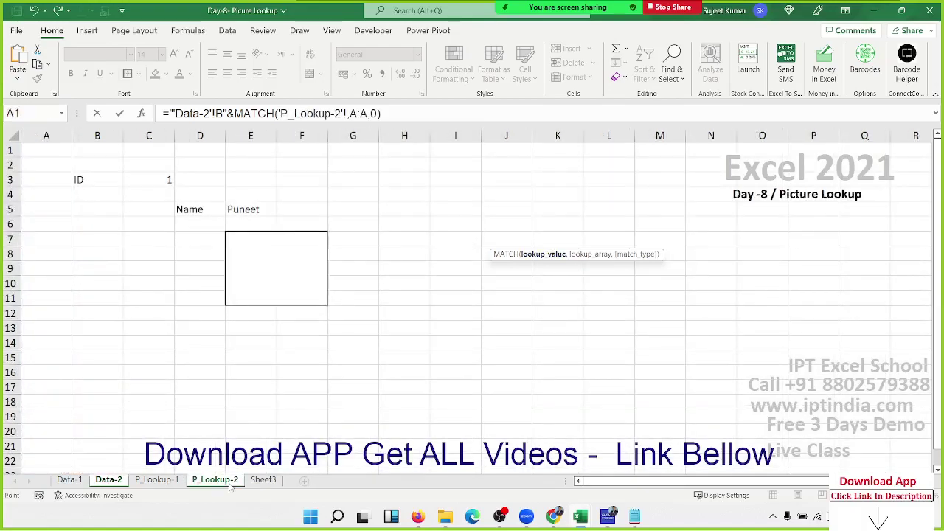
pyautogui.click(138, 180)
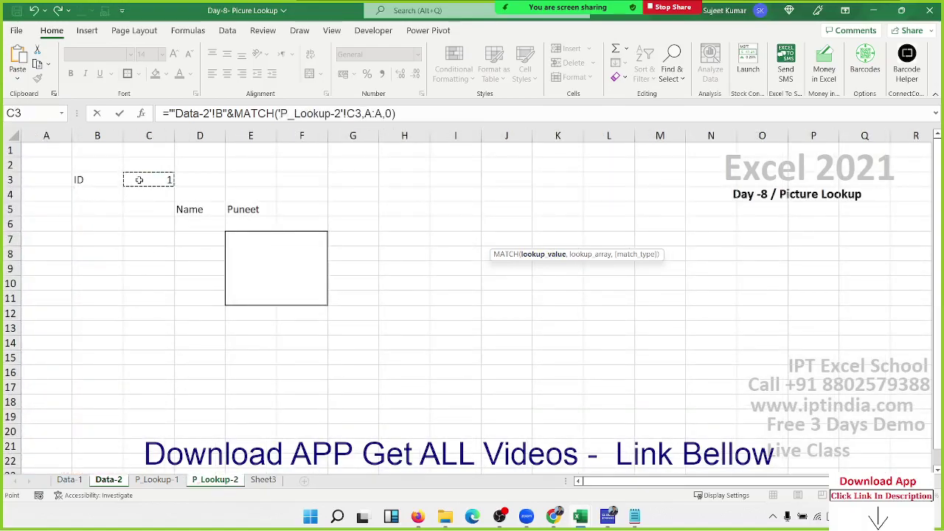
pyautogui.press('Return')
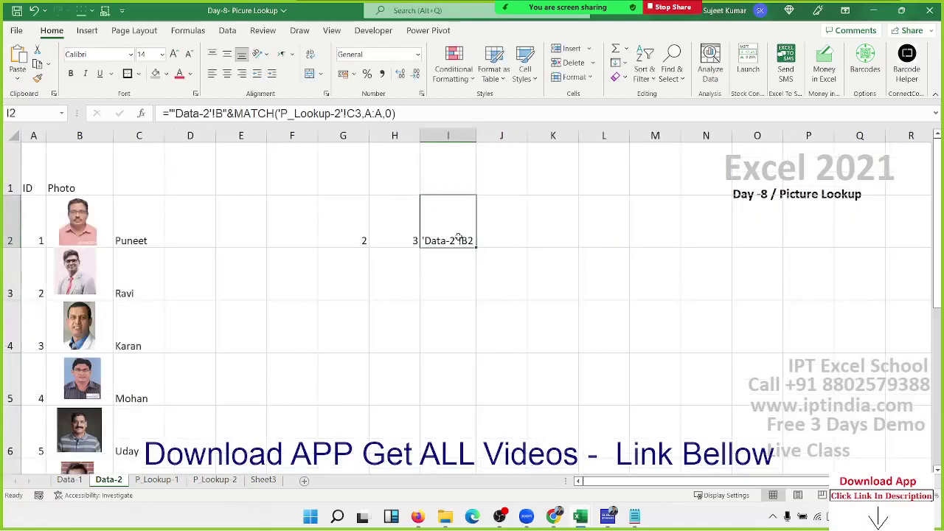
# Step: Make the C3 and A:A references absolute ($C$3, $A:$A) in I2
pyautogui.doubleClick(457, 237)
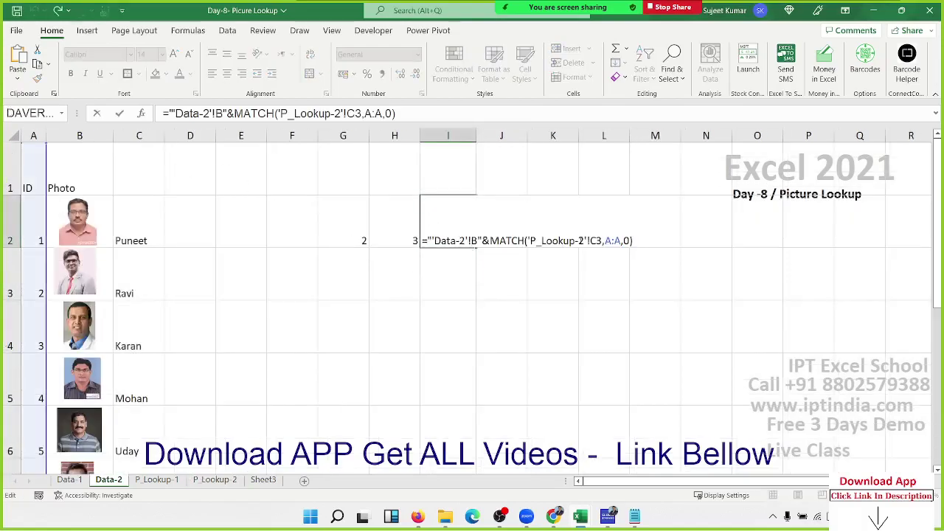
pyautogui.click(591, 240)
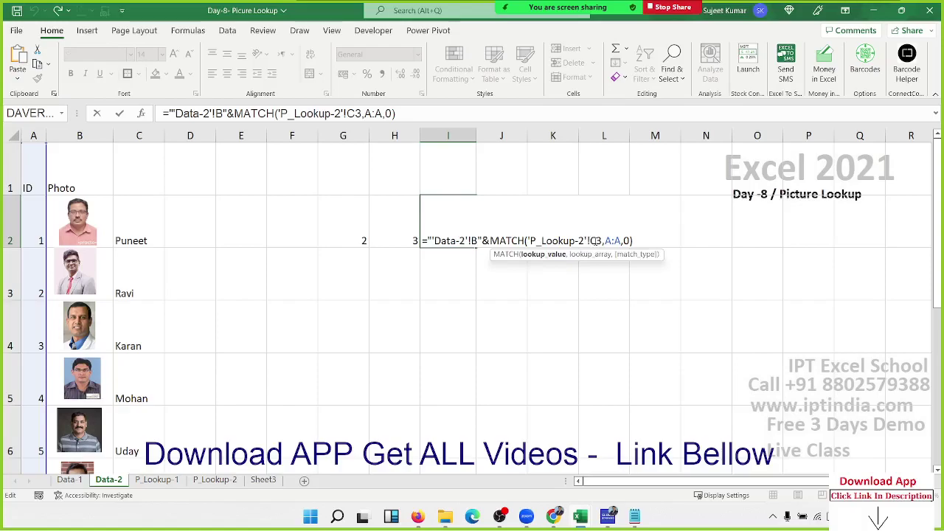
pyautogui.press('F4')
pyautogui.click(626, 241)
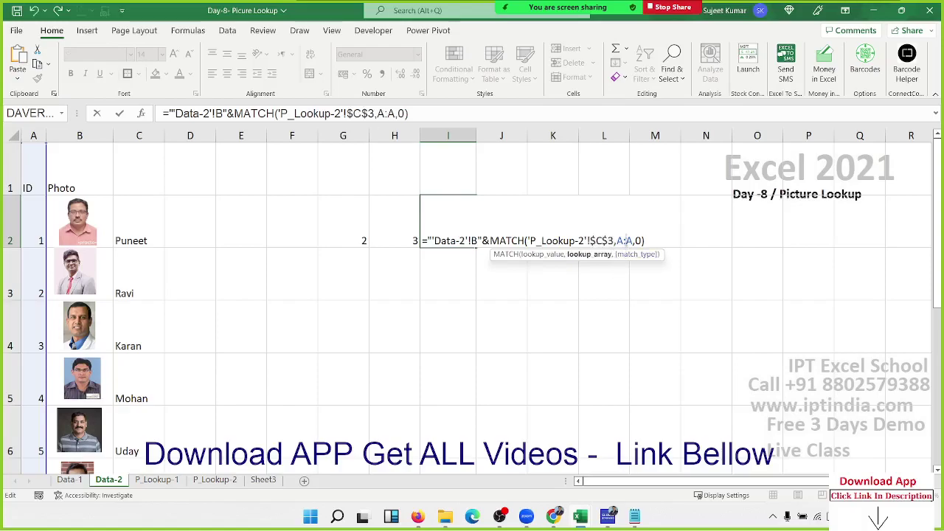
pyautogui.press('F4')
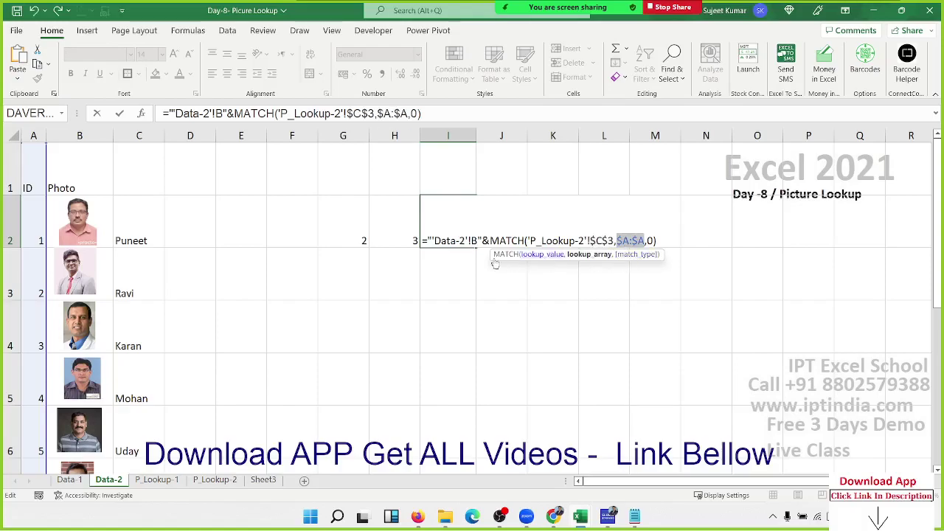
pyautogui.press('Return')
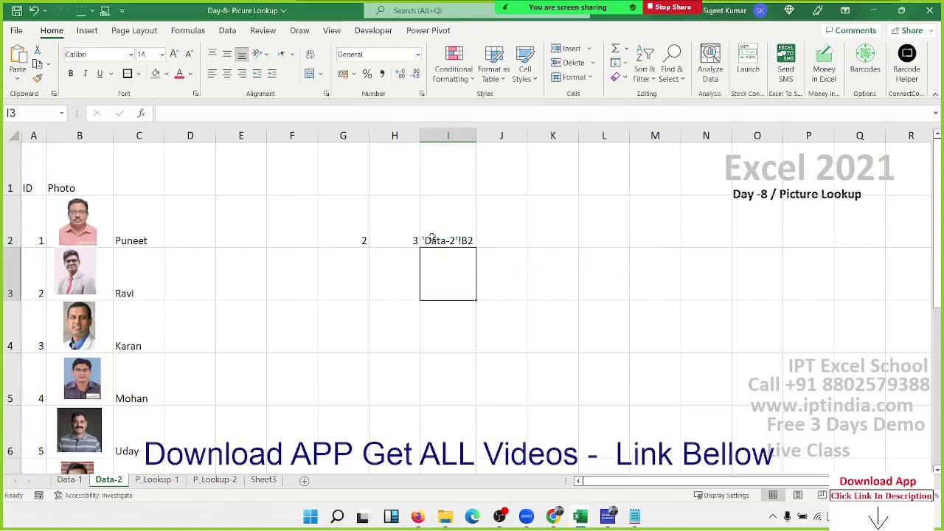
# Step: Copy I2's full address formula text from the formula bar
pyautogui.click(432, 236)
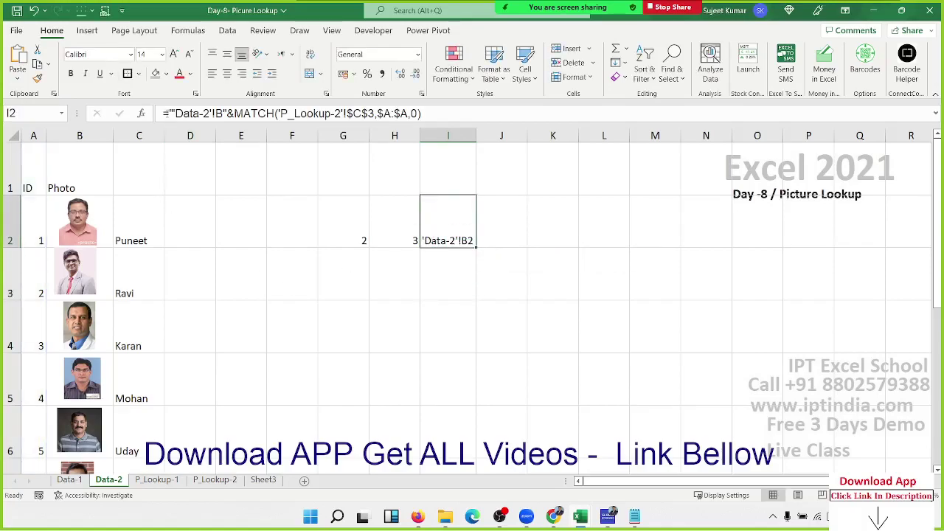
pyautogui.moveTo(168, 113); pyautogui.dragTo(491, 113)
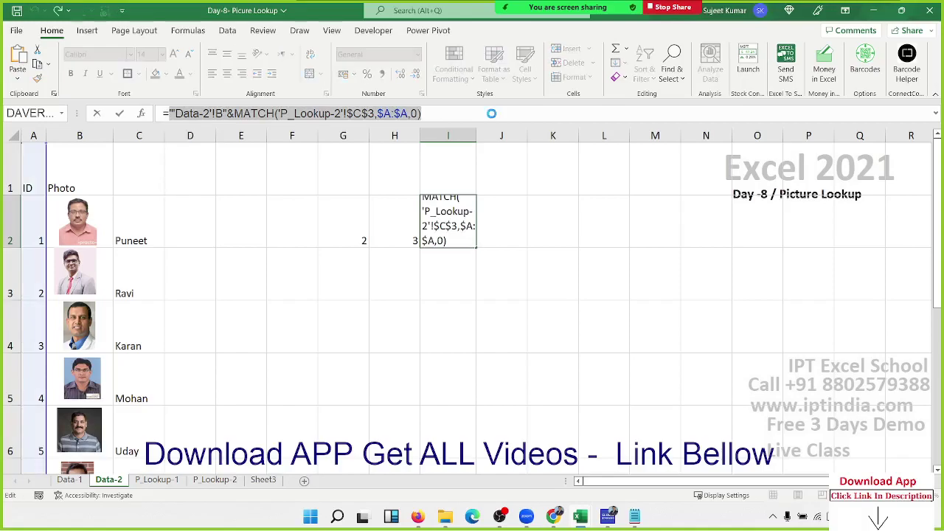
pyautogui.press('Escape')
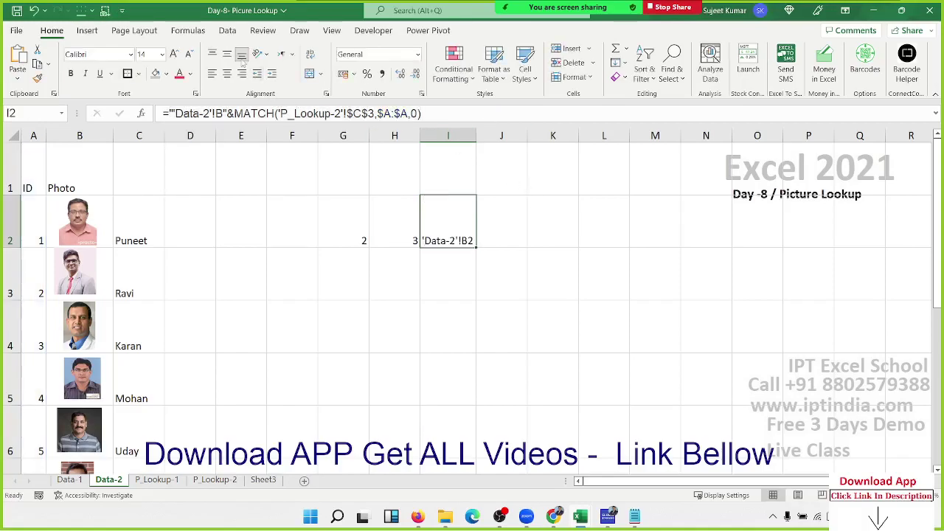
# Step: Define the name Photo referring to =INDIRECT(pasted 'Data-2'!B address formula)
pyautogui.click(262, 30)
pyautogui.click(189, 31)
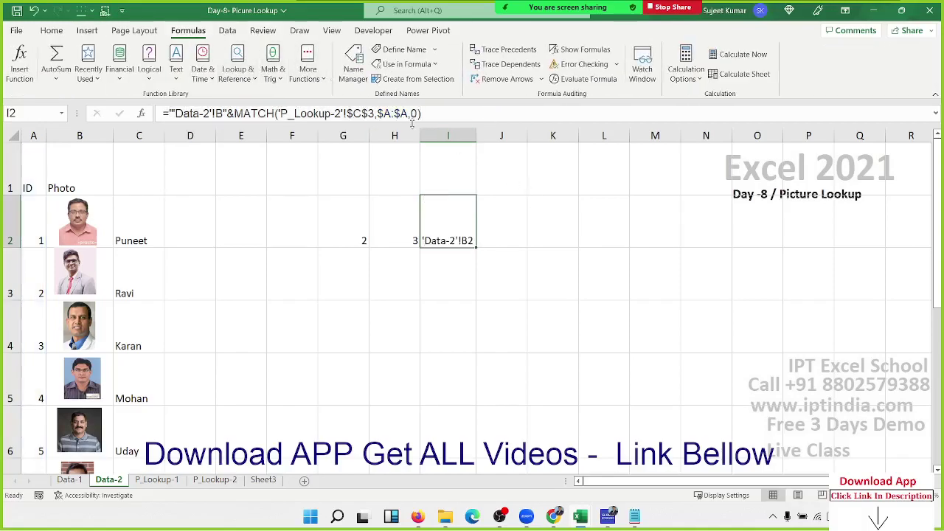
pyautogui.click(404, 49)
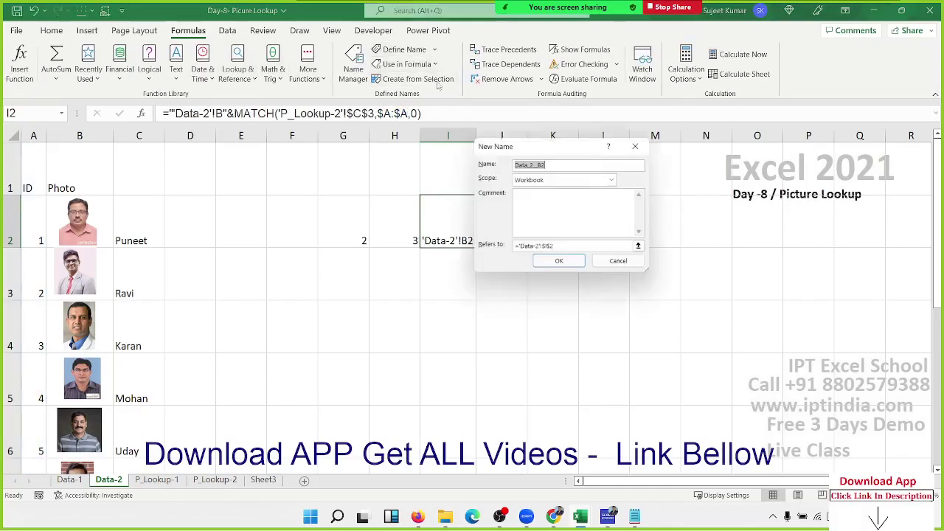
pyautogui.write('Photo')
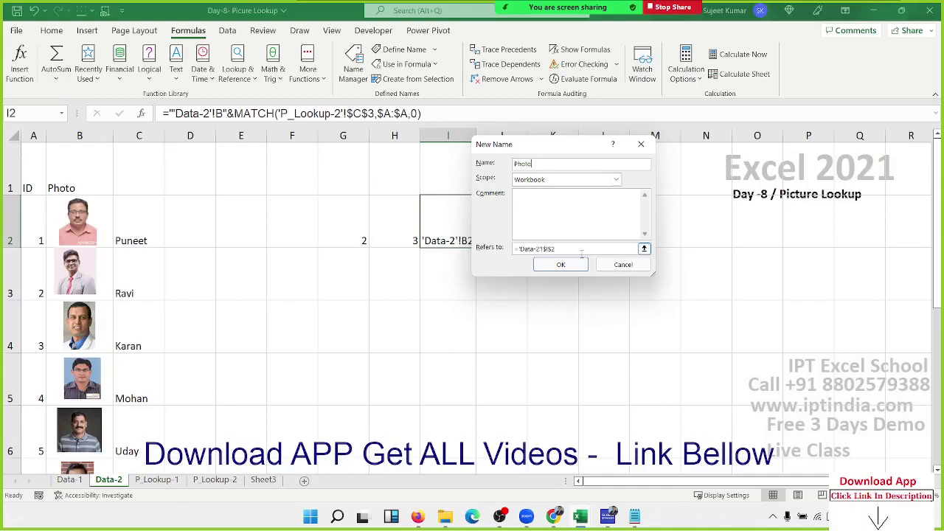
pyautogui.moveTo(581, 250); pyautogui.dragTo(481, 245)
pyautogui.write('=indirect')
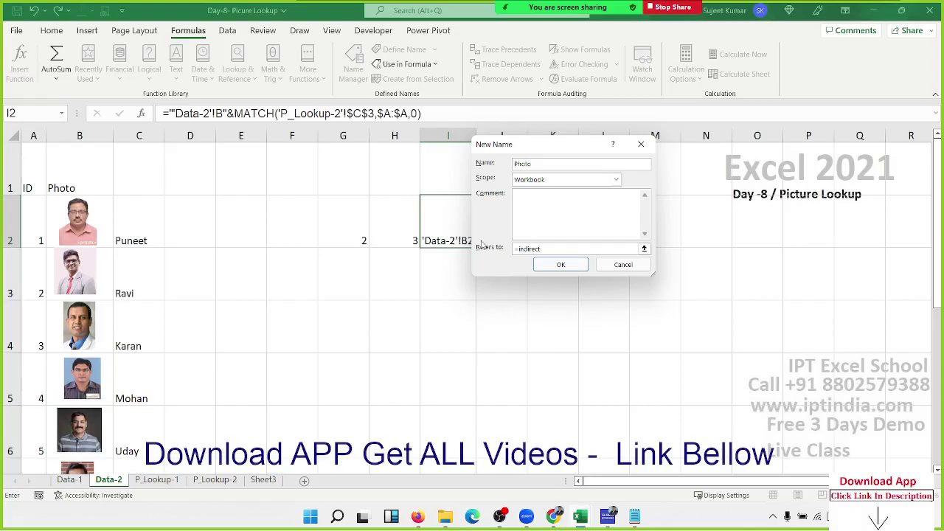
pyautogui.write('+')
pyautogui.press('Left')
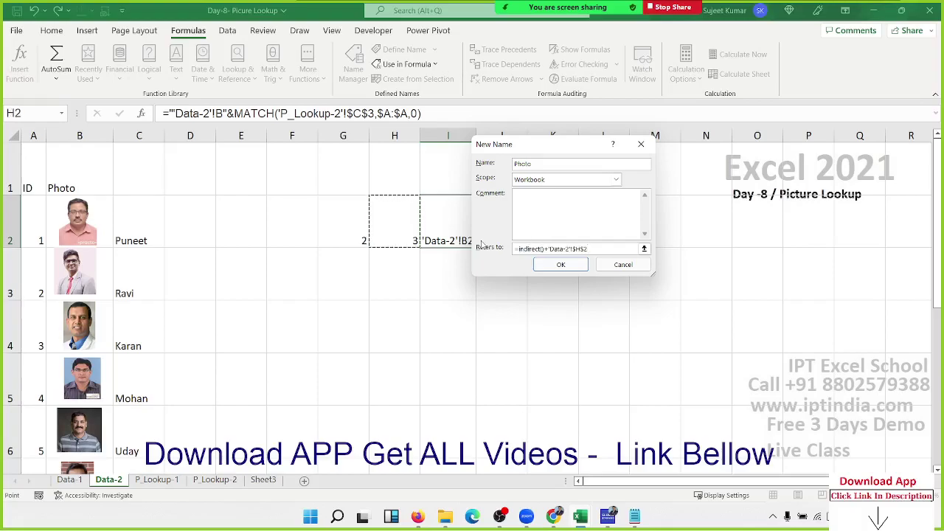
pyautogui.press('BackSpace')
pyautogui.press('BackSpace')
pyautogui.press('BackSpace')
pyautogui.press('BackSpace')
pyautogui.press('BackSpace')
pyautogui.press('BackSpace')
pyautogui.press('BackSpace')
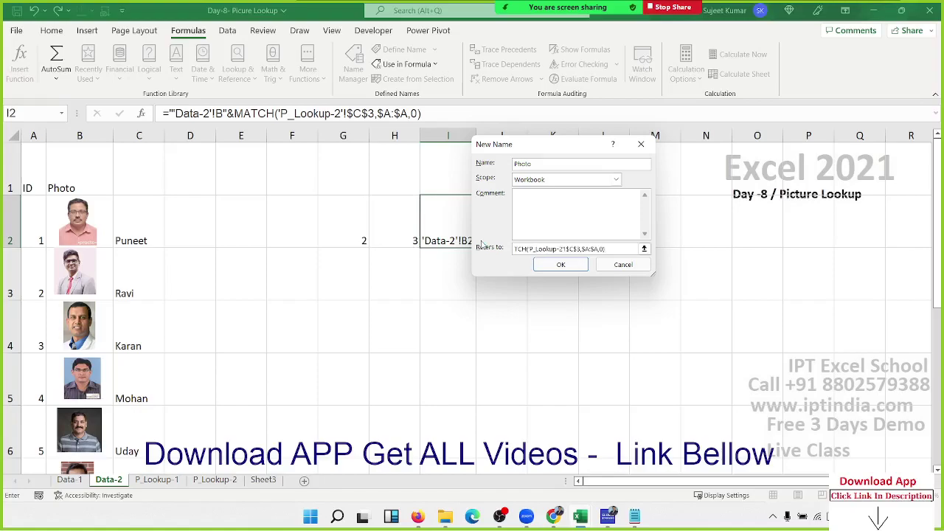
pyautogui.click(565, 266)
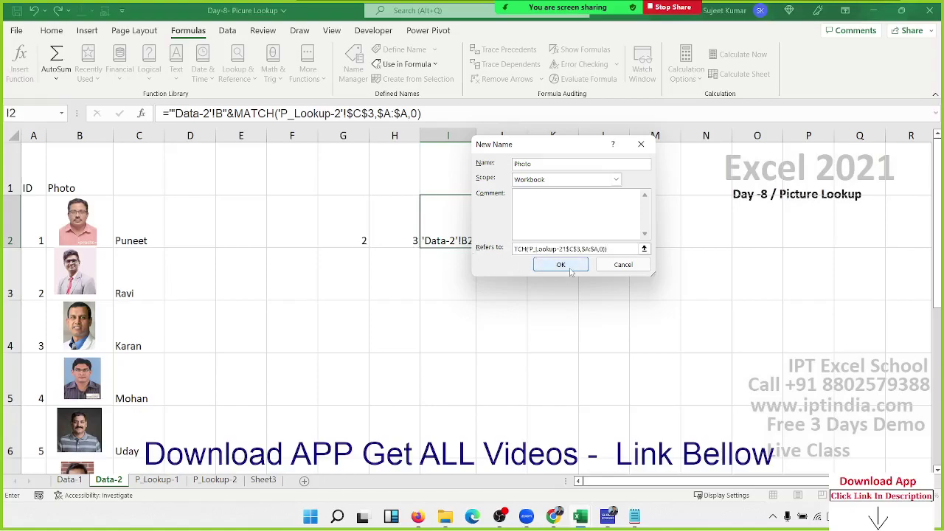
# Step: Copy Data-2's B2 photo cell and paste it on P_Lookup-2 as a linked picture
pyautogui.click(102, 216)
pyautogui.hotkey('ctrl', 'c')
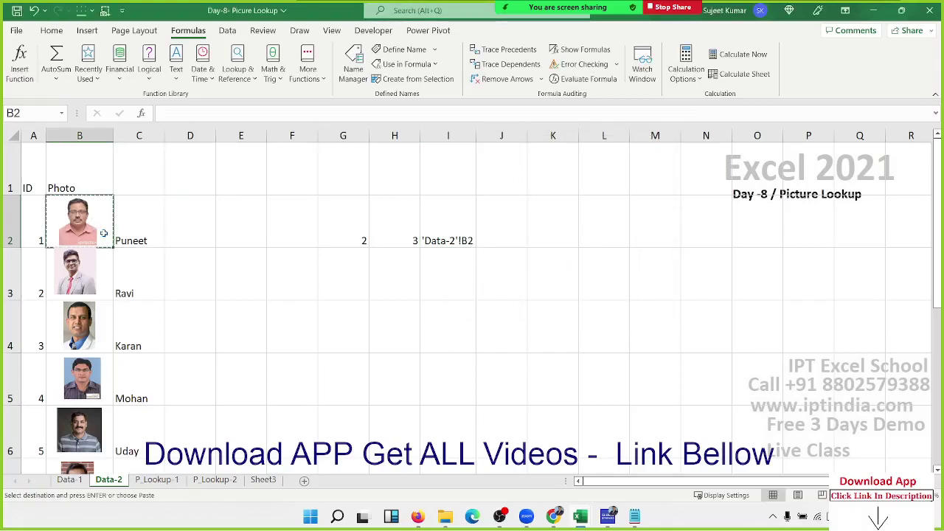
pyautogui.click(264, 480)
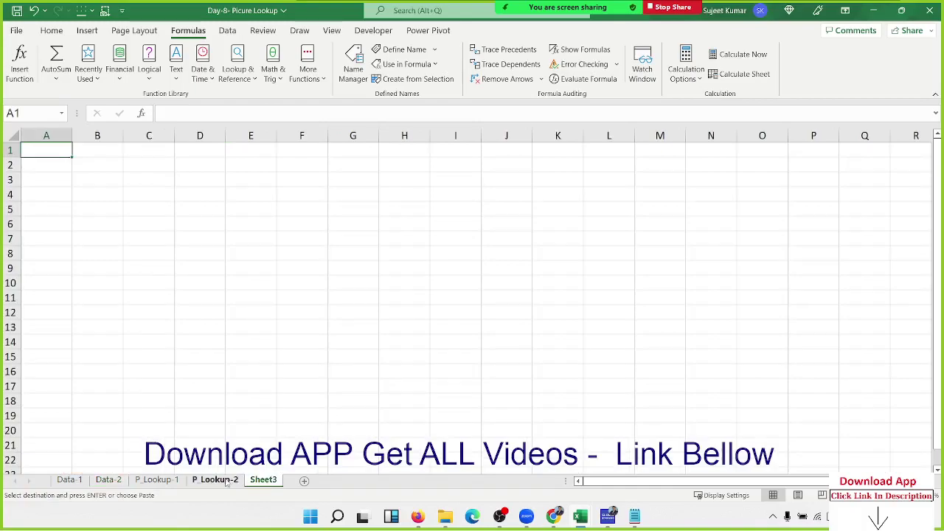
pyautogui.click(216, 481)
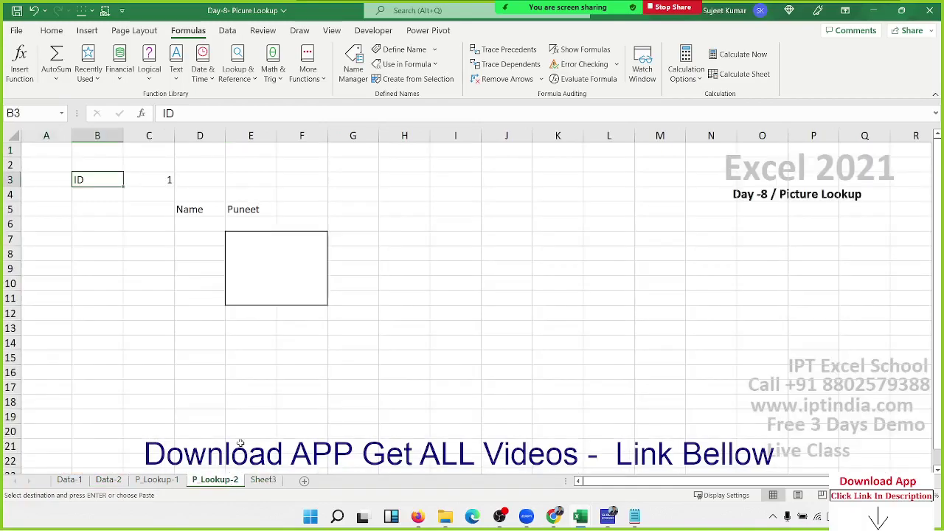
pyautogui.click(52, 30)
pyautogui.click(20, 78)
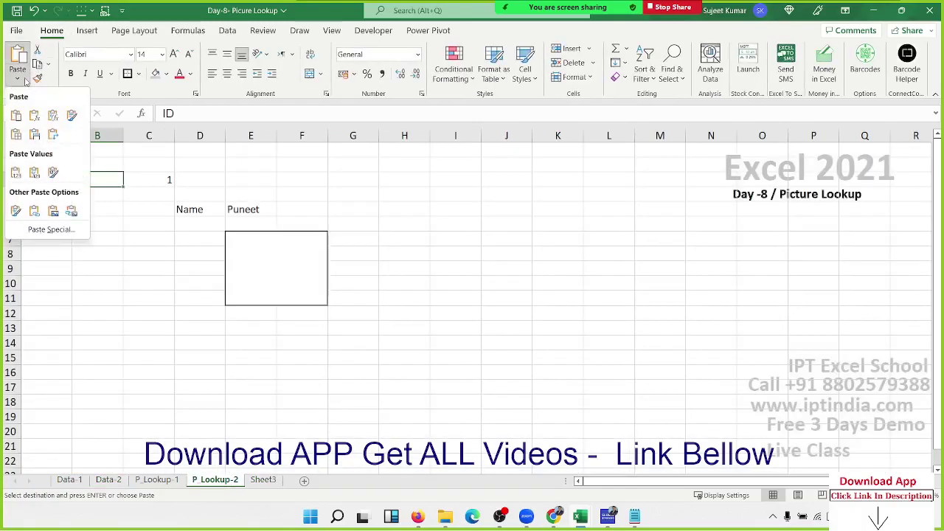
pyautogui.click(73, 212)
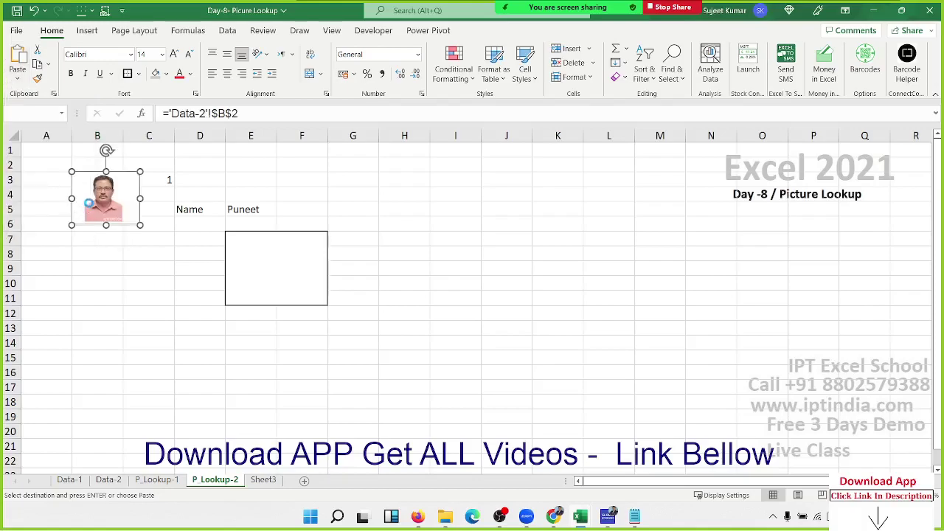
# Step: Move the linked picture into the E7:F10 box and enlarge it to fill it
pyautogui.moveTo(126, 197); pyautogui.dragTo(264, 259)
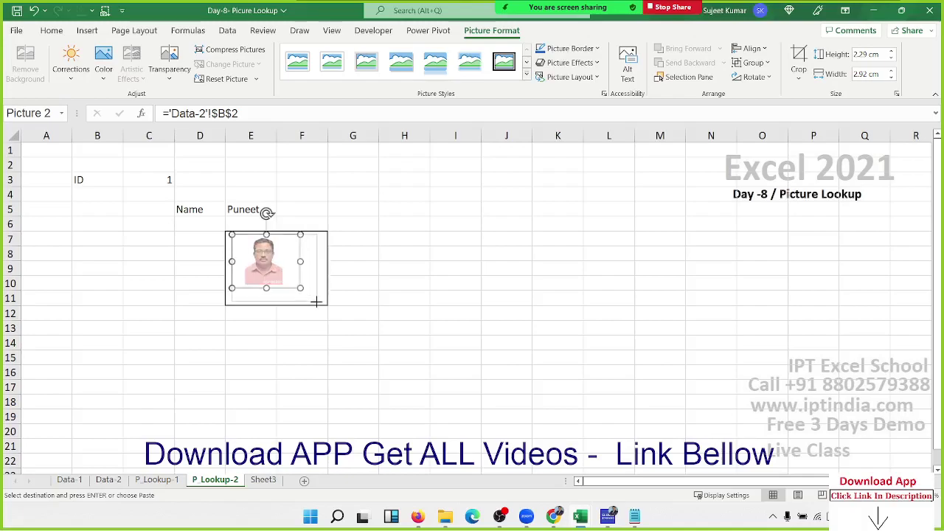
pyautogui.moveTo(316, 302); pyautogui.dragTo(317, 302)
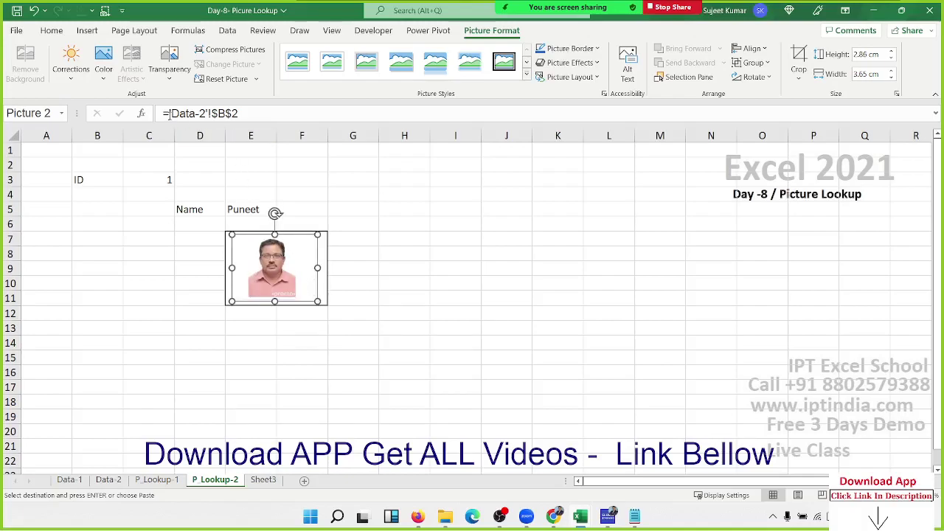
pyautogui.moveTo(169, 115); pyautogui.dragTo(238, 114)
# Step: Link the picture to the defined name Photo
pyautogui.write('p')
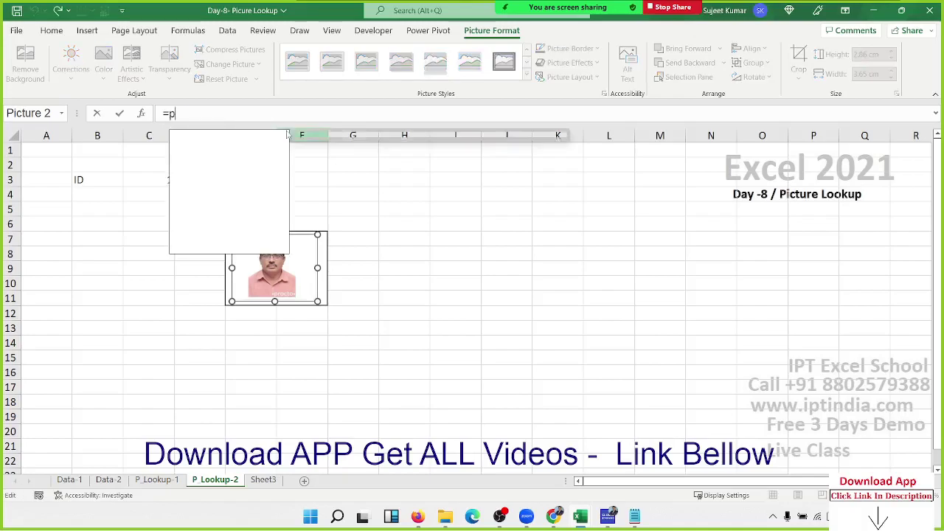
pyautogui.write('hot')
pyautogui.press('Tab')
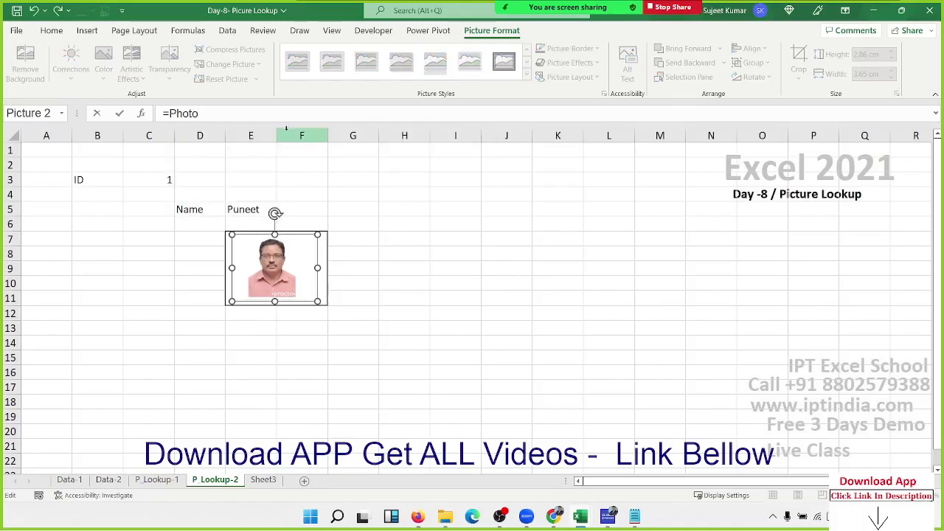
pyautogui.press('Return')
pyautogui.click(165, 248)
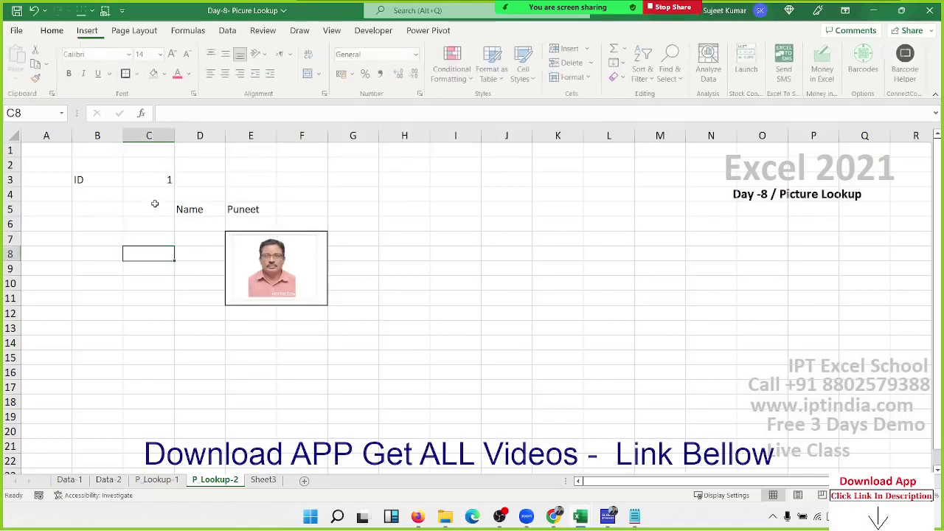
# Step: Test the lookup by entering IDs 2, 3 and 4 in C3
pyautogui.click(151, 180)
pyautogui.write('2')
pyautogui.press('Return')
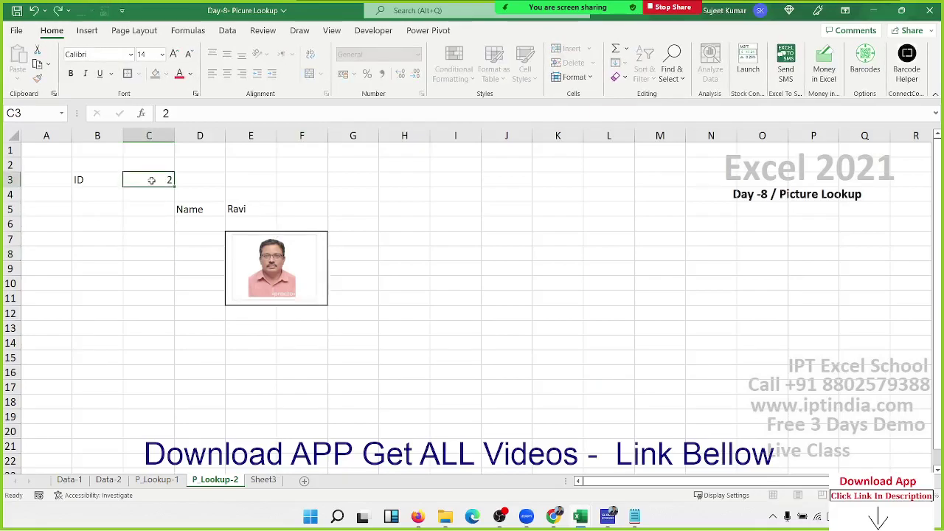
pyautogui.click(151, 180)
pyautogui.write('3')
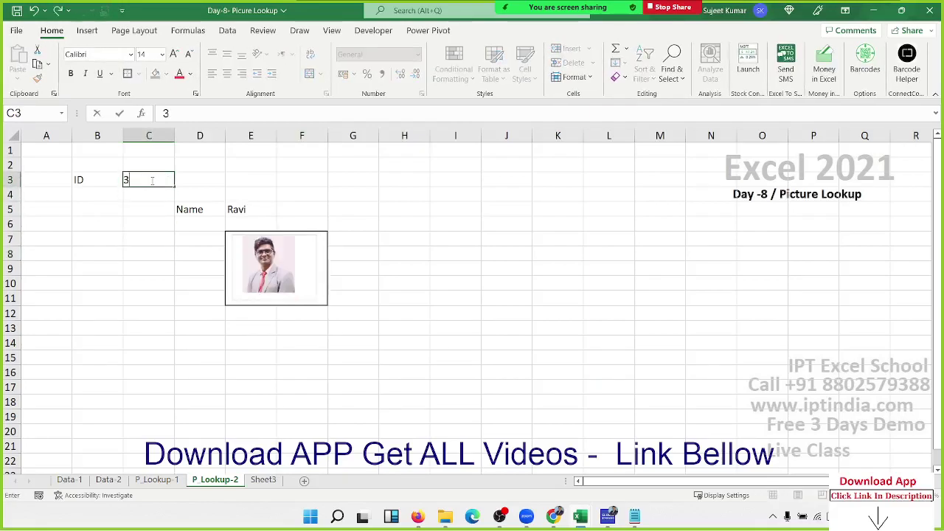
pyautogui.press('Return')
pyautogui.click(151, 180)
pyautogui.write('4')
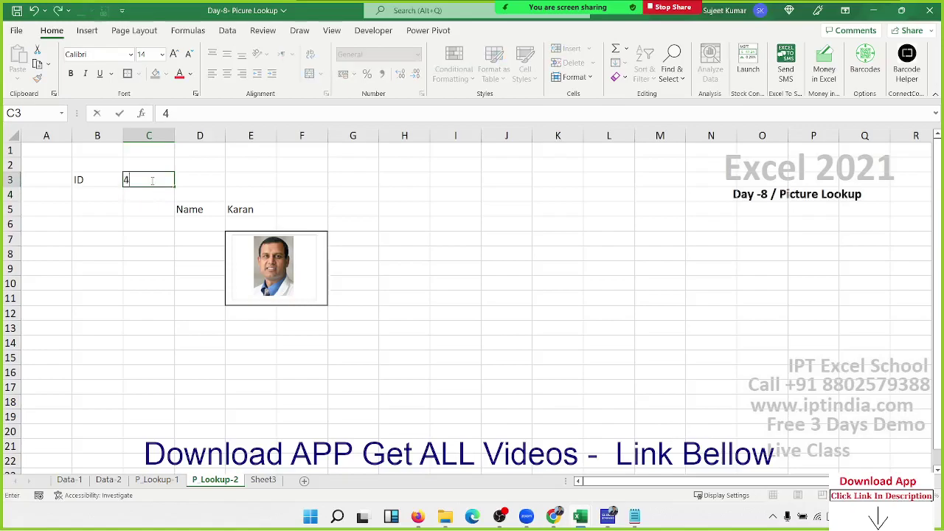
pyautogui.press('Return')
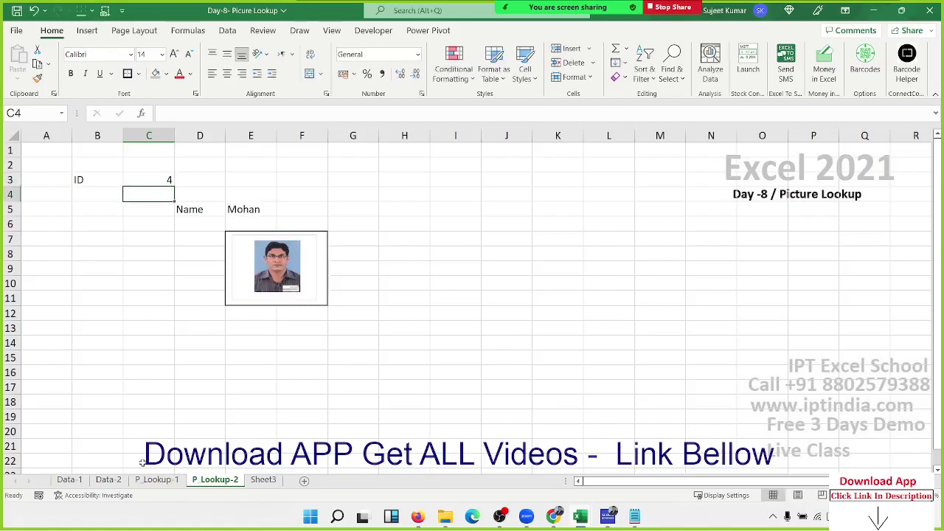
# Step: Check the P_Lookup-1 and Data-2 sheets, then return to P_Lookup-2
pyautogui.click(156, 484)
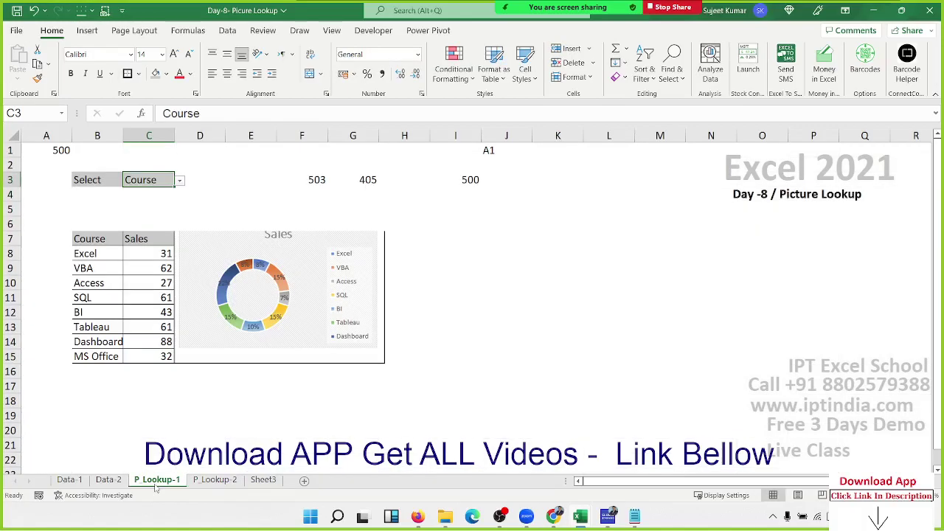
pyautogui.click(108, 480)
pyautogui.scroll(-3, 91, 396)
pyautogui.scroll(3, 91, 395)
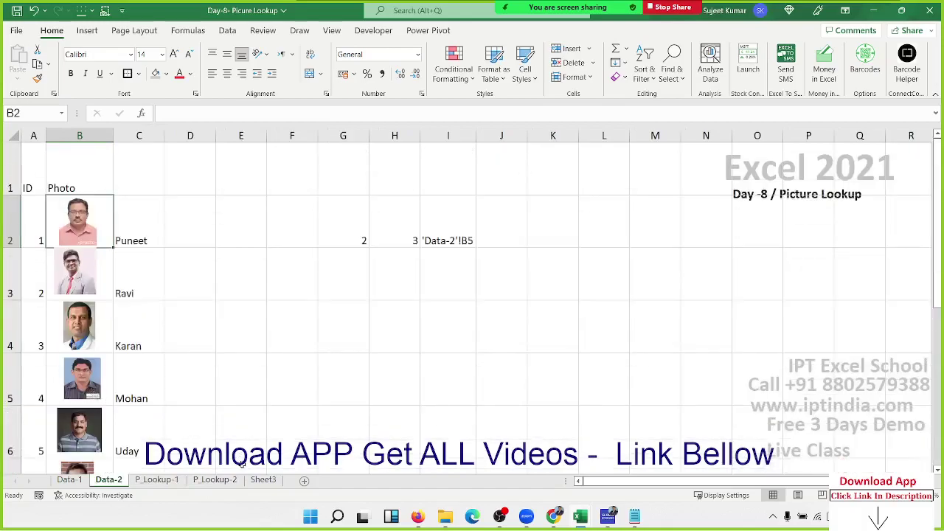
pyautogui.click(214, 480)
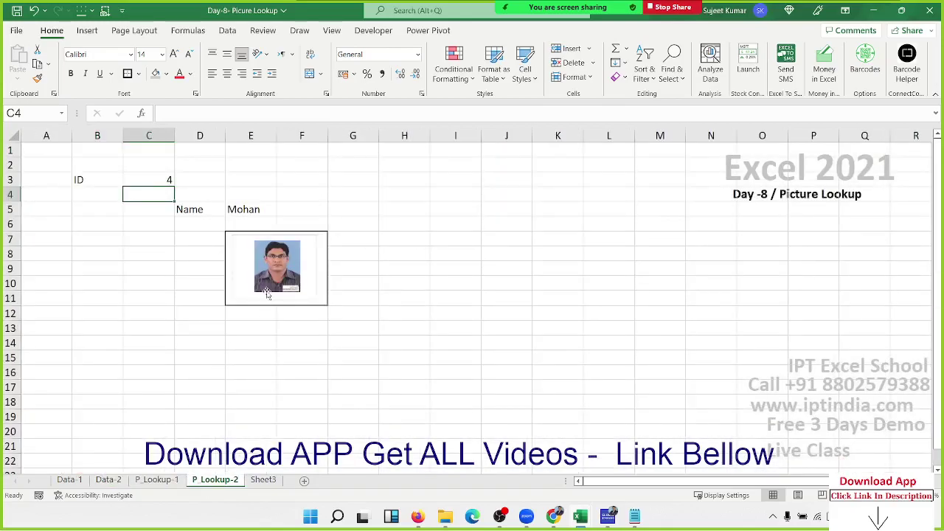
# Step: Enter IDs 6 and 7 in C3 to test the lookup
pyautogui.click(160, 182)
pyautogui.doubleClick(160, 182)
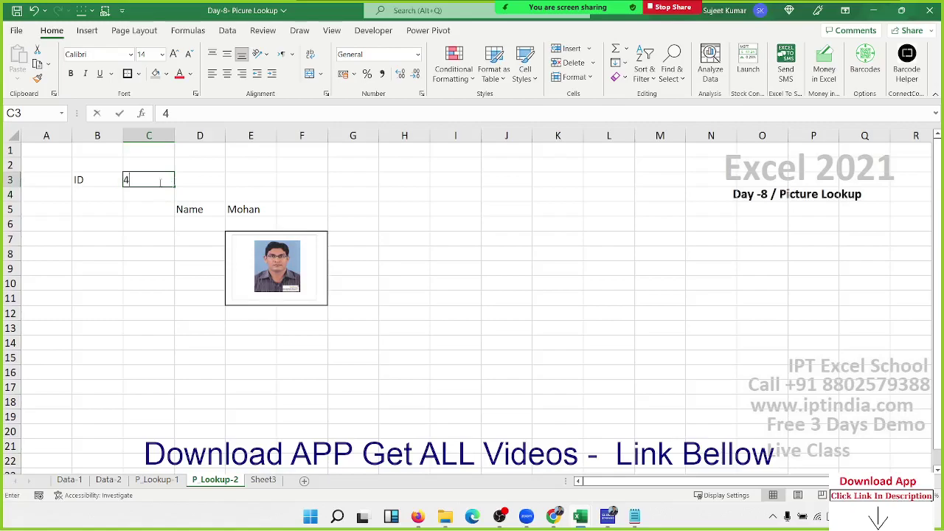
pyautogui.press('BackSpace')
pyautogui.write('6')
pyautogui.press('Return')
pyautogui.click(159, 182)
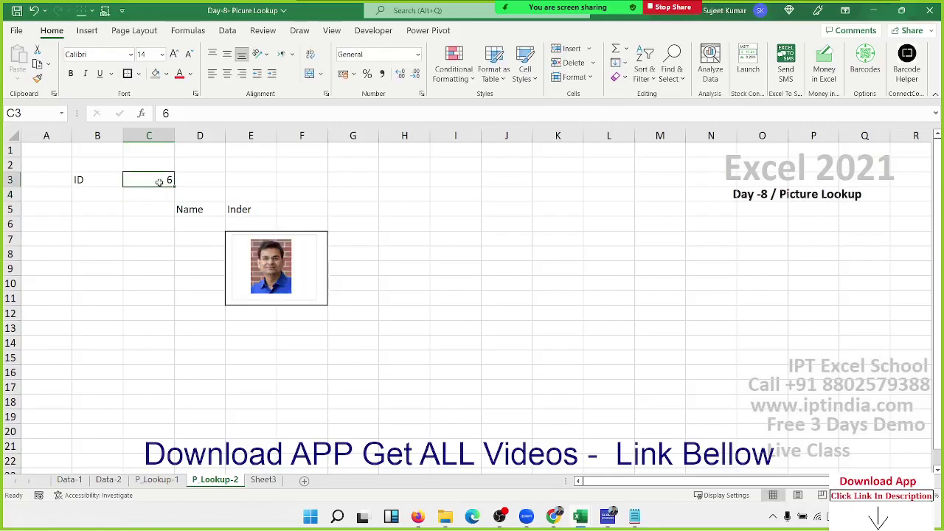
pyautogui.write('7')
pyautogui.press('Return')
# Step: Enter IDs 4, 1 and 7 in C3, where 7 finds no match
pyautogui.click(159, 182)
pyautogui.write('4')
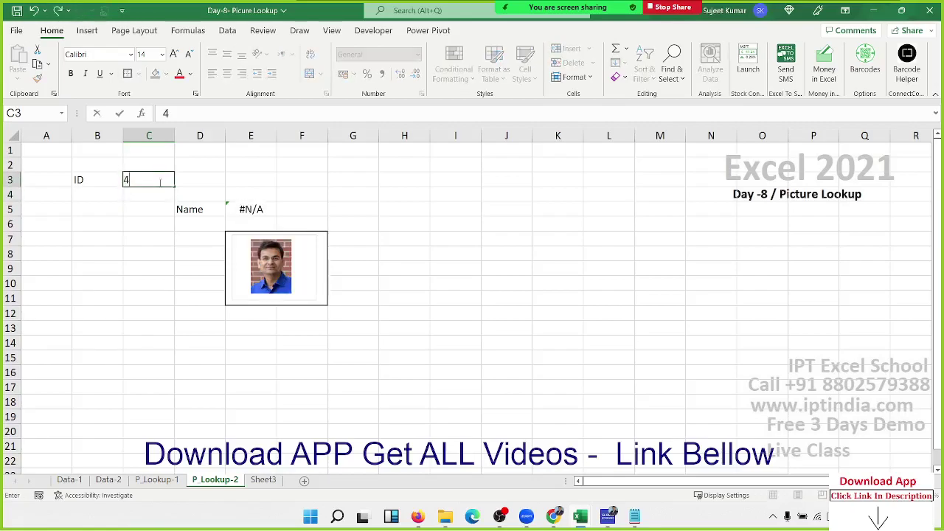
pyautogui.press('Return')
pyautogui.click(160, 182)
pyautogui.write('1')
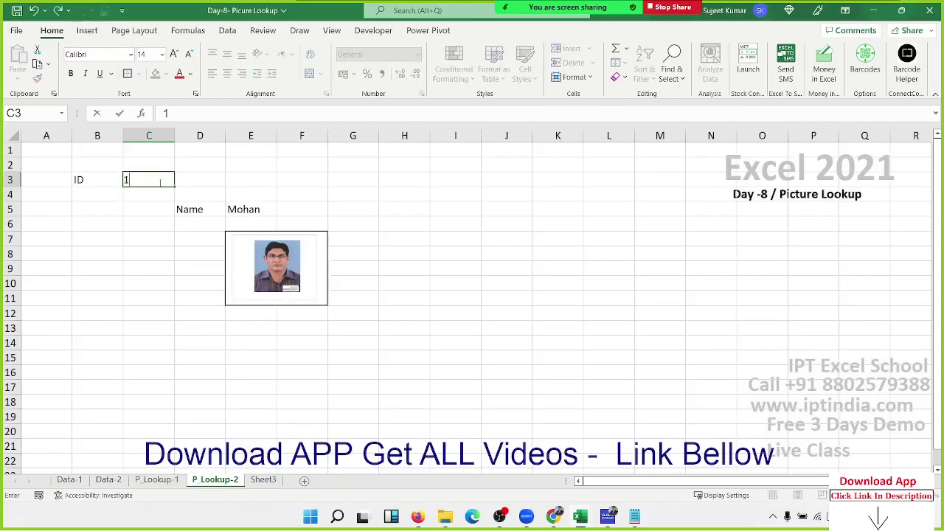
pyautogui.press('Return')
pyautogui.click(159, 182)
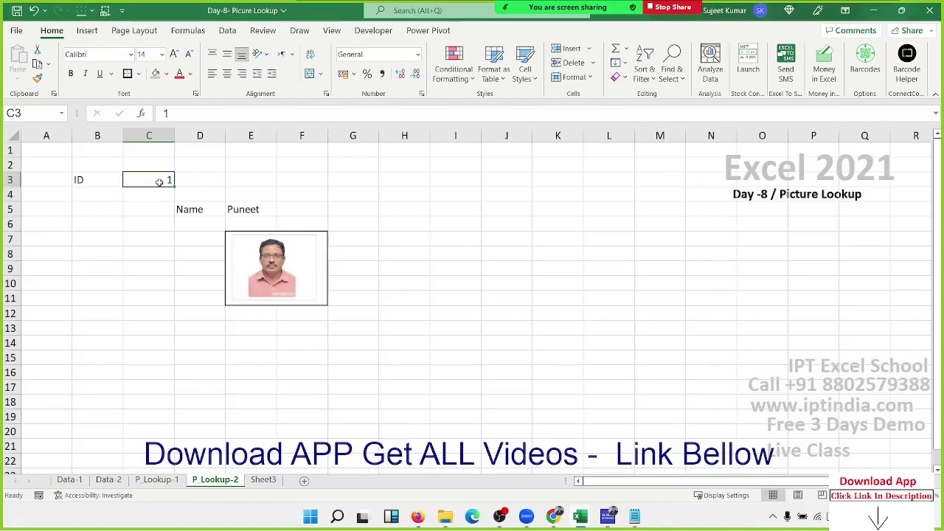
pyautogui.write('7')
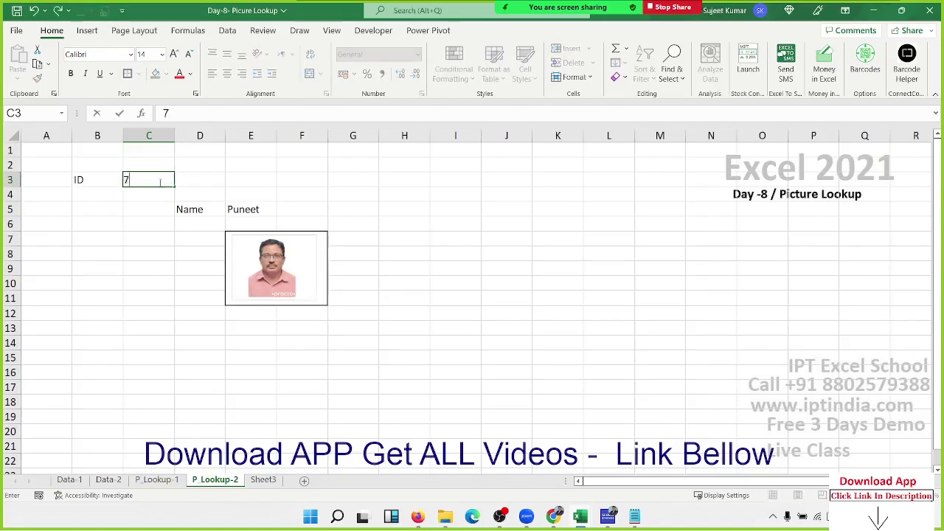
pyautogui.press('Return')
# Step: Inspect E5's name formula and the photo's link, then set C3 to 1
pyautogui.click(272, 212)
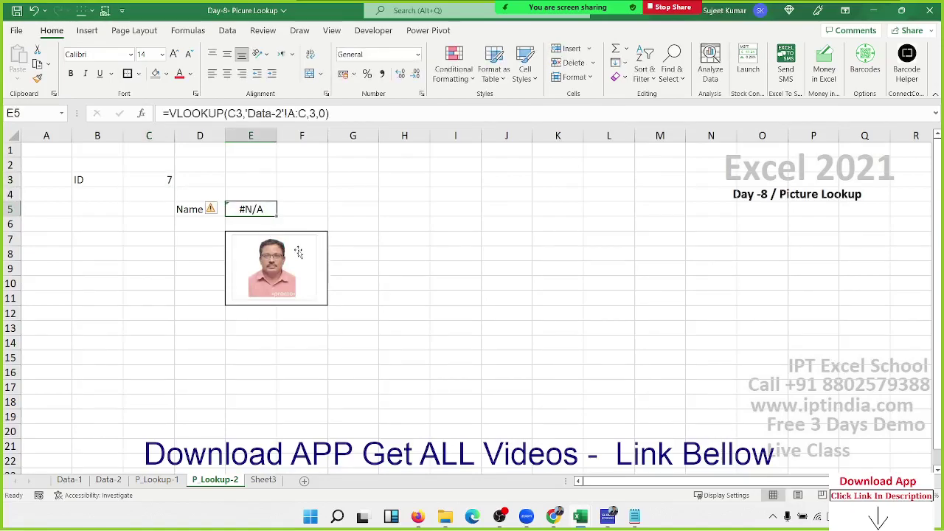
pyautogui.click(314, 267)
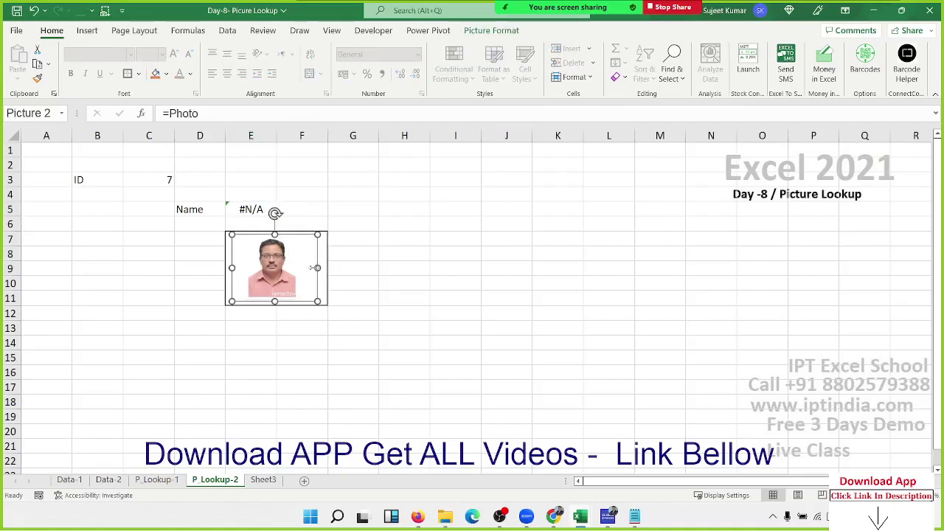
pyautogui.click(159, 178)
pyautogui.write('7')
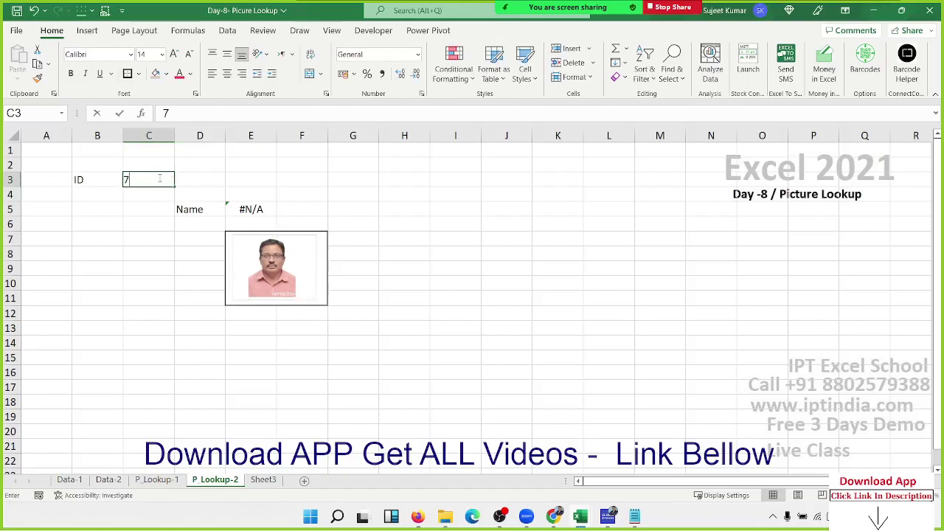
pyautogui.press('BackSpace')
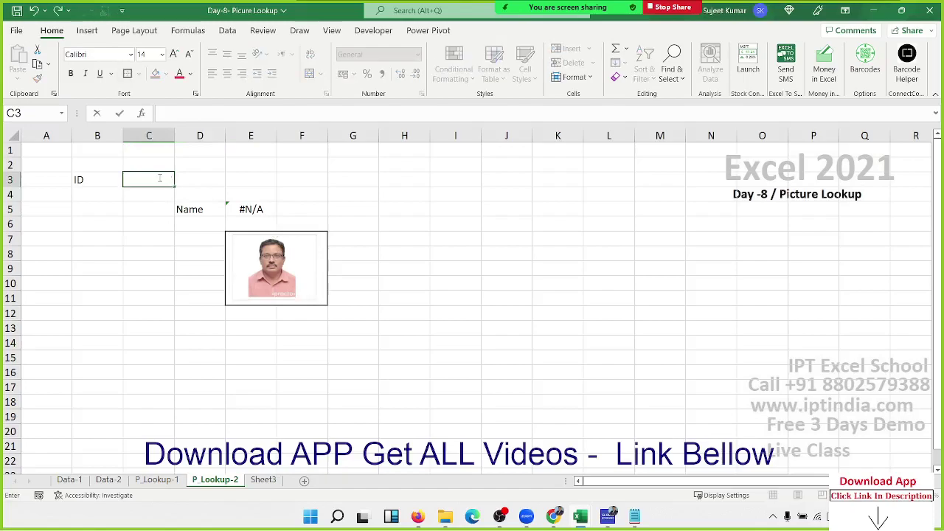
pyautogui.write('1')
pyautogui.press('Return')
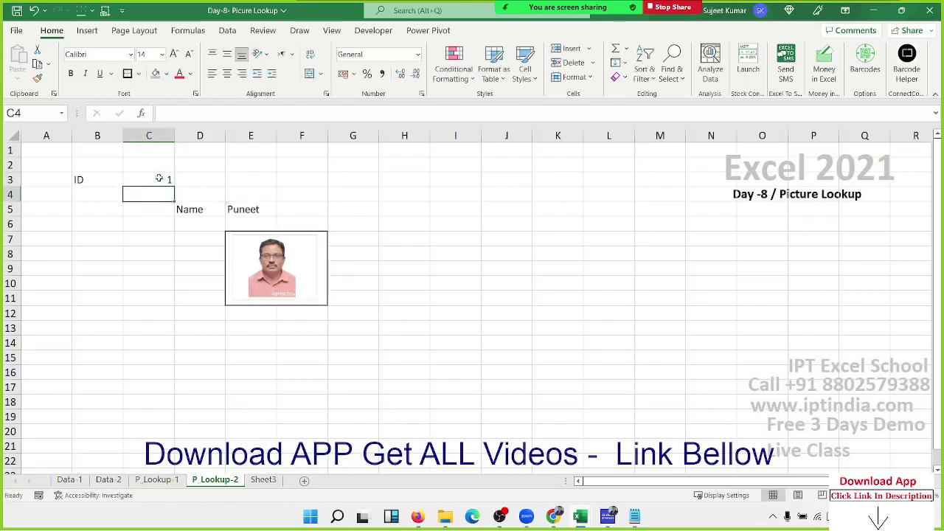
# Step: Set C3 to 2 so the matching name and photo appear, then check meeting participants
pyautogui.click(158, 178)
pyautogui.write('2')
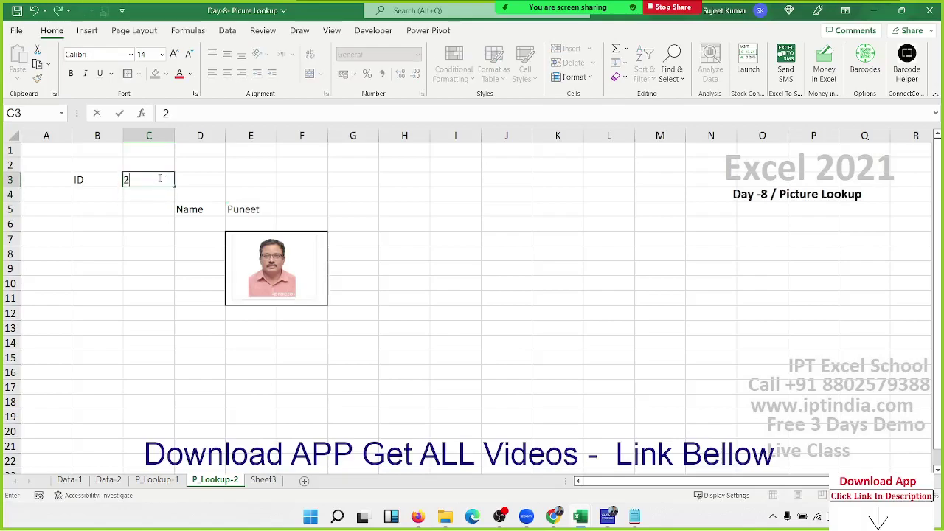
pyautogui.press('Return')
pyautogui.click(159, 179)
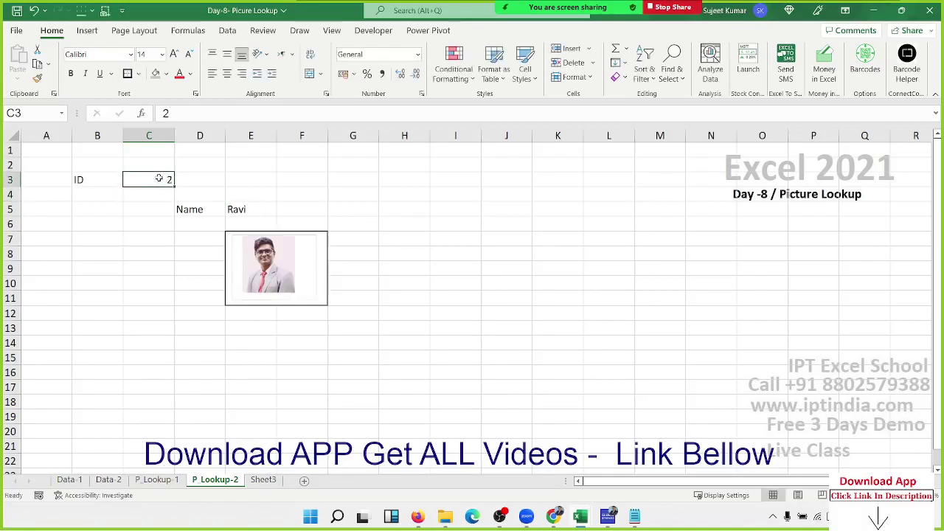
pyautogui.moveTo(466, 6)
pyautogui.click(489, 16)
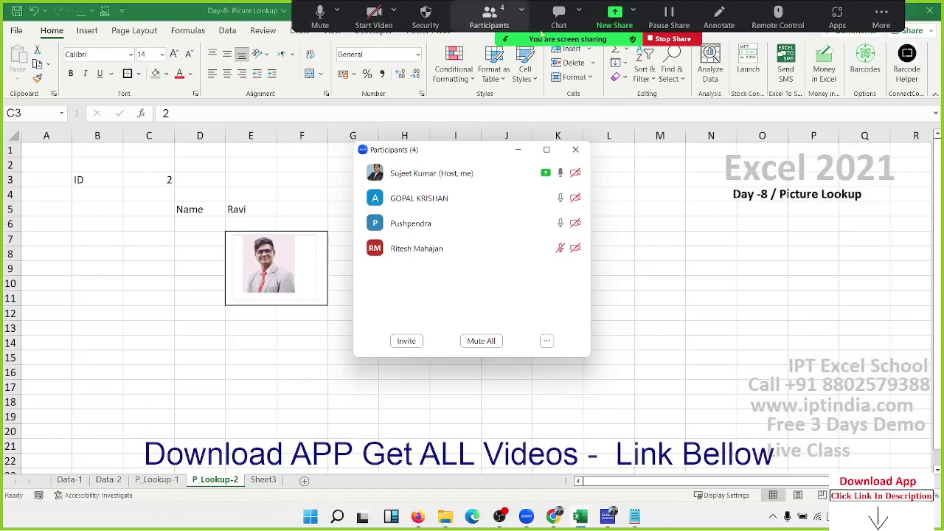
# Step: Close the participants list, set C3 back to 1, and go to the Data-2 sheet
pyautogui.click(576, 149)
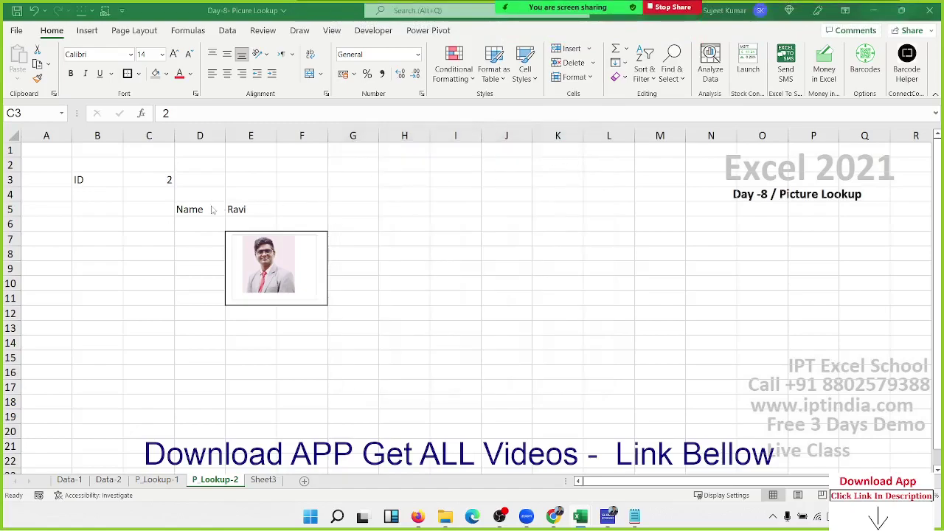
pyautogui.click(160, 187)
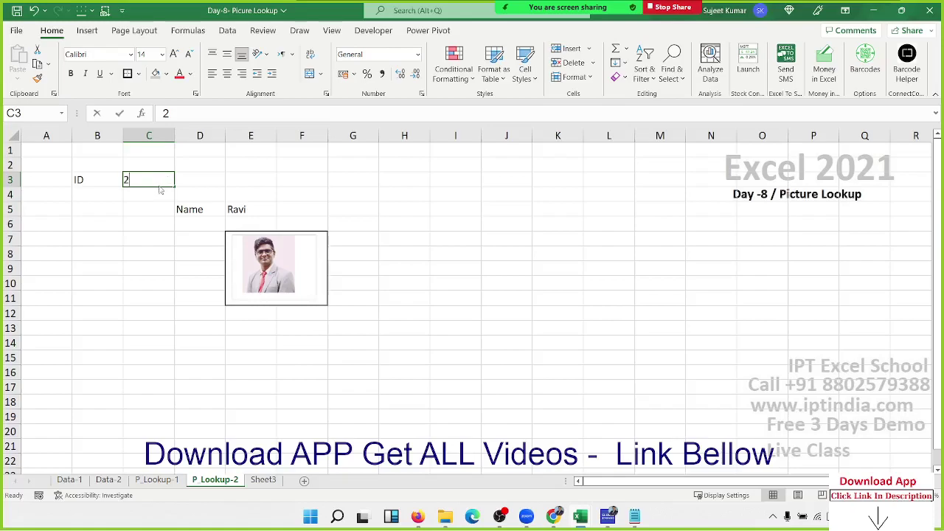
pyautogui.write('1')
pyautogui.press('Return')
pyautogui.click(160, 186)
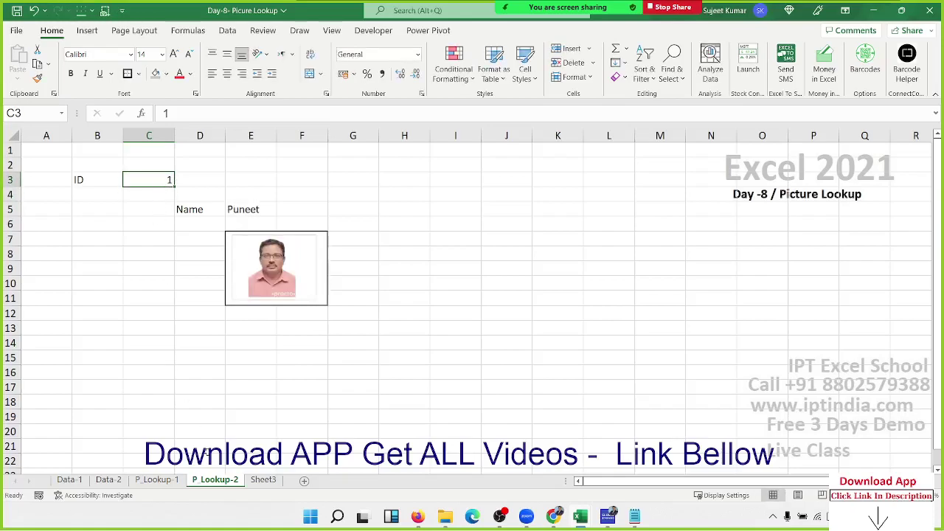
pyautogui.click(109, 480)
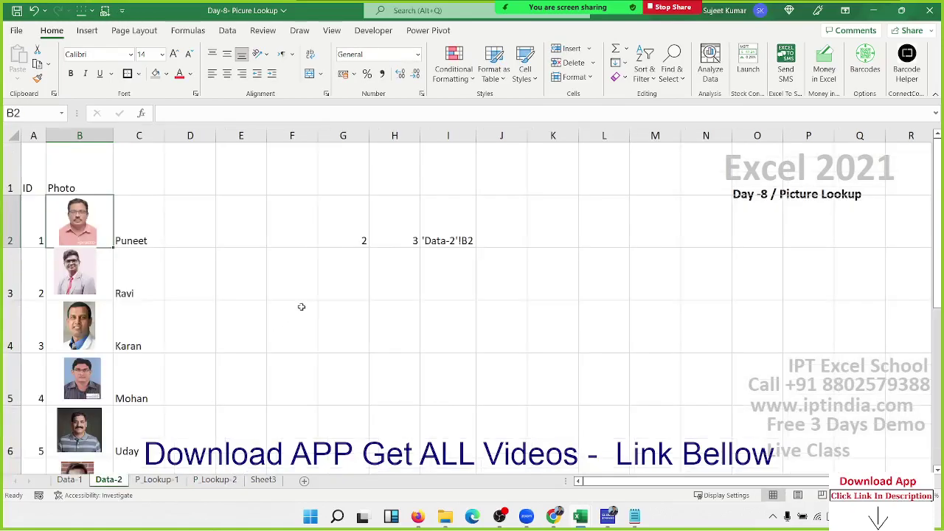
pyautogui.click(403, 240)
pyautogui.doubleClick(403, 241)
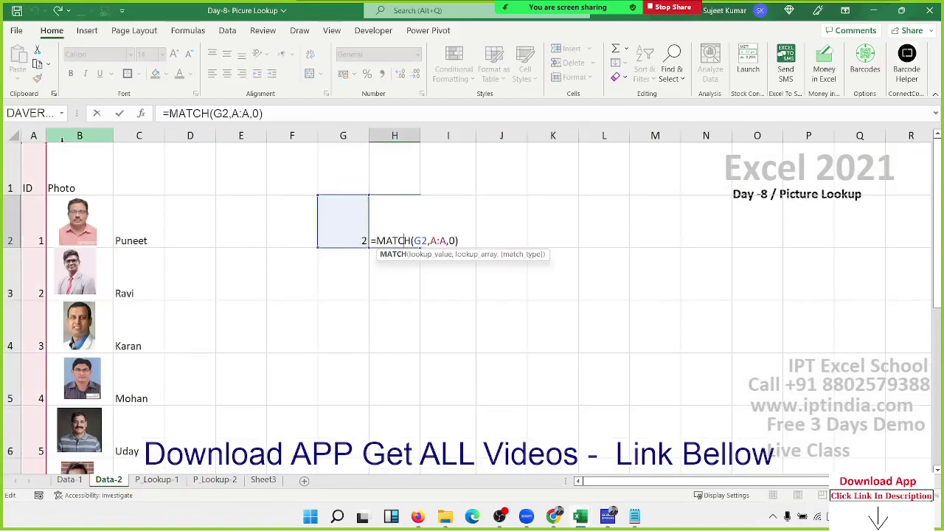
pyautogui.press('Return')
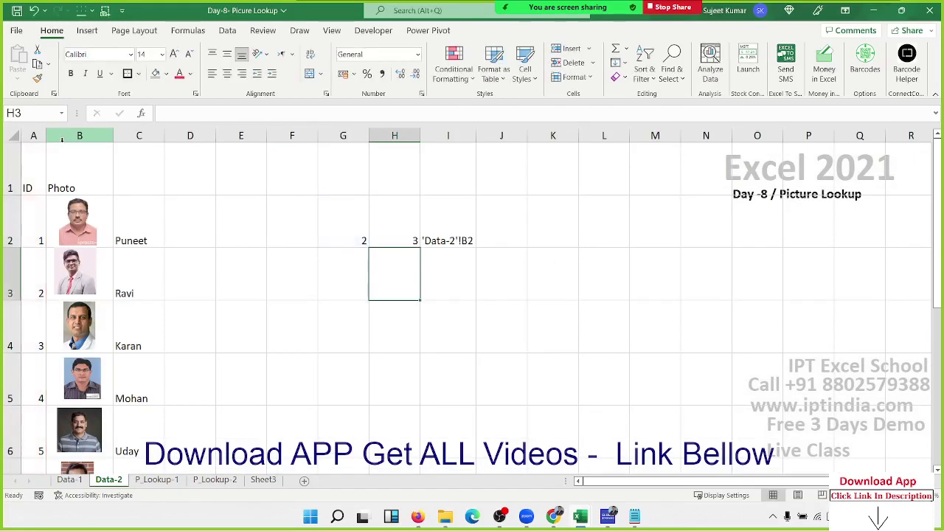
pyautogui.doubleClick(442, 222)
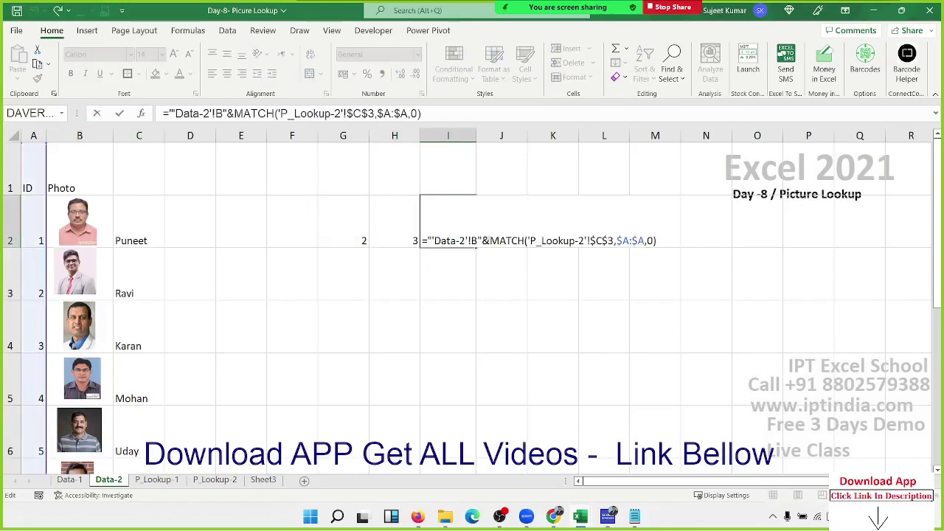
pyautogui.doubleClick(493, 241)
pyautogui.doubleClick(446, 241)
pyautogui.moveTo(456, 240); pyautogui.dragTo(657, 241)
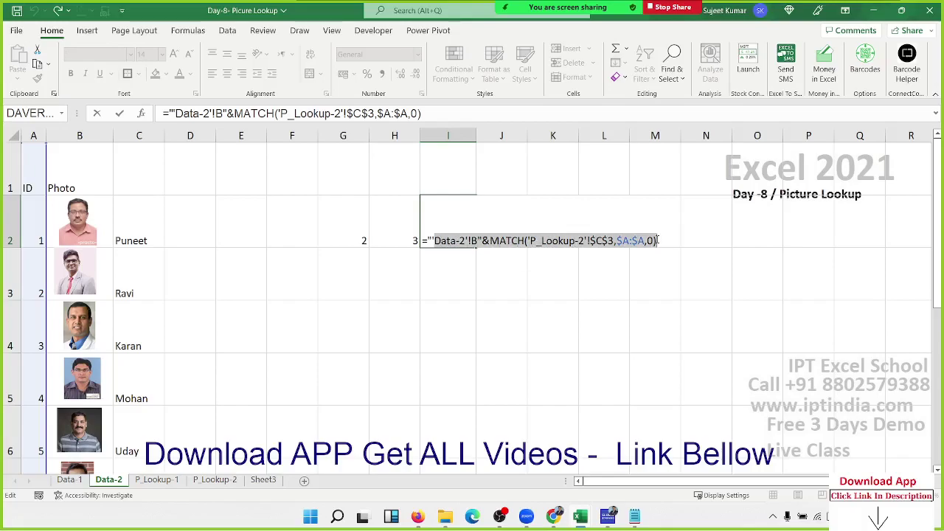
pyautogui.press('Return')
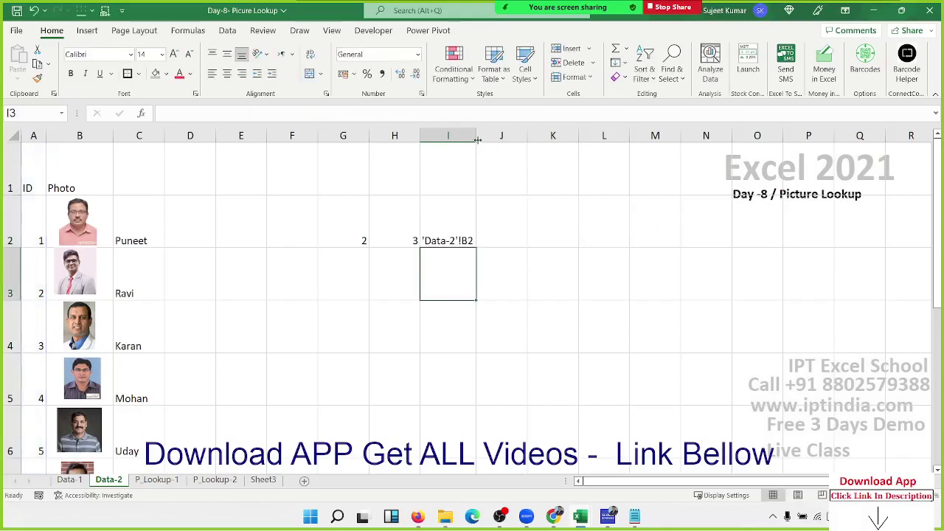
pyautogui.click(354, 240)
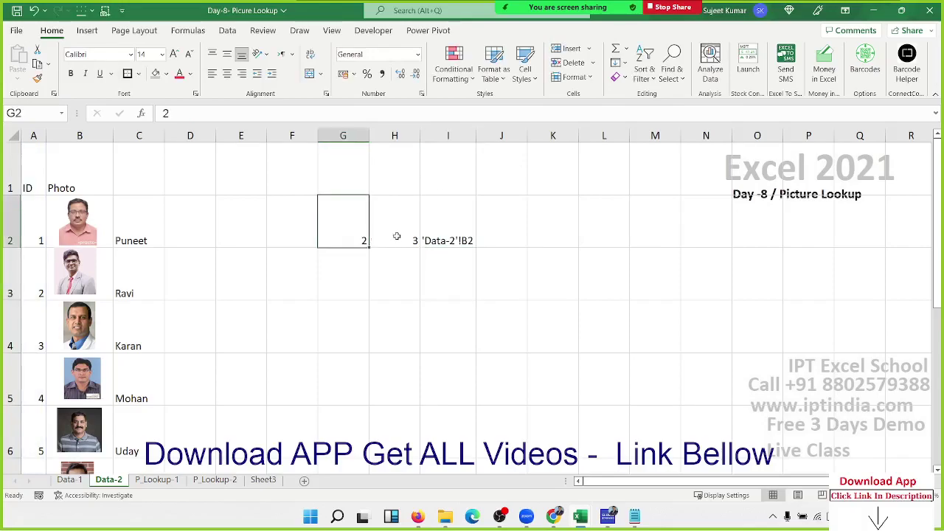
pyautogui.click(399, 236)
pyautogui.click(427, 235)
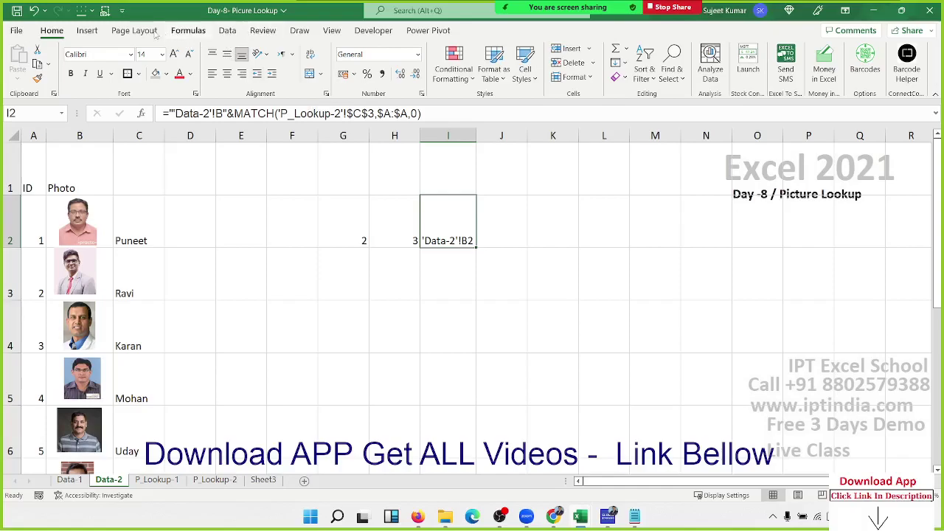
pyautogui.click(263, 31)
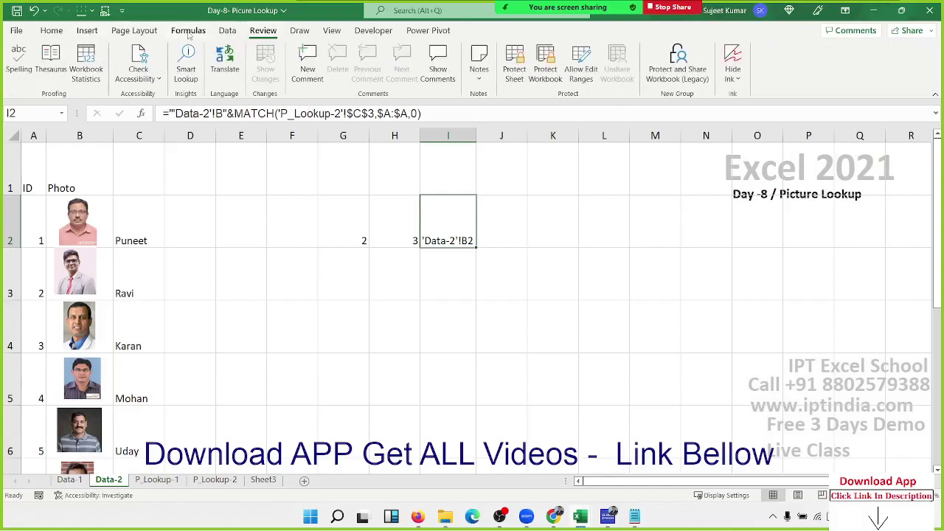
pyautogui.click(188, 31)
pyautogui.click(354, 67)
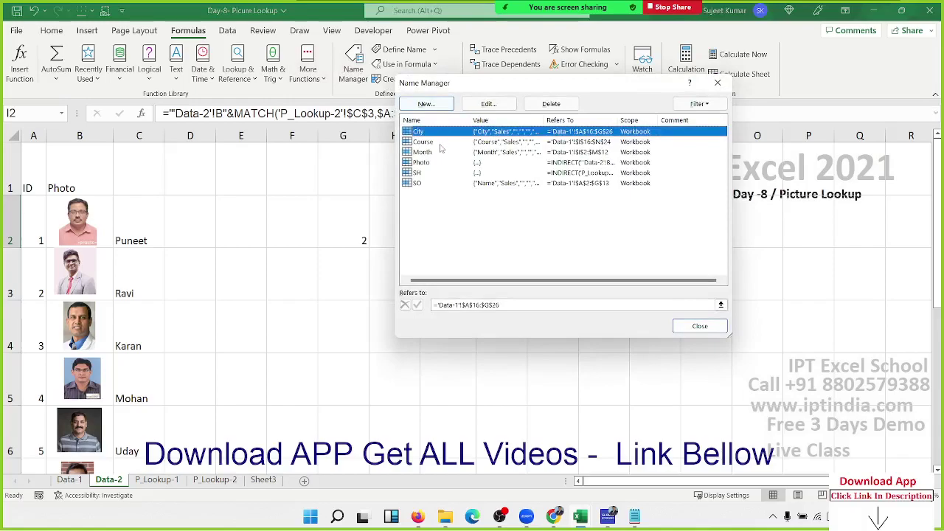
pyautogui.click(436, 163)
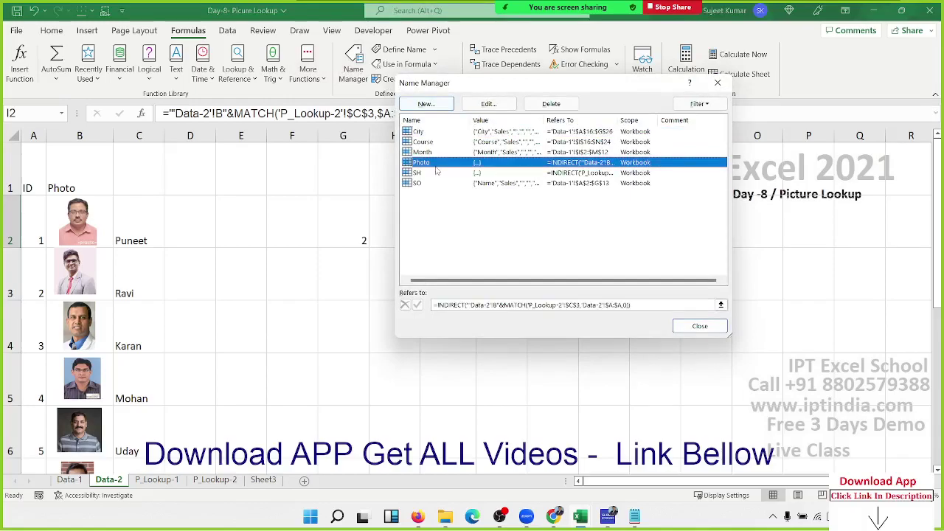
pyautogui.moveTo(452, 83)
pyautogui.mouseDown()
pyautogui.moveTo(412, 110)
pyautogui.moveTo(98, 78)
pyautogui.mouseUp()
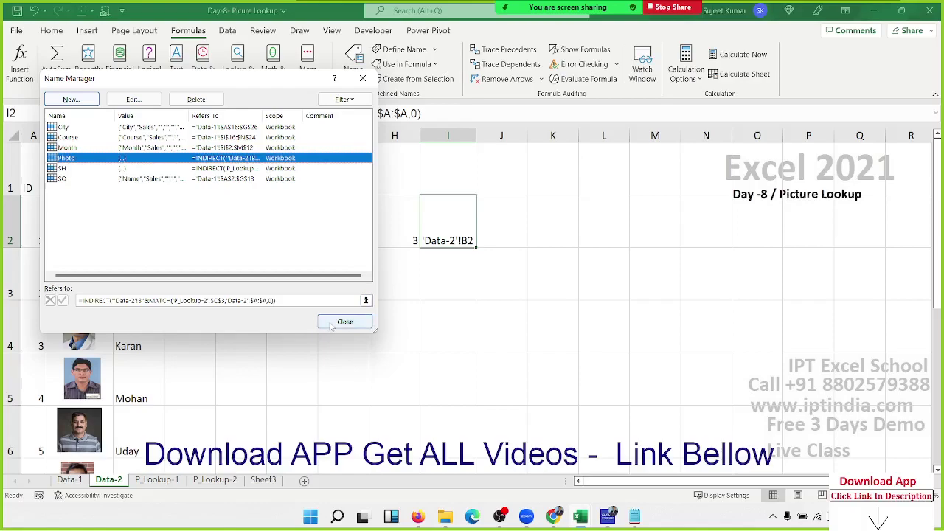
pyautogui.click(344, 322)
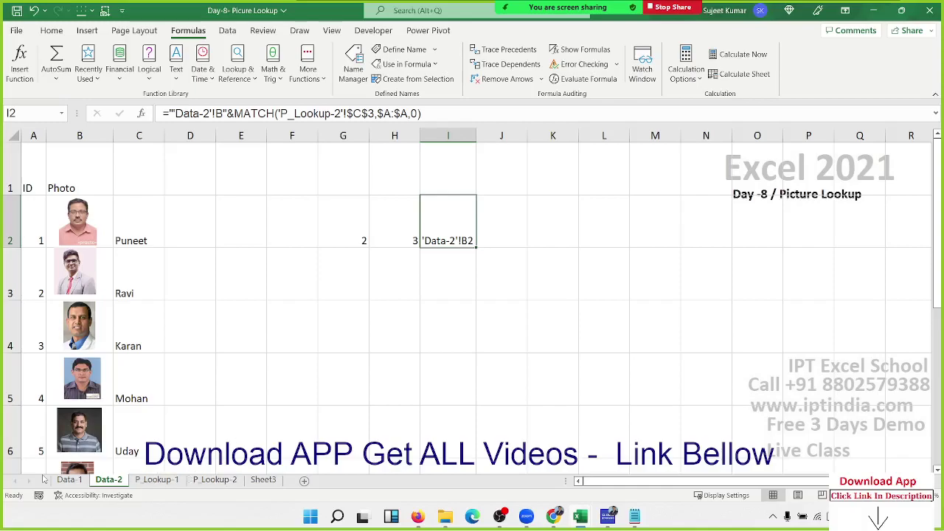
# Step: Switch to Data-1, save the Day-8 Picture Lookup workbook, and close its window
pyautogui.click(70, 480)
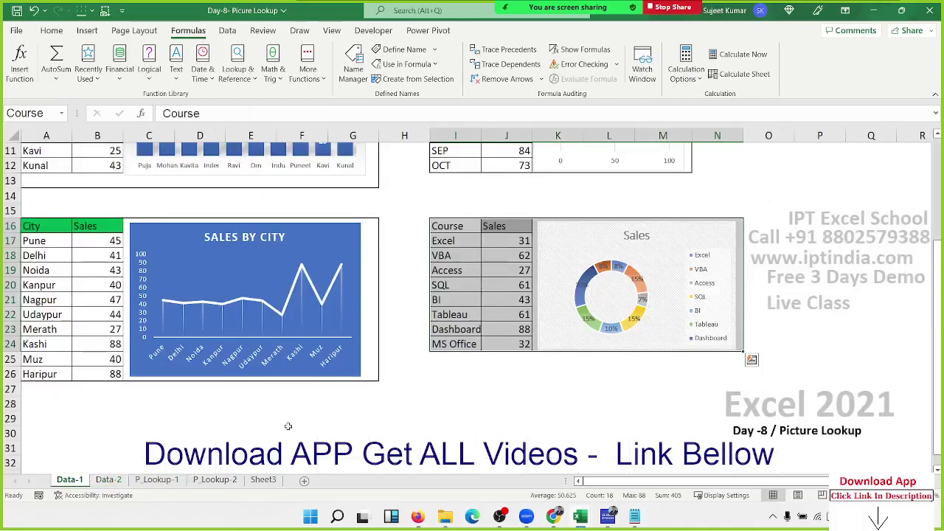
pyautogui.scroll(4, 288, 427)
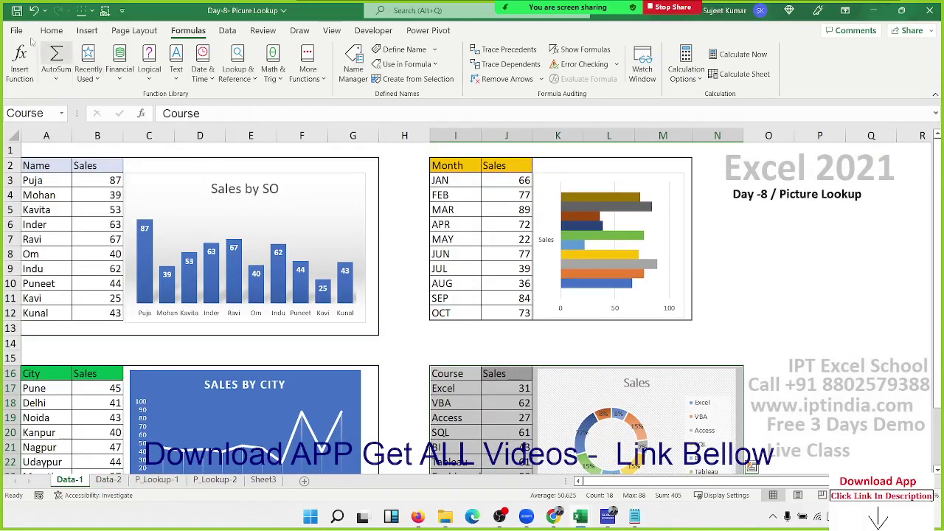
pyautogui.click(16, 10)
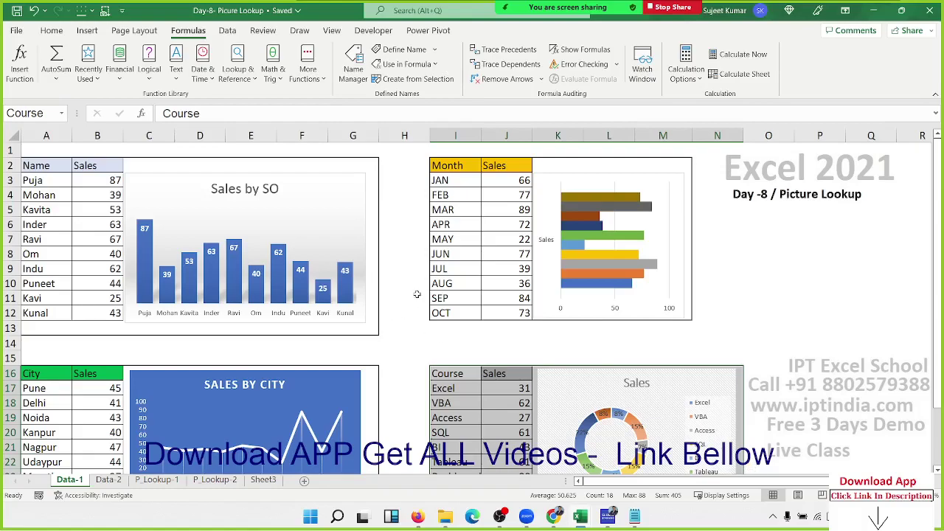
pyautogui.click(841, 318)
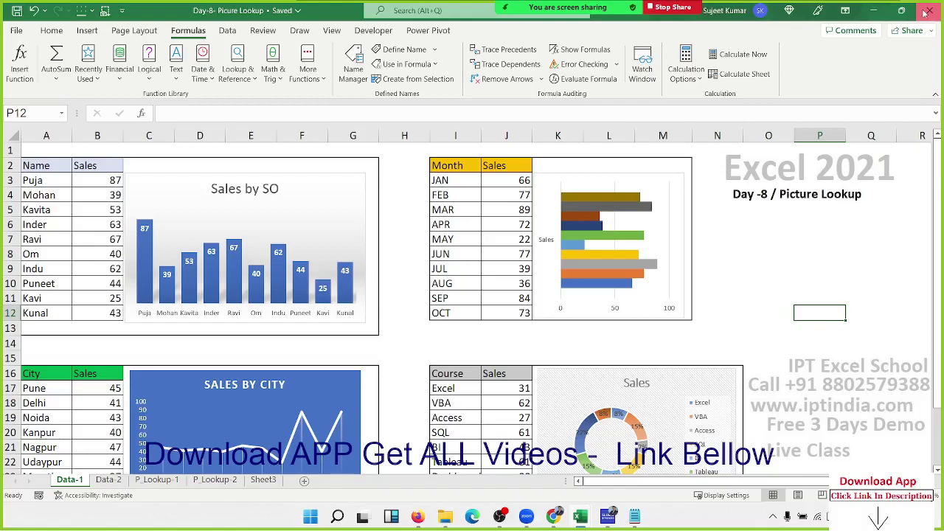
pyautogui.click(926, 12)
pyautogui.moveTo(499, 516)
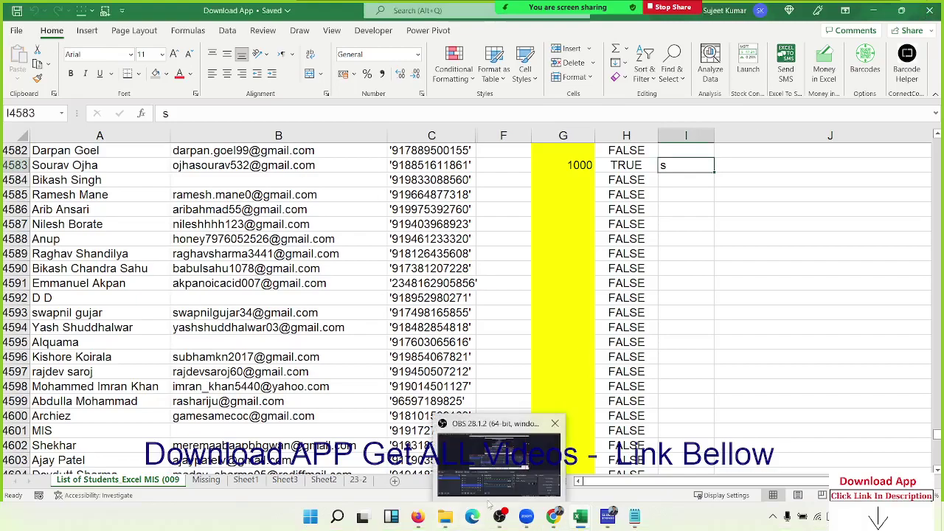